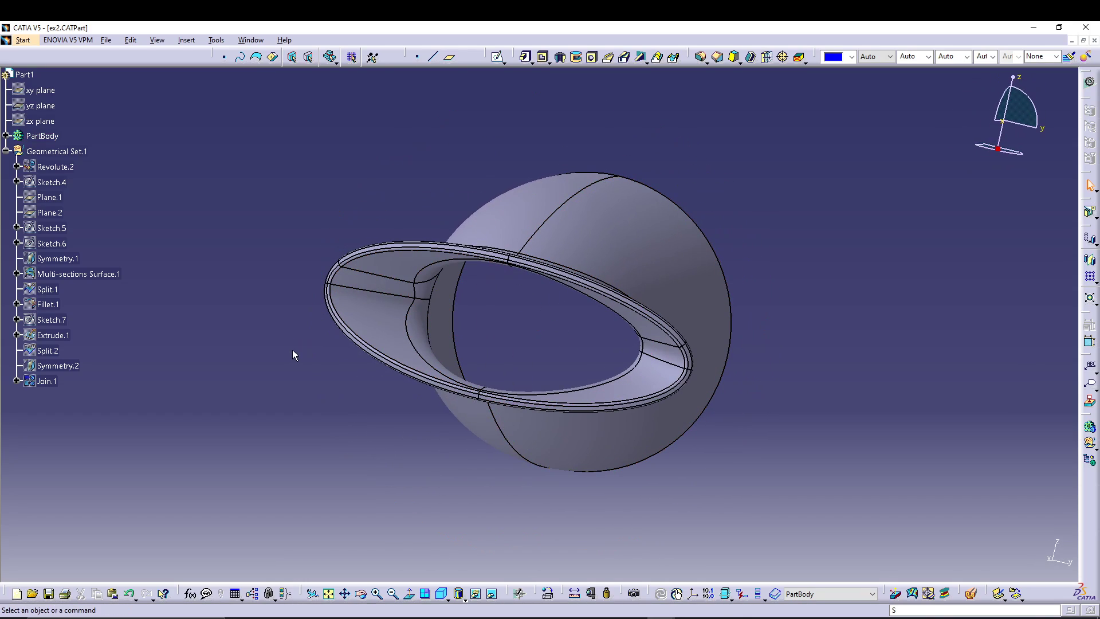
Inspect the finished part from different sides and close the floating Constraint toolbar
{"action": "middle_click_drag", "start_coordinate": [494, 187], "coordinate": [360, 236]}
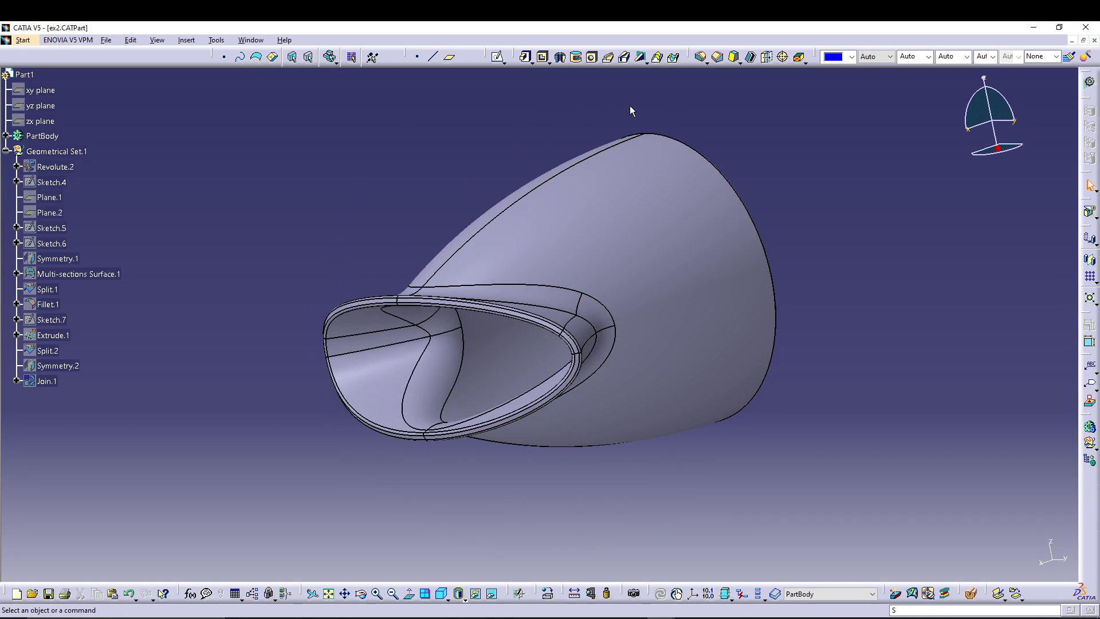
{"action": "middle_click_drag", "start_coordinate": [630, 106], "coordinate": [462, 309]}
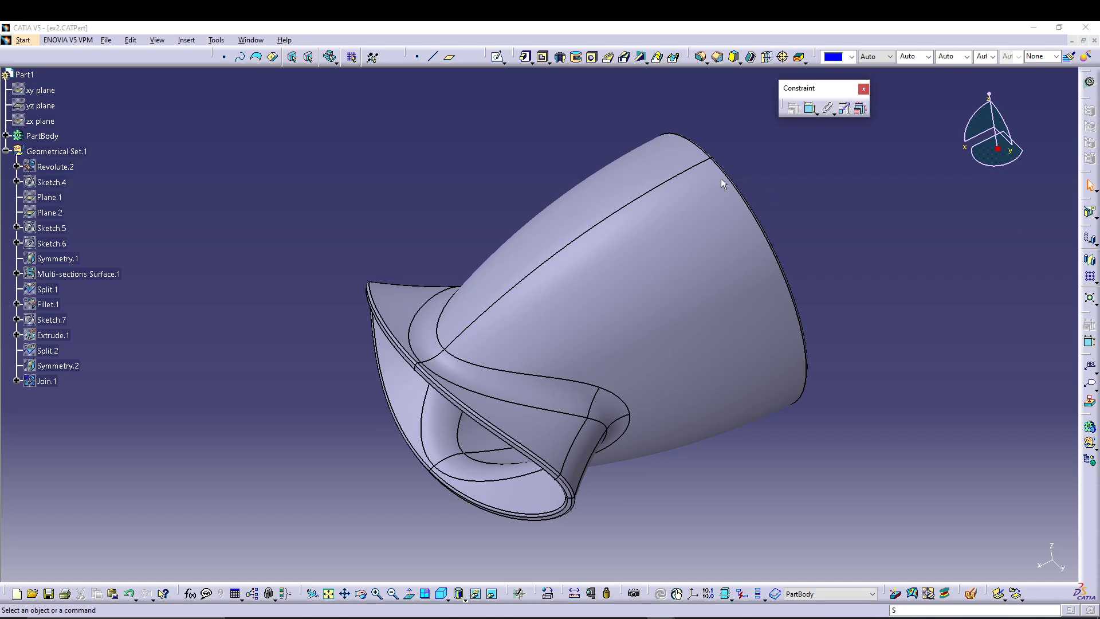
{"action": "left_click_drag", "start_coordinate": [847, 91], "coordinate": [875, 98]}
{"action": "left_click", "coordinate": [864, 89]}
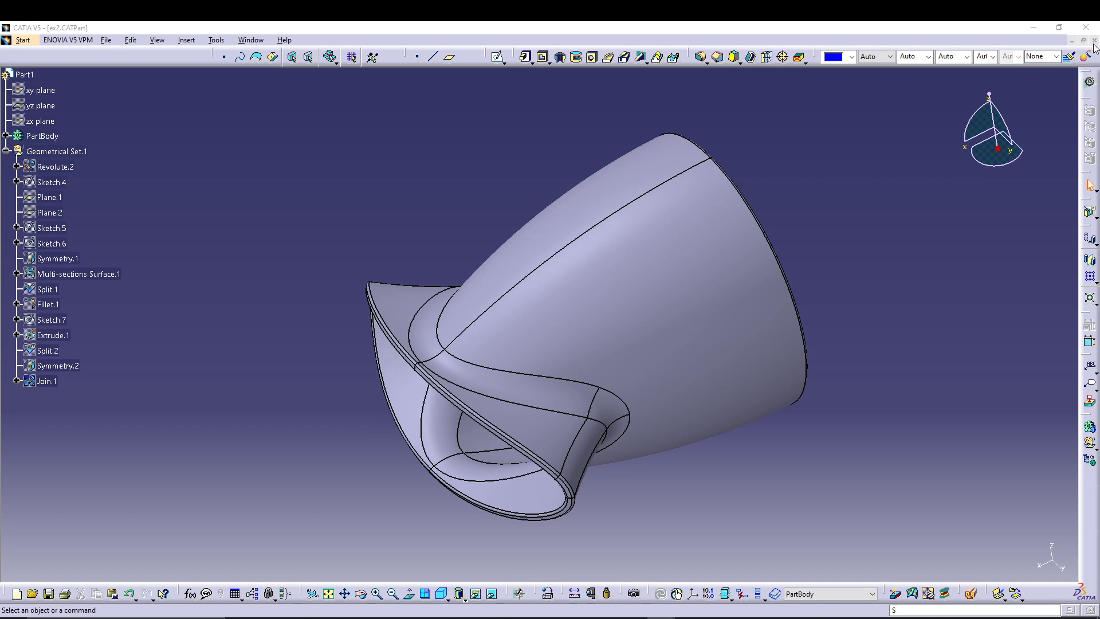
Close the finished part and create a new part in the Generative Shape Design workbench
{"action": "key", "text": "ctrl+F4"}
{"action": "left_click", "coordinate": [19, 44]}
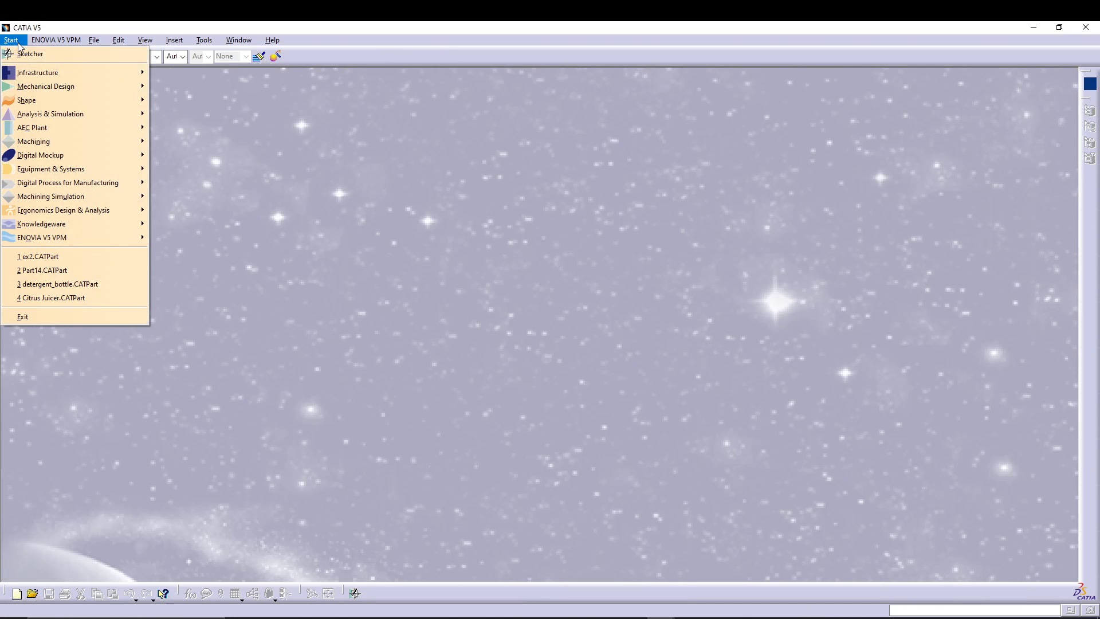
{"action": "mouse_move", "coordinate": [60, 101]}
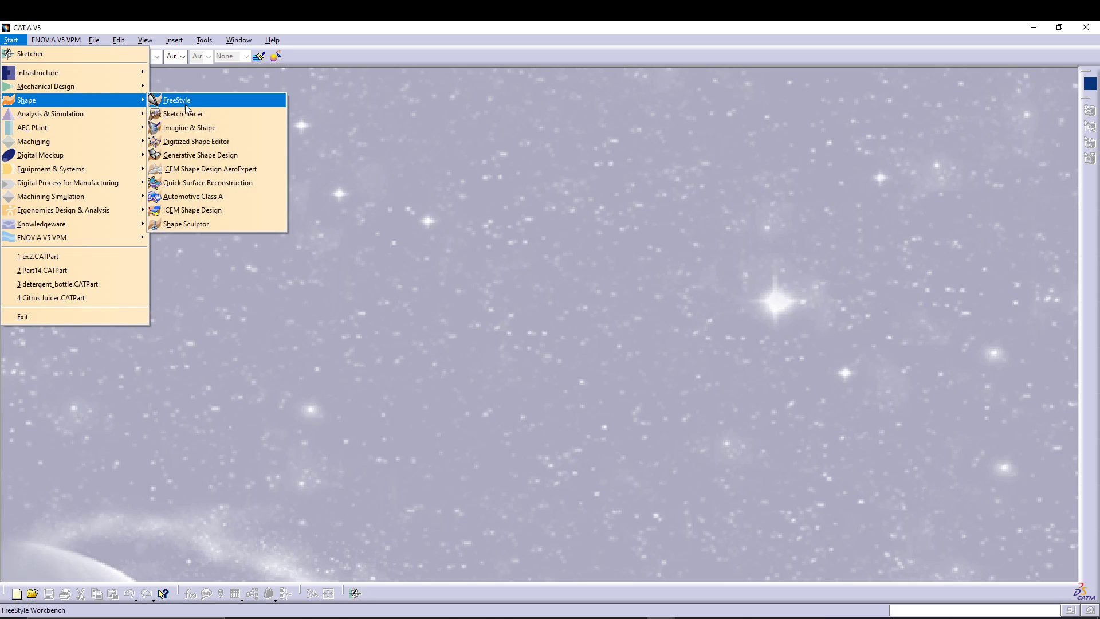
{"action": "left_click", "coordinate": [208, 155]}
{"action": "left_click", "coordinate": [1011, 565]}
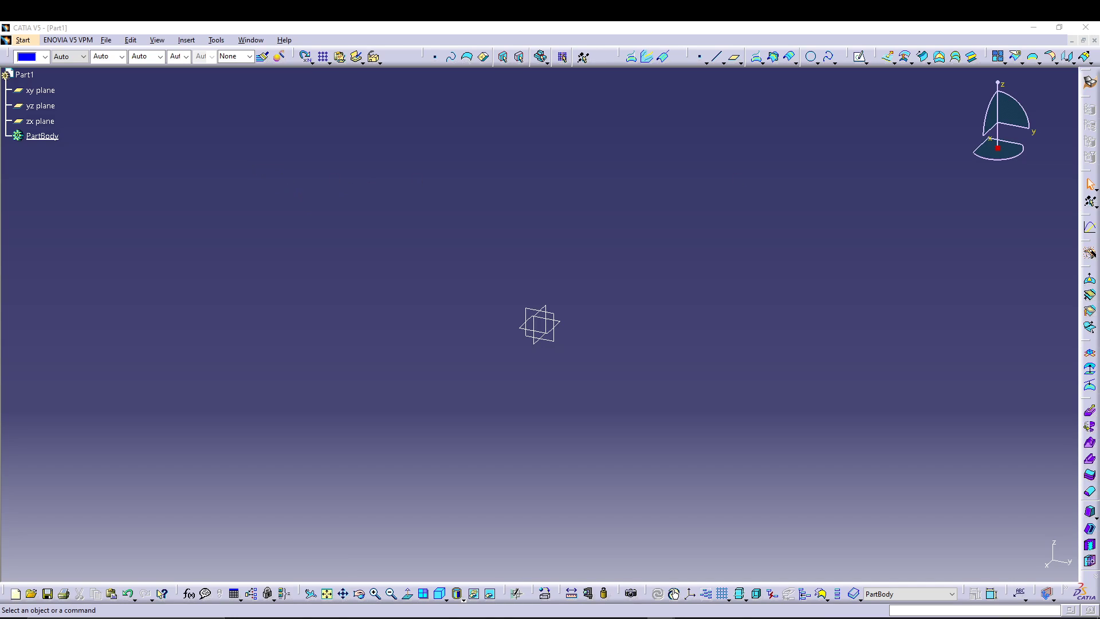
Start a sketch on the zx plane and draw a shallow three-point arc of about 133 mm radius ending on the vertical axis
{"action": "left_click", "coordinate": [40, 121]}
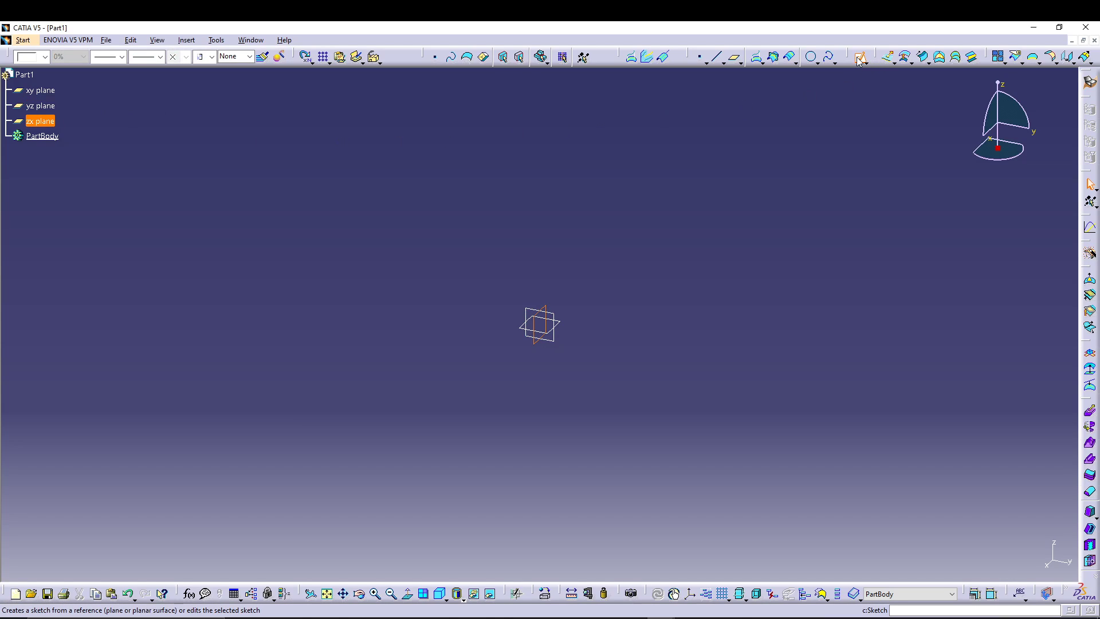
{"action": "left_click", "coordinate": [859, 59]}
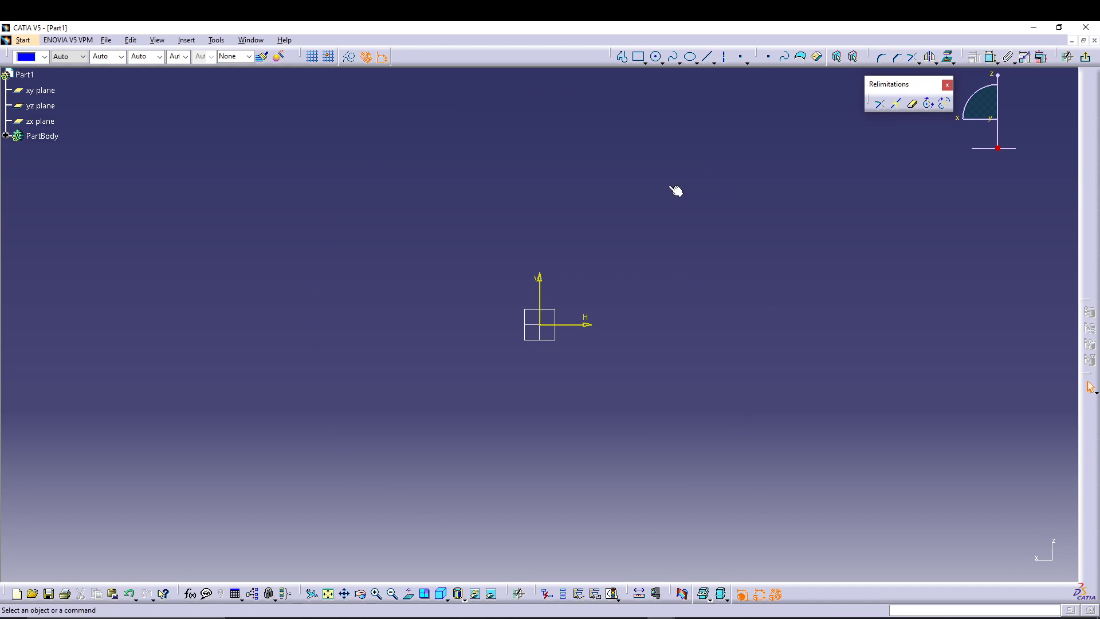
{"action": "left_click", "coordinate": [663, 61]}
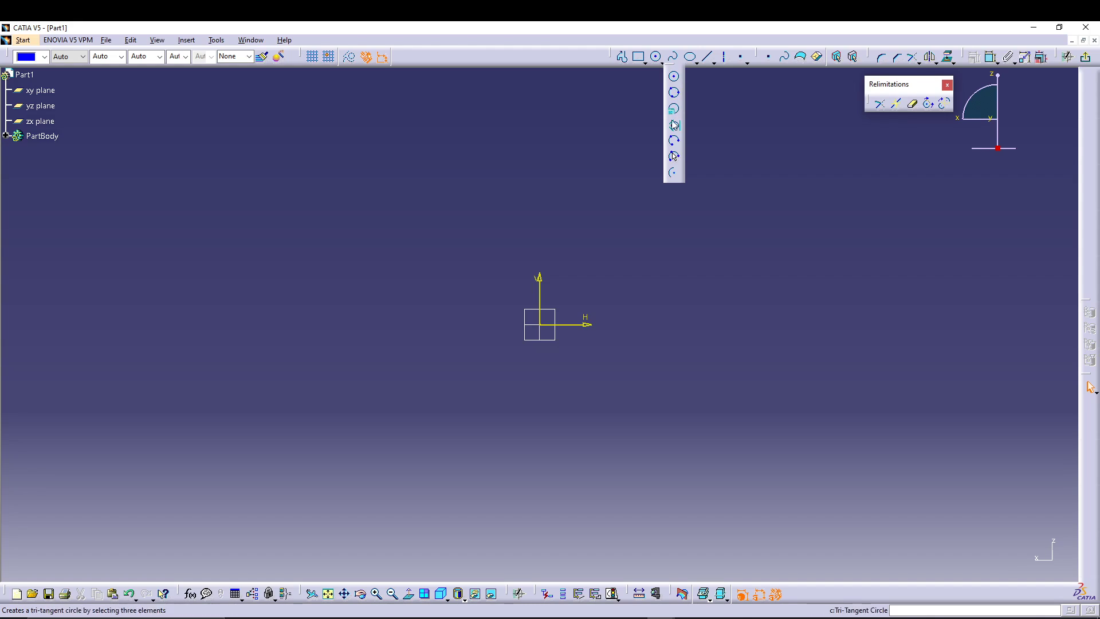
{"action": "left_click", "coordinate": [675, 90]}
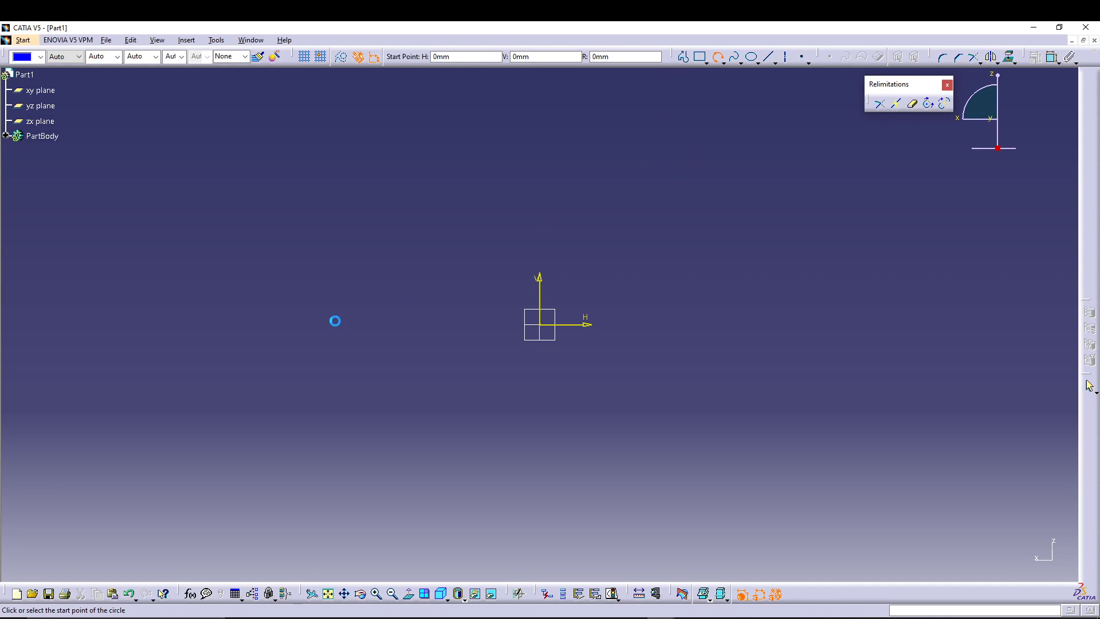
{"action": "left_click", "coordinate": [310, 290]}
{"action": "left_click", "coordinate": [425, 262]}
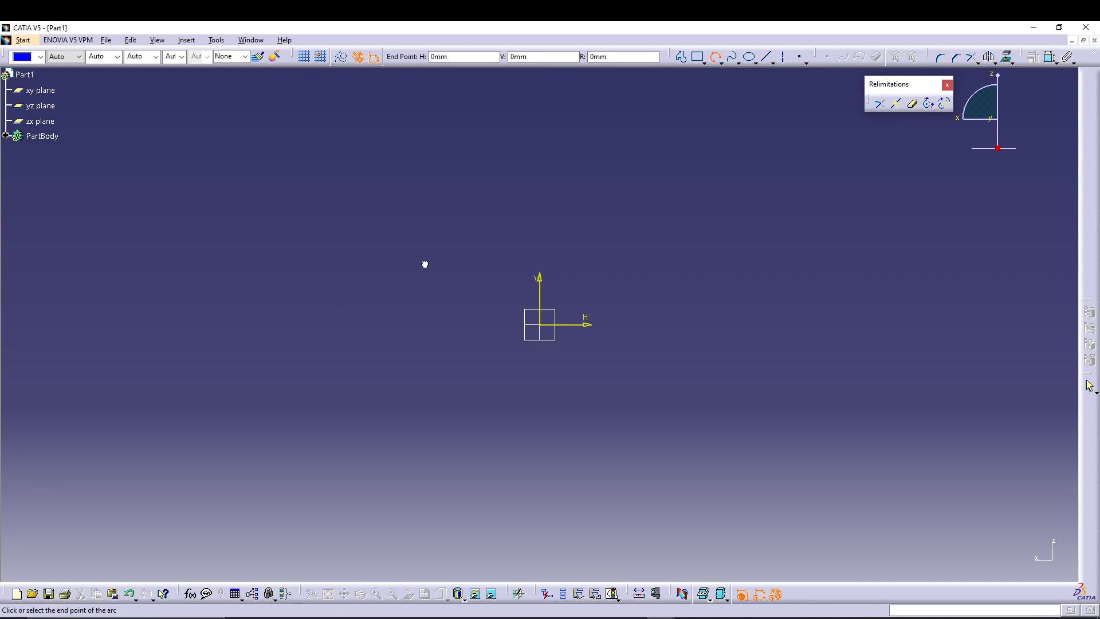
{"action": "left_click", "coordinate": [537, 256]}
Dimension the arc's radius and set it to 160 mm
{"action": "left_click", "coordinate": [975, 58]}
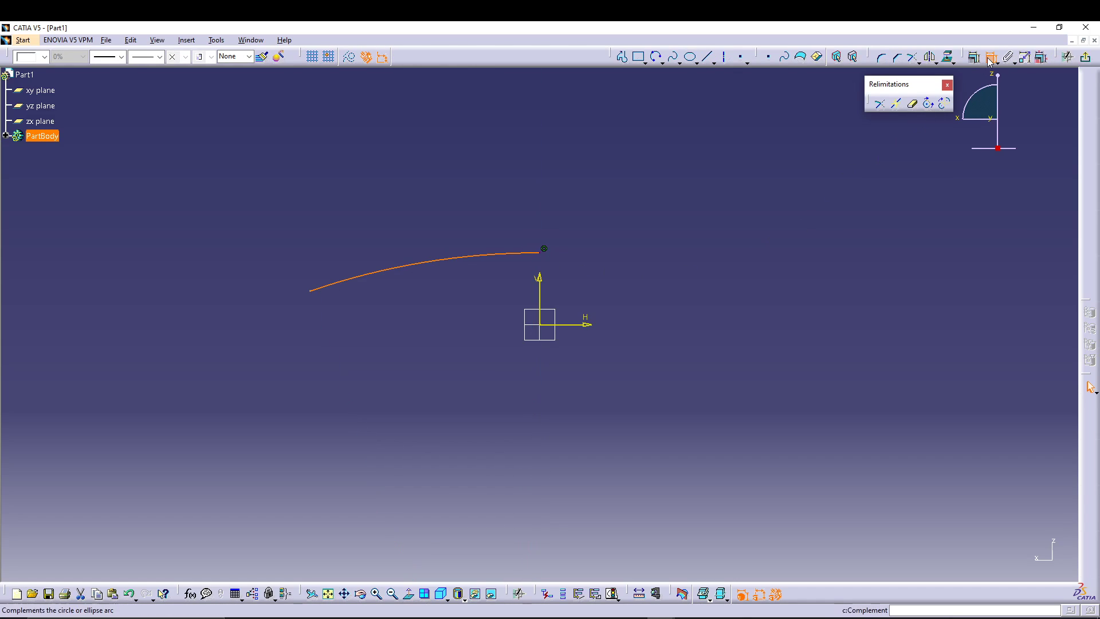
{"action": "left_click", "coordinate": [519, 253]}
{"action": "left_click", "coordinate": [467, 174]}
{"action": "double_click", "coordinate": [467, 175]}
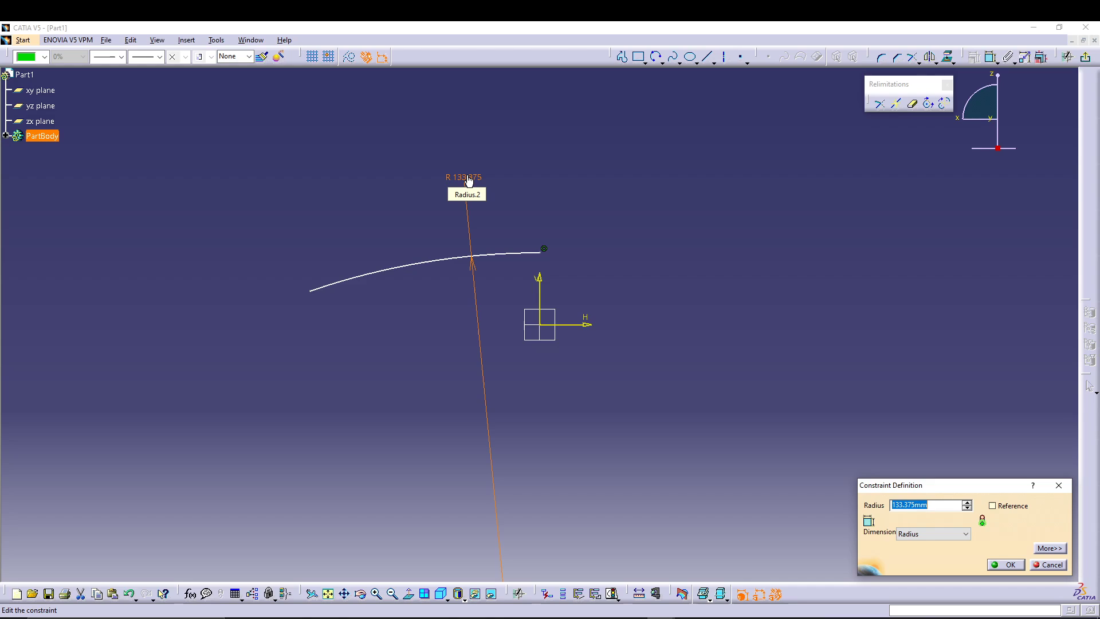
{"action": "type", "text": "160"}
{"action": "key", "text": "Return"}
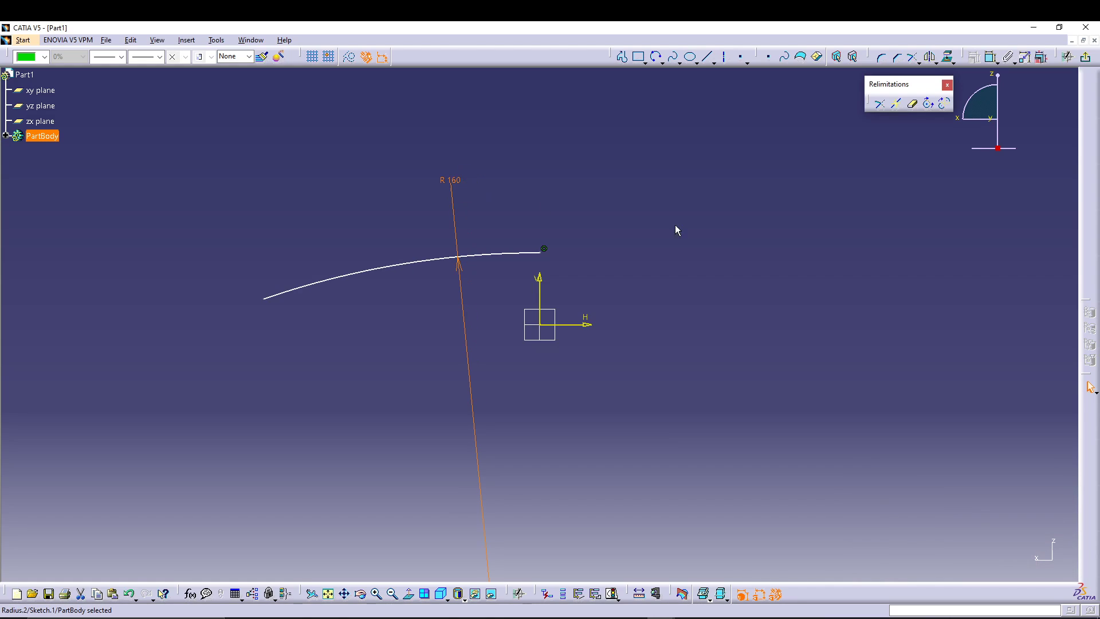
{"action": "left_click", "coordinate": [700, 172]}
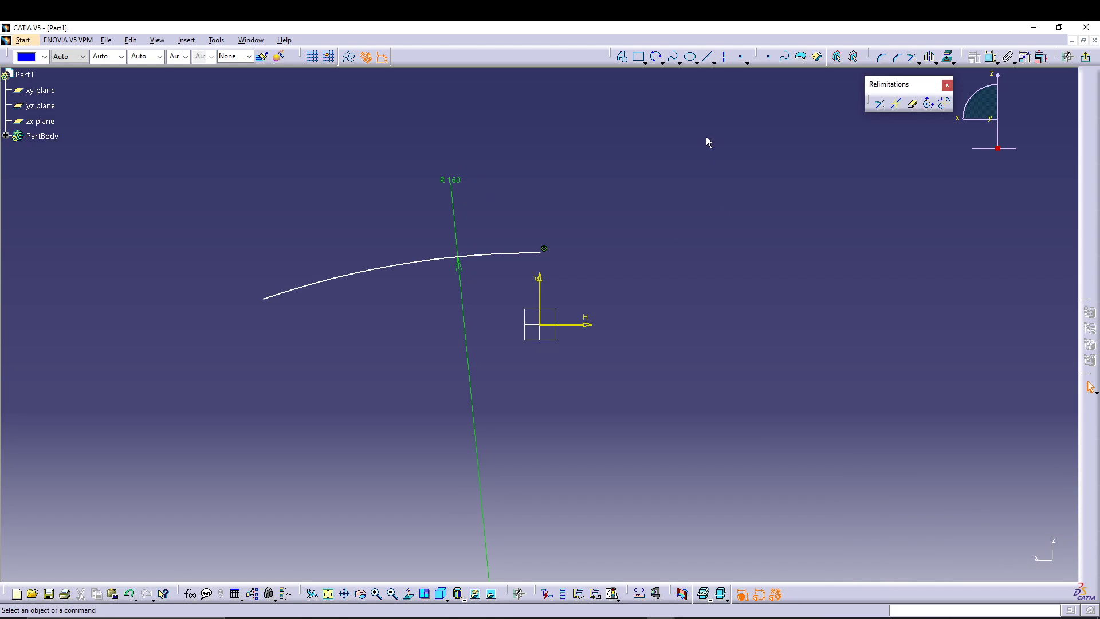
Draw an axis line about 72 mm long running horizontally from the arc's endpoint on the vertical axis, away from the arc
{"action": "left_click", "coordinate": [723, 59]}
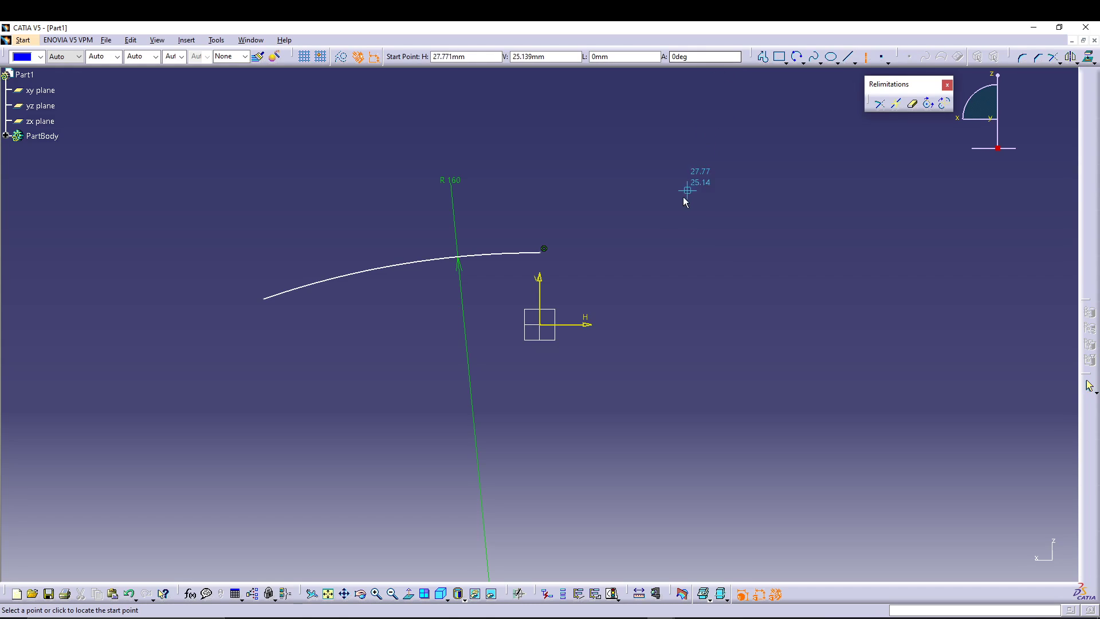
{"action": "left_click", "coordinate": [544, 253]}
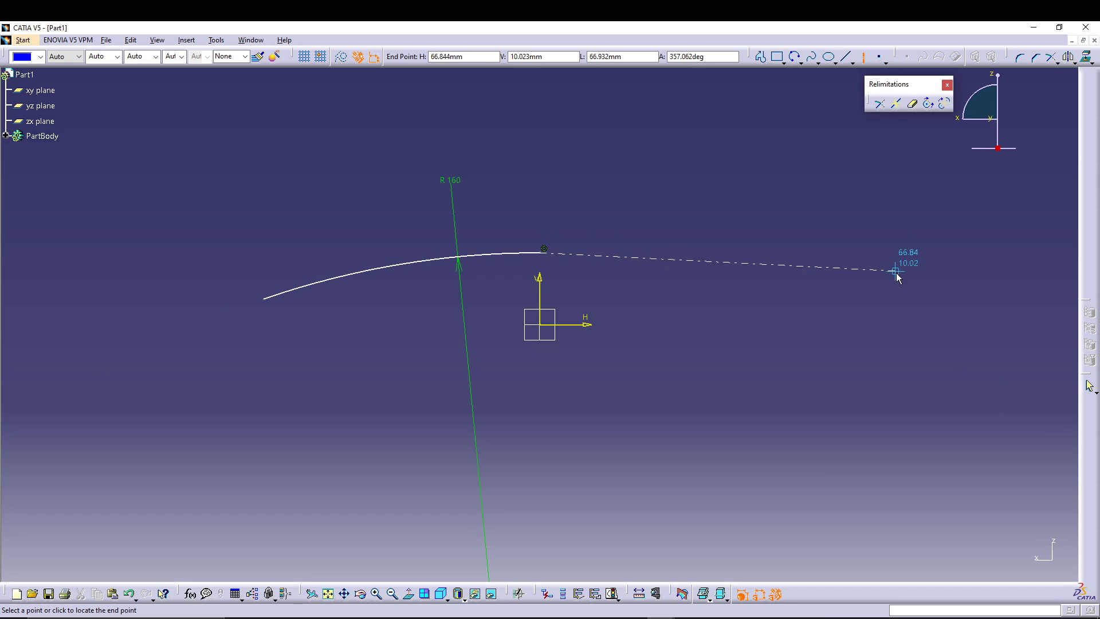
{"action": "left_click", "coordinate": [921, 252]}
{"action": "left_click", "coordinate": [856, 329]}
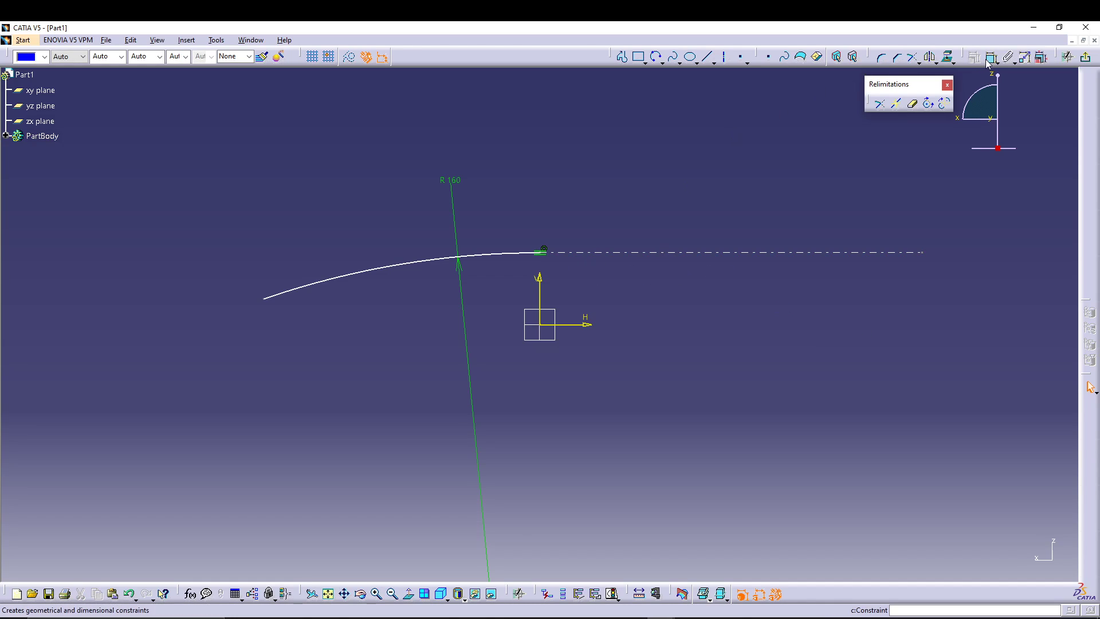
{"action": "left_click", "coordinate": [791, 252]}
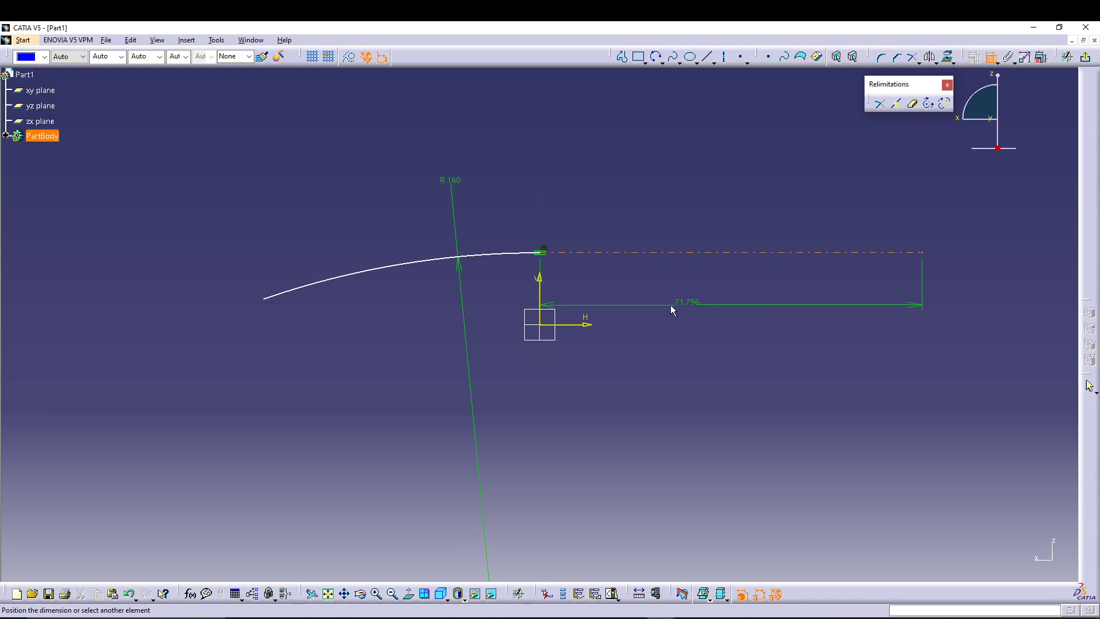
{"action": "left_click", "coordinate": [594, 327]}
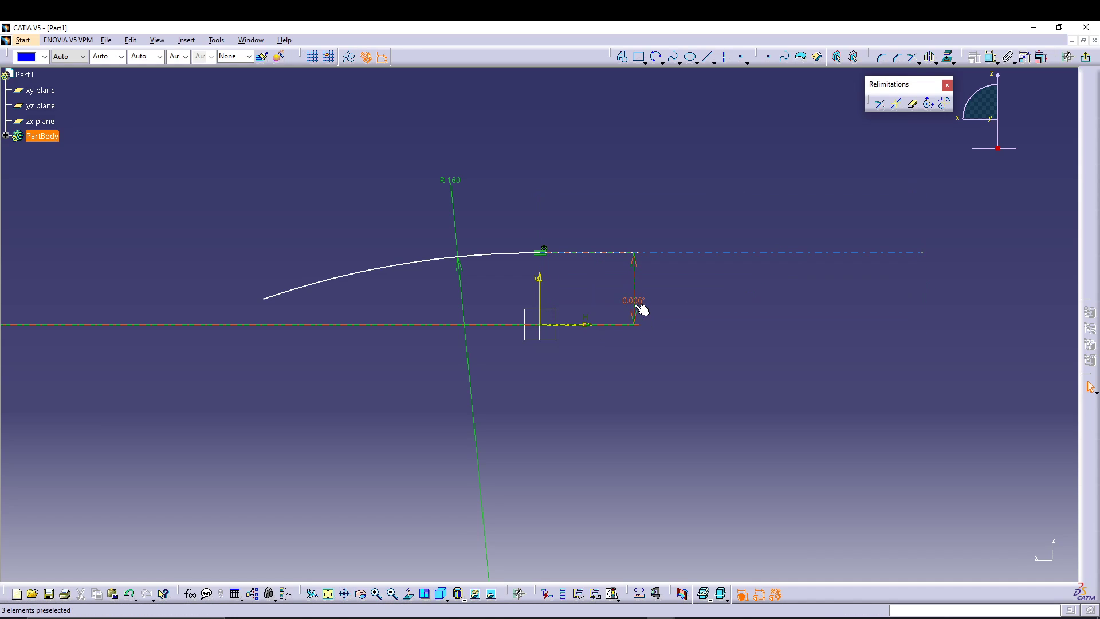
{"action": "key", "text": "Escape"}
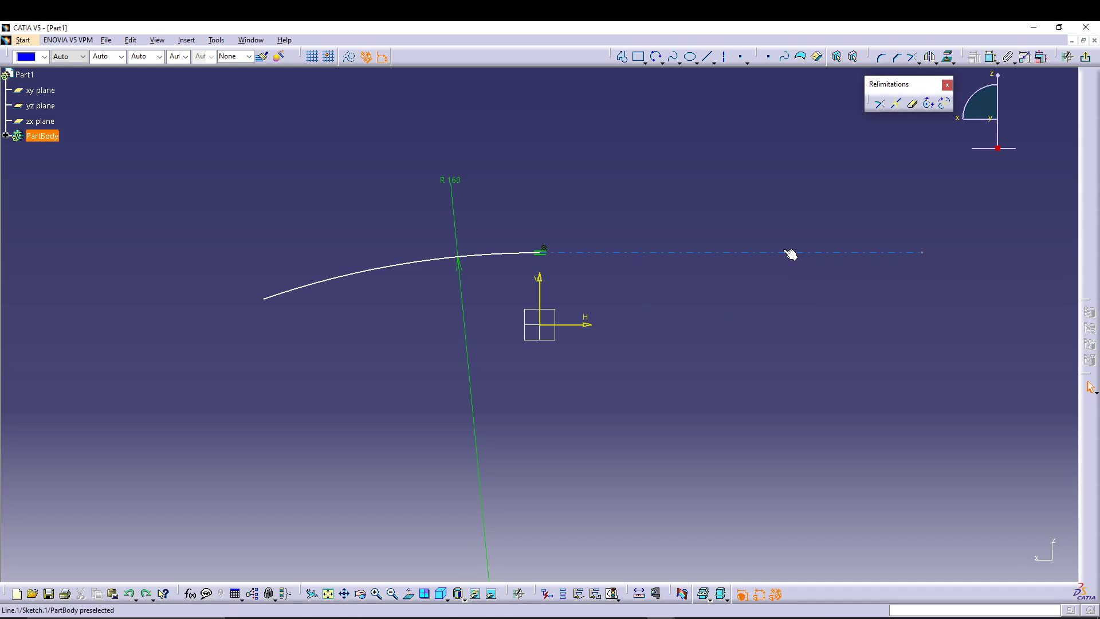
Apply a Horizontal constraint to the axis line
{"action": "left_click", "coordinate": [837, 253]}
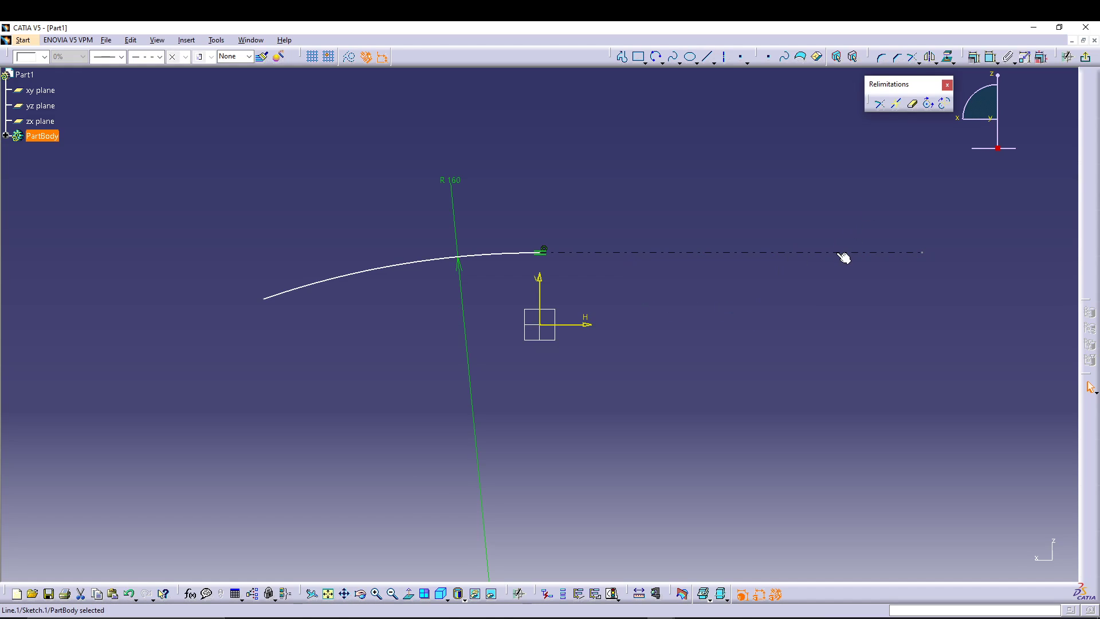
{"action": "left_click", "coordinate": [974, 58]}
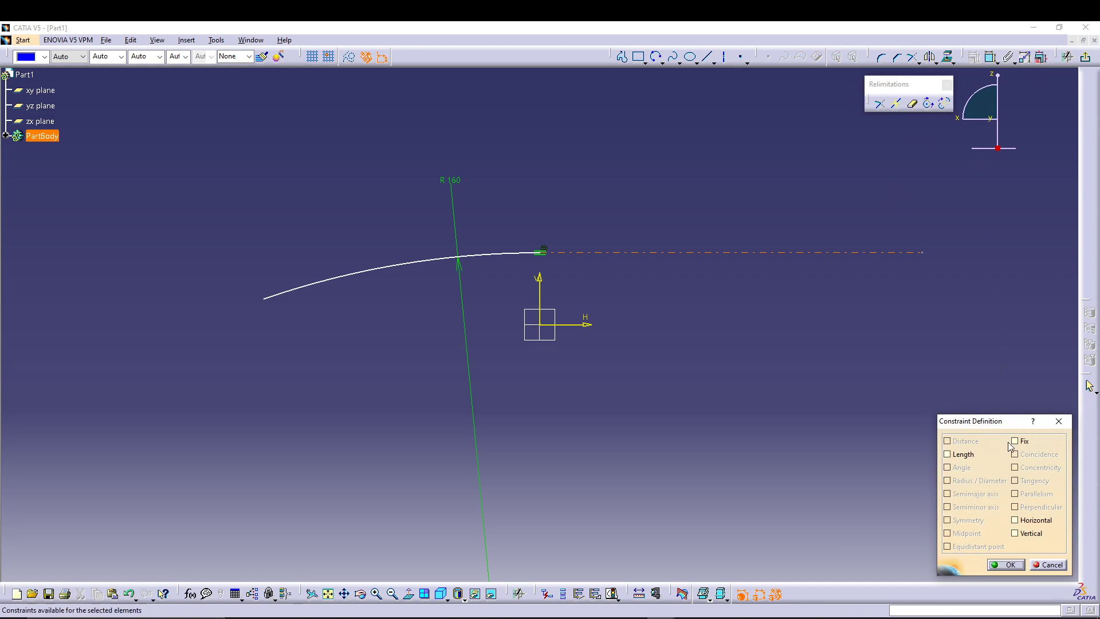
{"action": "left_click", "coordinate": [1031, 522]}
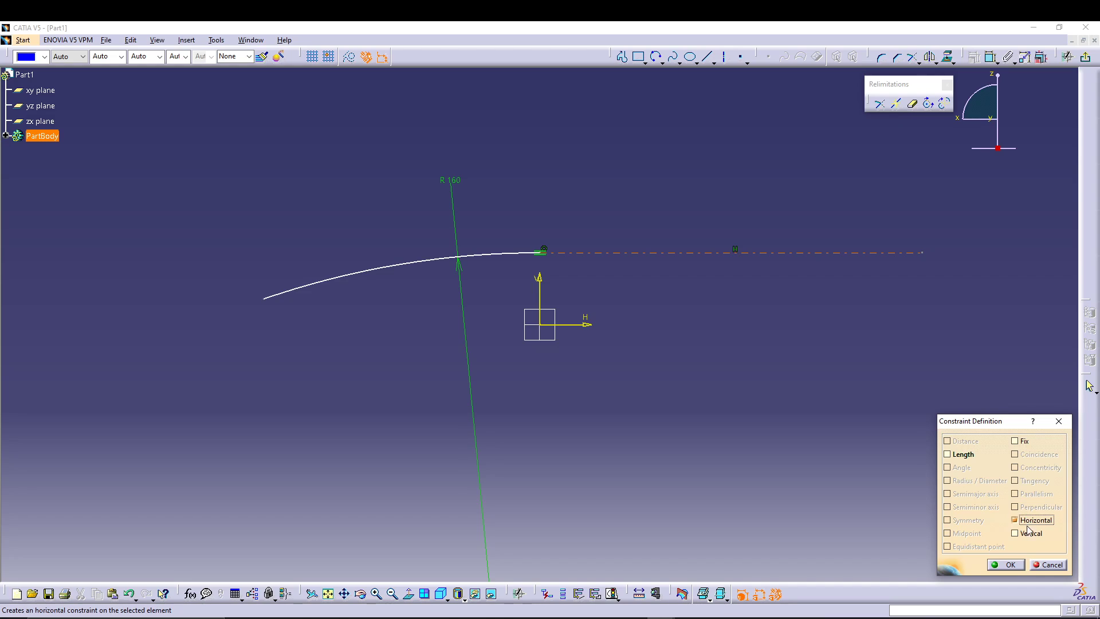
{"action": "left_click", "coordinate": [1009, 564]}
Dimension the distance between the axis line and the sketch's horizontal axis and set it to 30 mm
{"action": "left_click", "coordinate": [997, 61]}
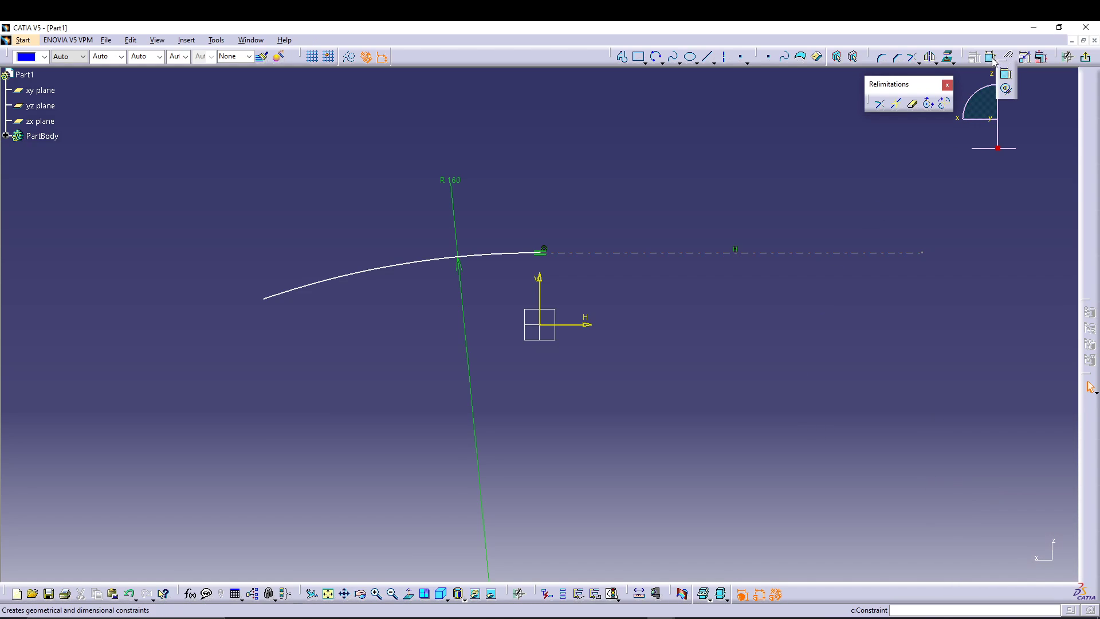
{"action": "left_click", "coordinate": [994, 62]}
{"action": "left_click", "coordinate": [739, 258]}
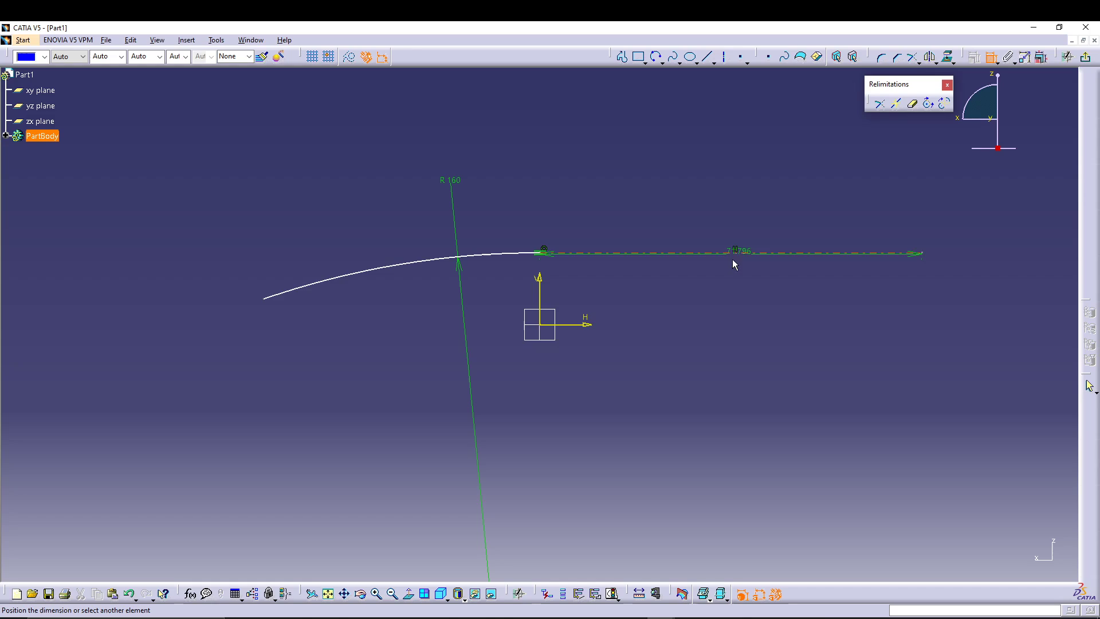
{"action": "left_click", "coordinate": [584, 324]}
{"action": "left_click", "coordinate": [638, 291]}
{"action": "double_click", "coordinate": [642, 292]}
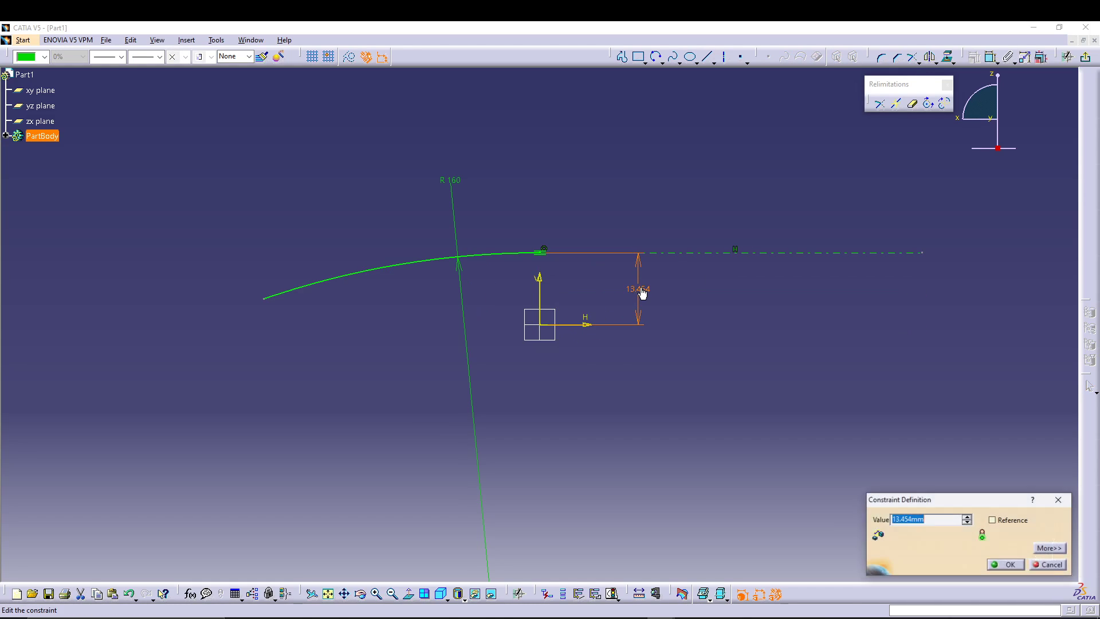
{"action": "type", "text": "30"}
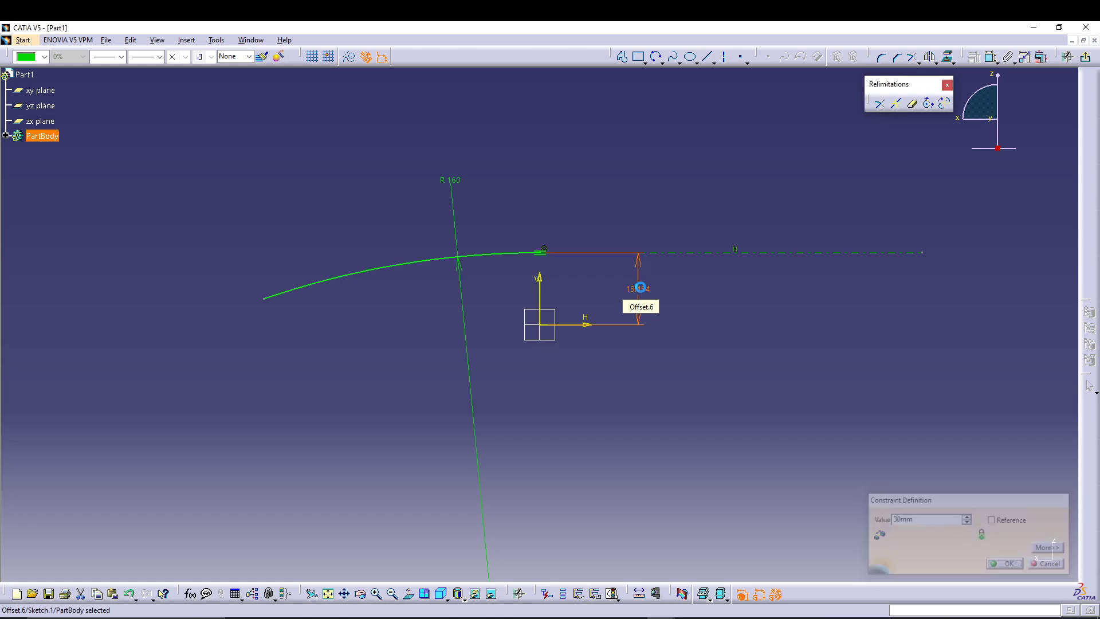
{"action": "key", "text": "Return"}
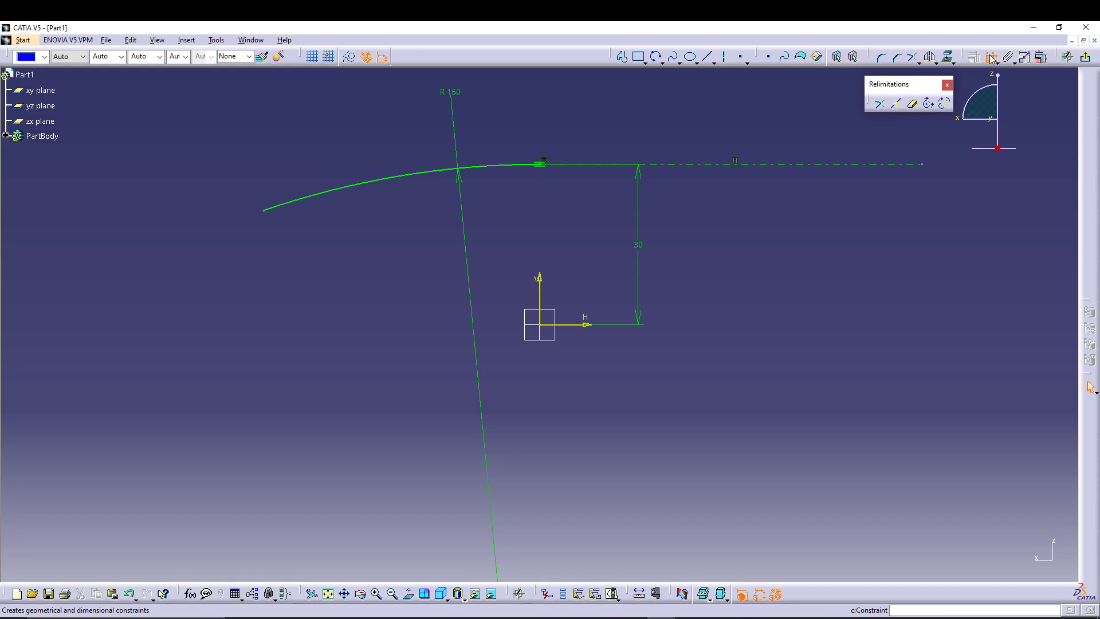
Dimension the horizontal distance between the arc's two endpoints, set it to 70 mm, and exit the sketch
{"action": "left_click", "coordinate": [544, 164]}
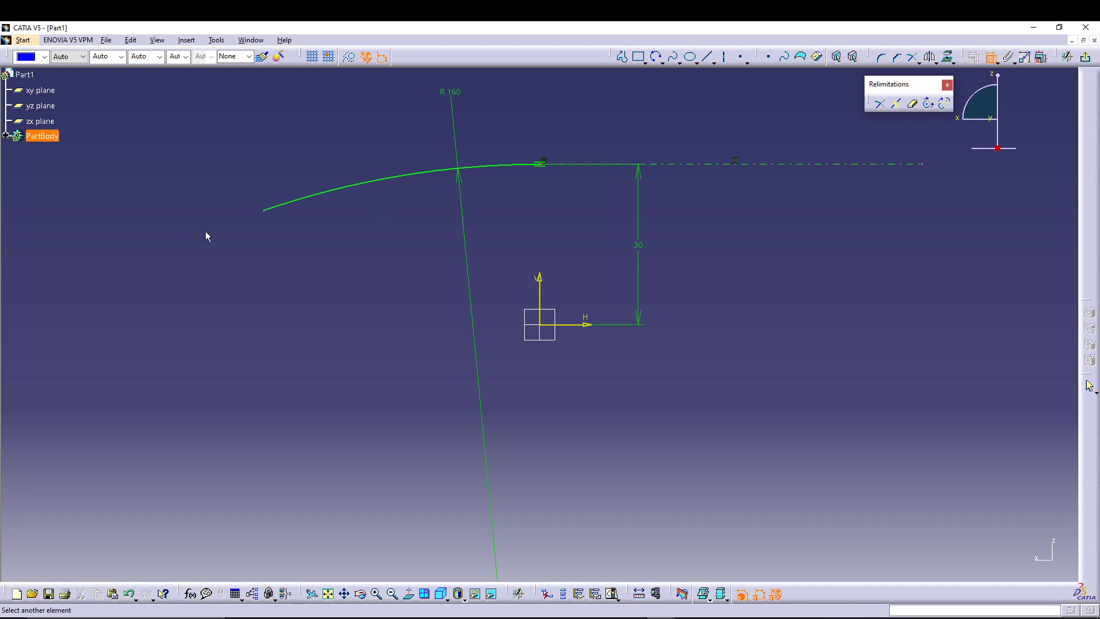
{"action": "left_click", "coordinate": [264, 214]}
{"action": "right_click", "coordinate": [396, 141]}
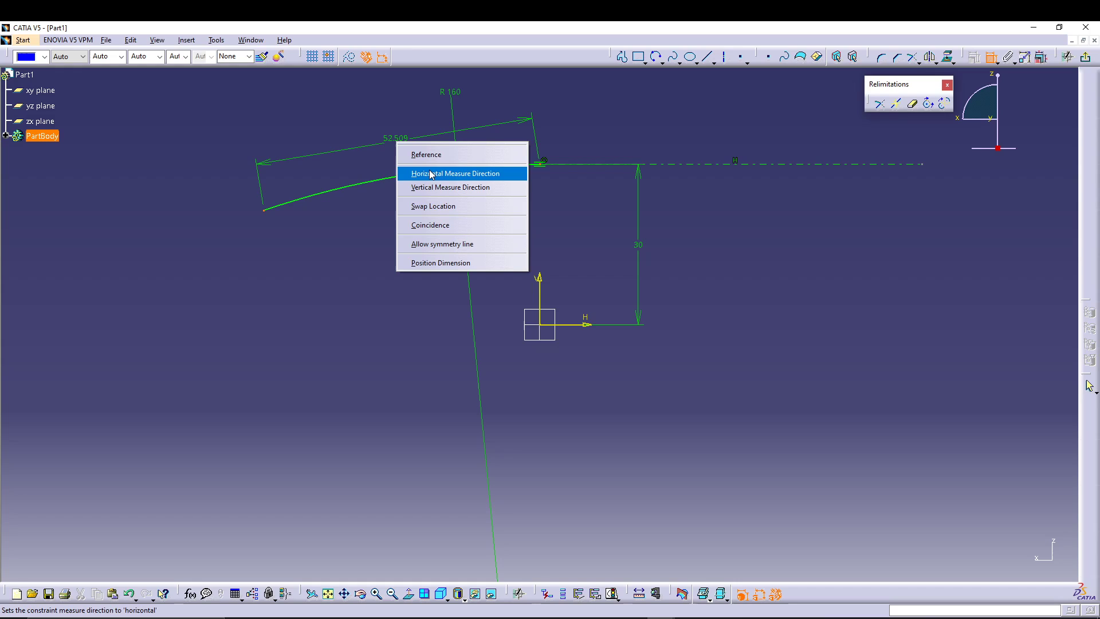
{"action": "left_click", "coordinate": [431, 175]}
{"action": "left_click", "coordinate": [396, 130]}
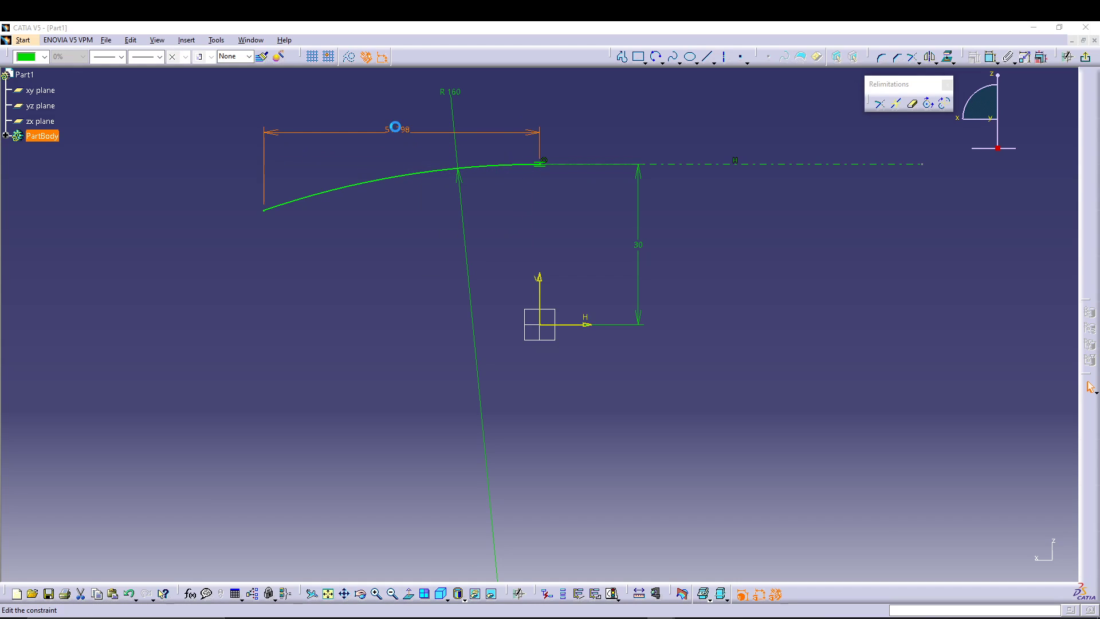
{"action": "type", "text": "70"}
{"action": "key", "text": "Return"}
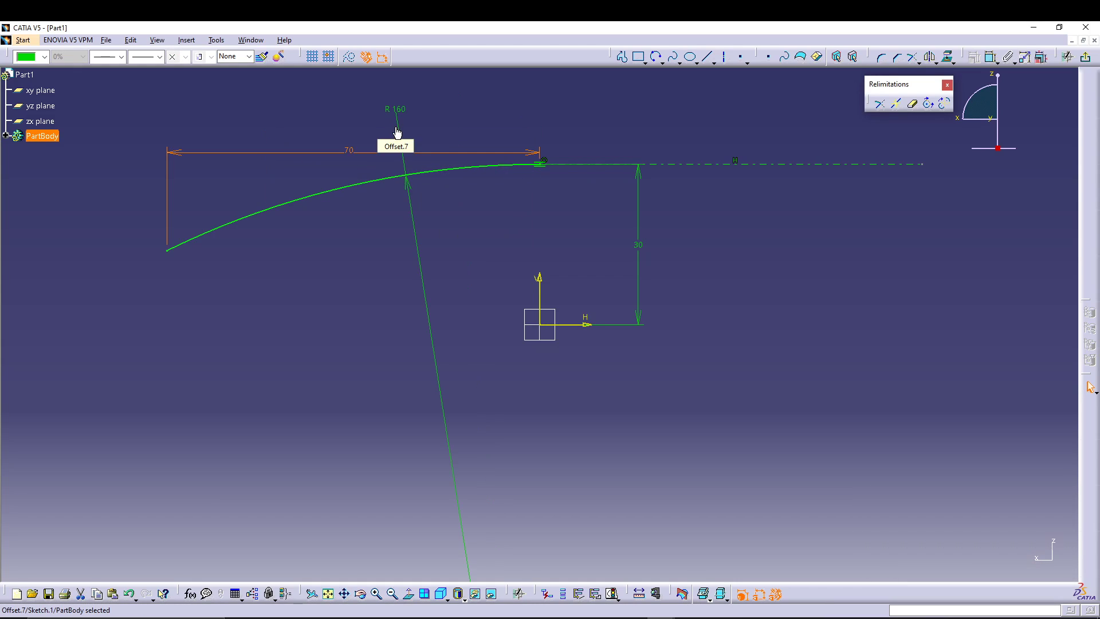
{"action": "left_click", "coordinate": [854, 410]}
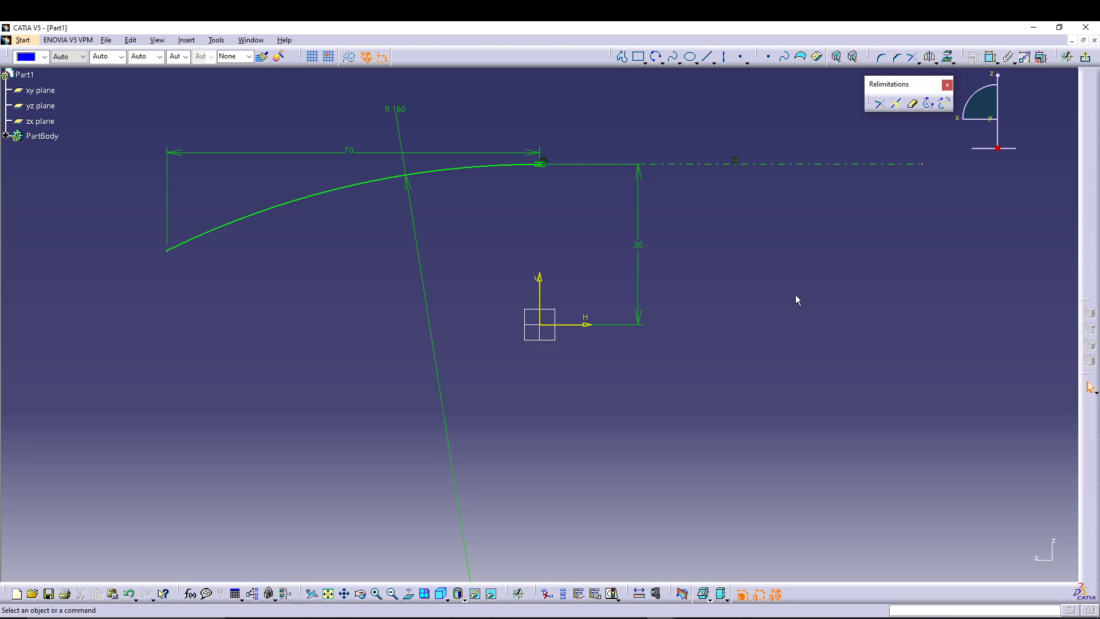
{"action": "left_click", "coordinate": [1085, 57]}
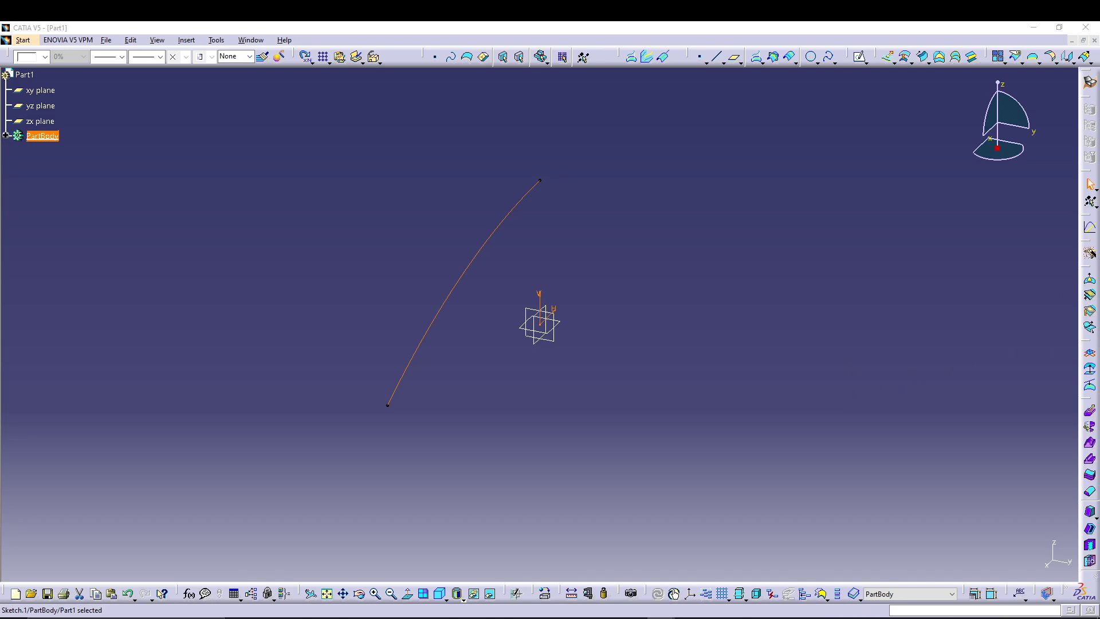
Revolve the arc sketch into a surface through 180 degrees about the sketch's horizontal direction, with the second angle at 0
{"action": "left_click", "coordinate": [892, 63]}
{"action": "left_click", "coordinate": [893, 64]}
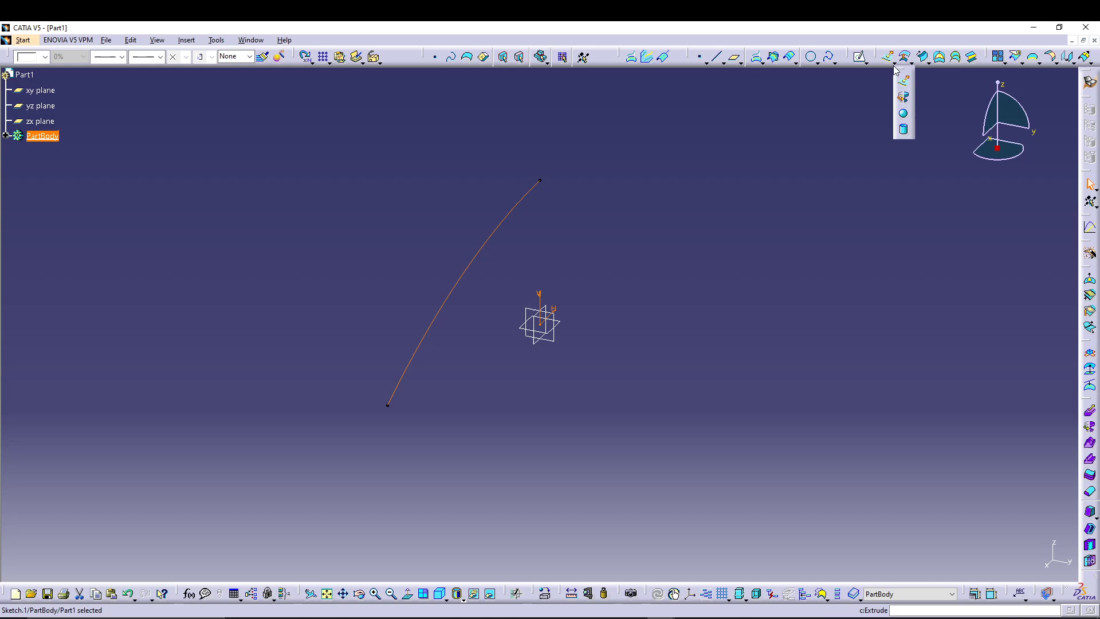
{"action": "left_click", "coordinate": [905, 98]}
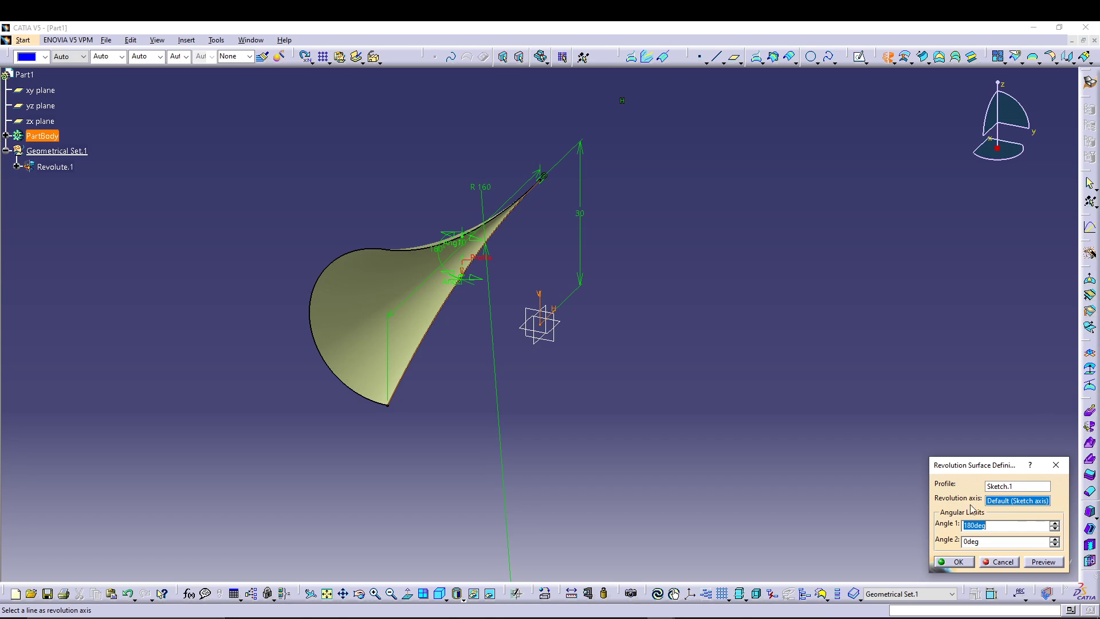
{"action": "left_click", "coordinate": [561, 313]}
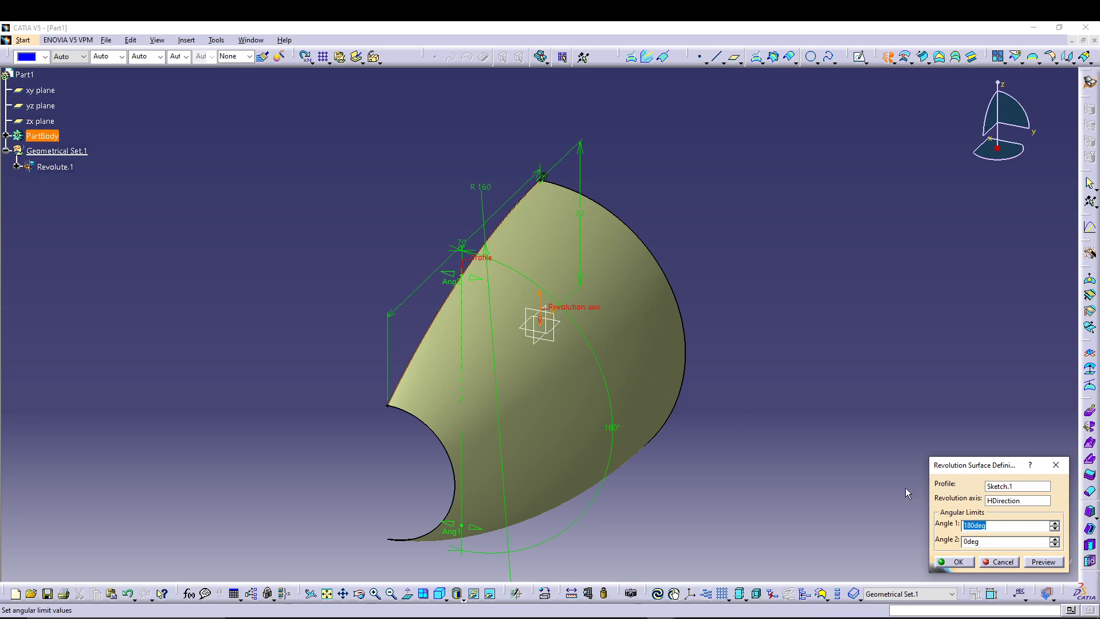
{"action": "left_click", "coordinate": [958, 562]}
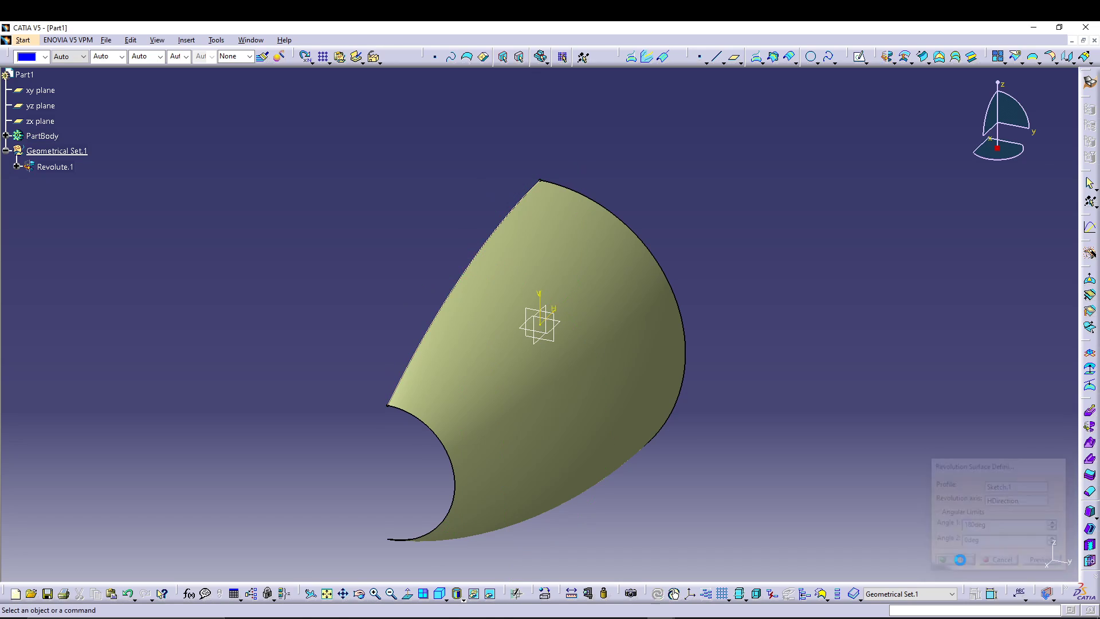
Hide the profile sketch, Sketch.1, in PartBody
{"action": "middle_click_drag", "start_coordinate": [754, 393], "coordinate": [586, 287]}
{"action": "left_click", "coordinate": [662, 439]}
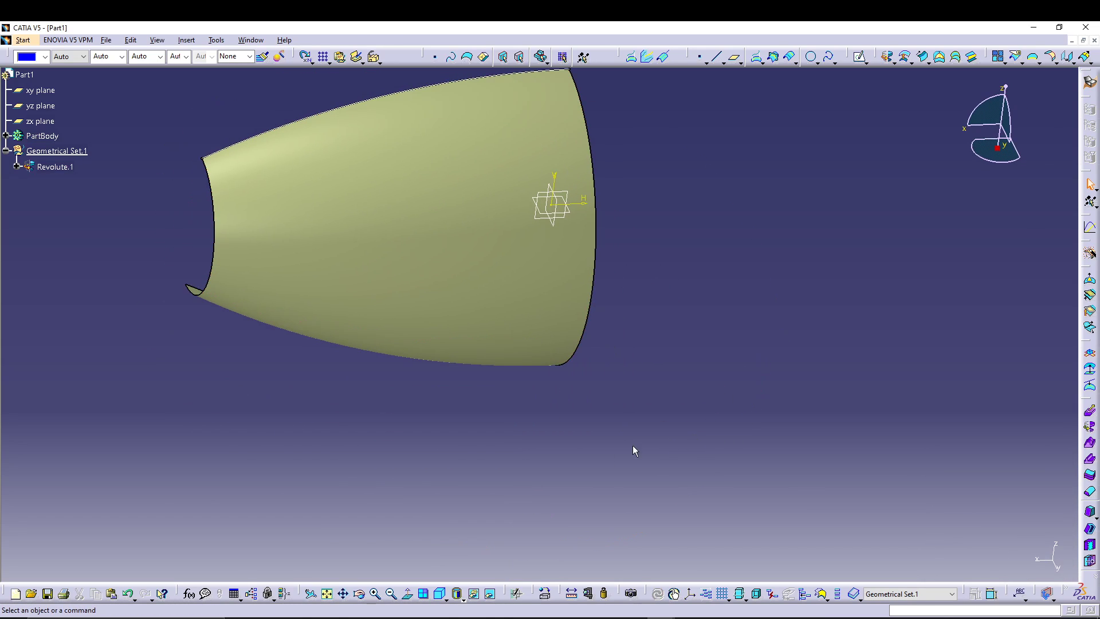
{"action": "left_click", "coordinate": [426, 593]}
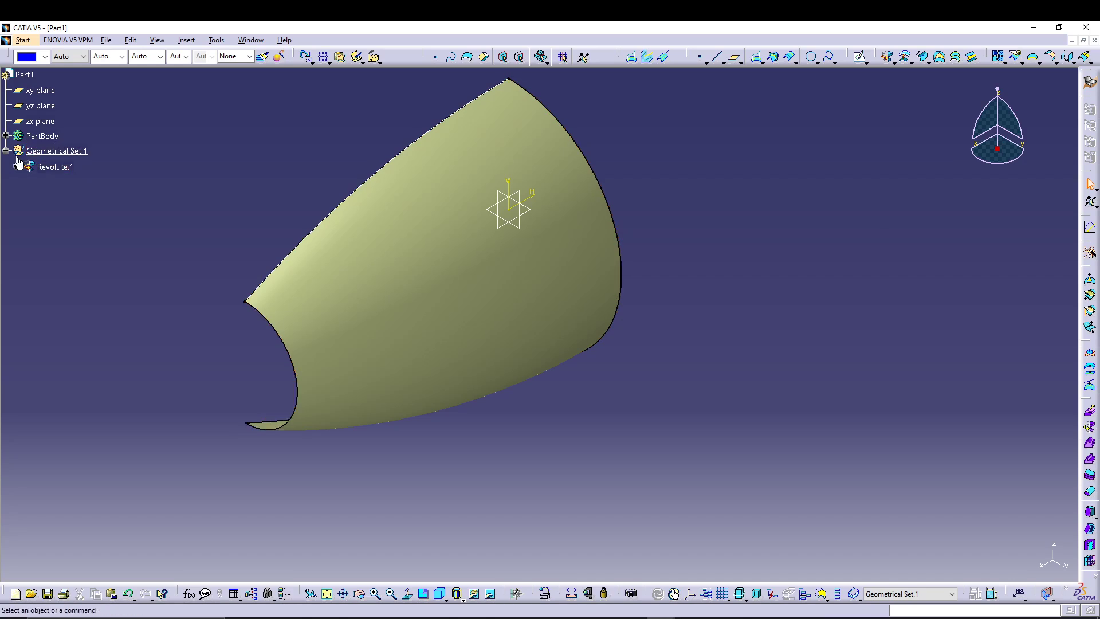
{"action": "left_click", "coordinate": [6, 135]}
{"action": "left_click", "coordinate": [46, 151]}
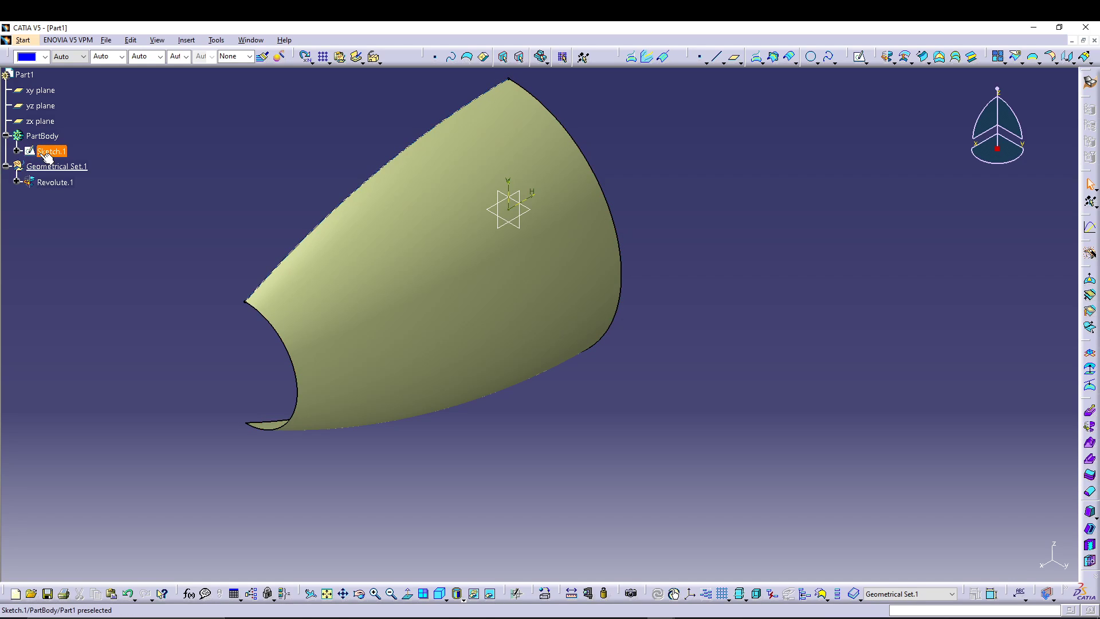
{"action": "right_click", "coordinate": [51, 151]}
{"action": "left_click", "coordinate": [95, 185]}
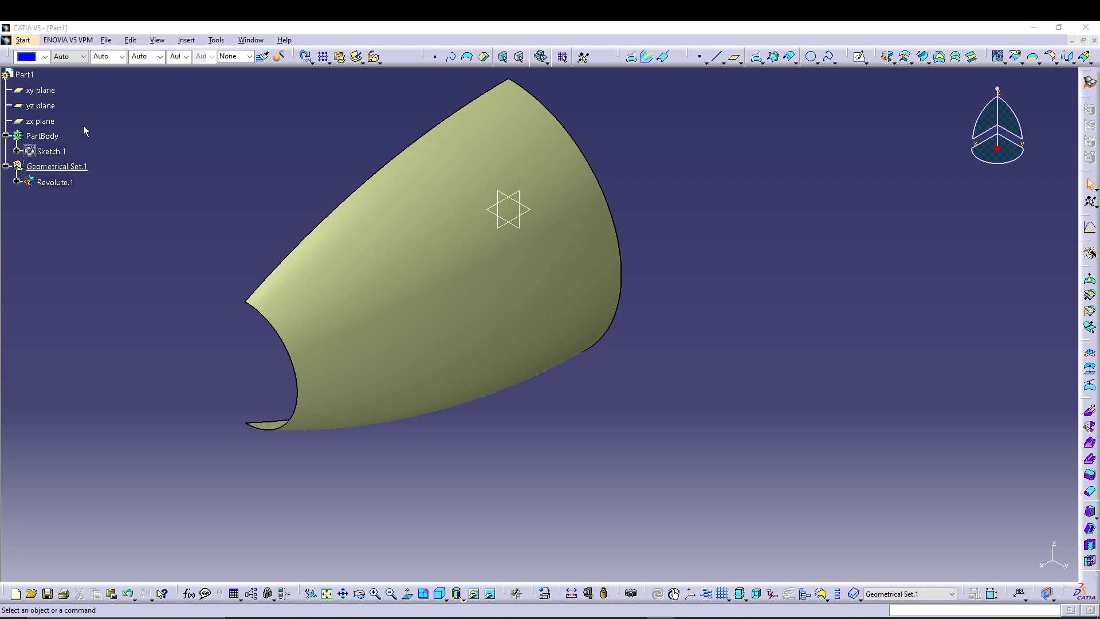
Start a sketch on the xy plane and draw a three-point arc of about 141 mm radius crossing the surface's curved edge
{"action": "left_click", "coordinate": [41, 90]}
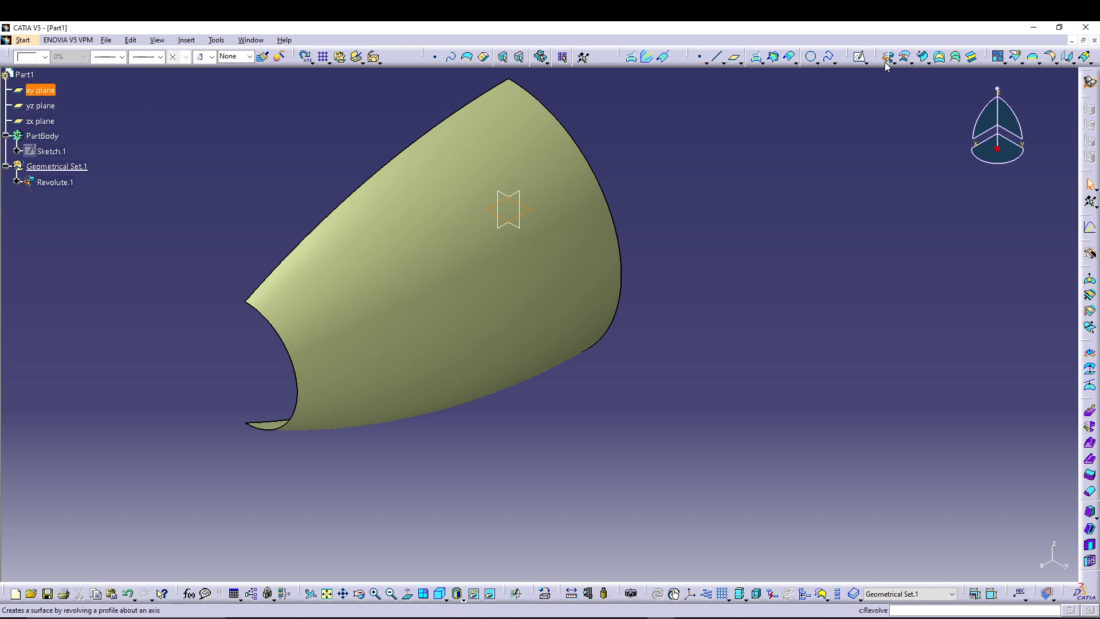
{"action": "left_click", "coordinate": [859, 58]}
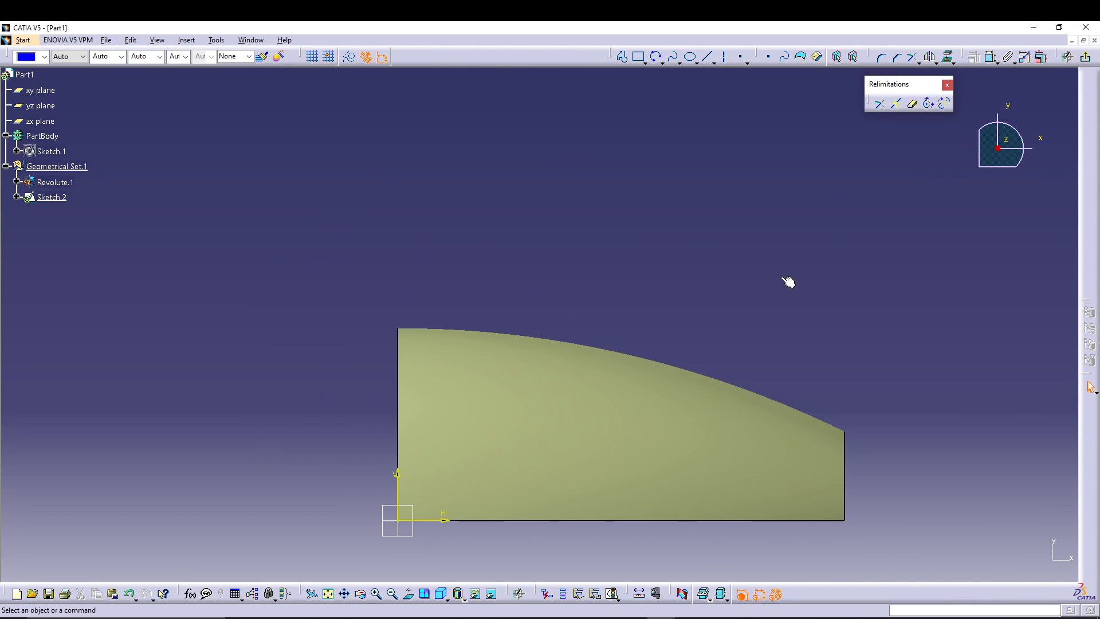
{"action": "middle_click_drag", "start_coordinate": [740, 202], "coordinate": [745, 194]}
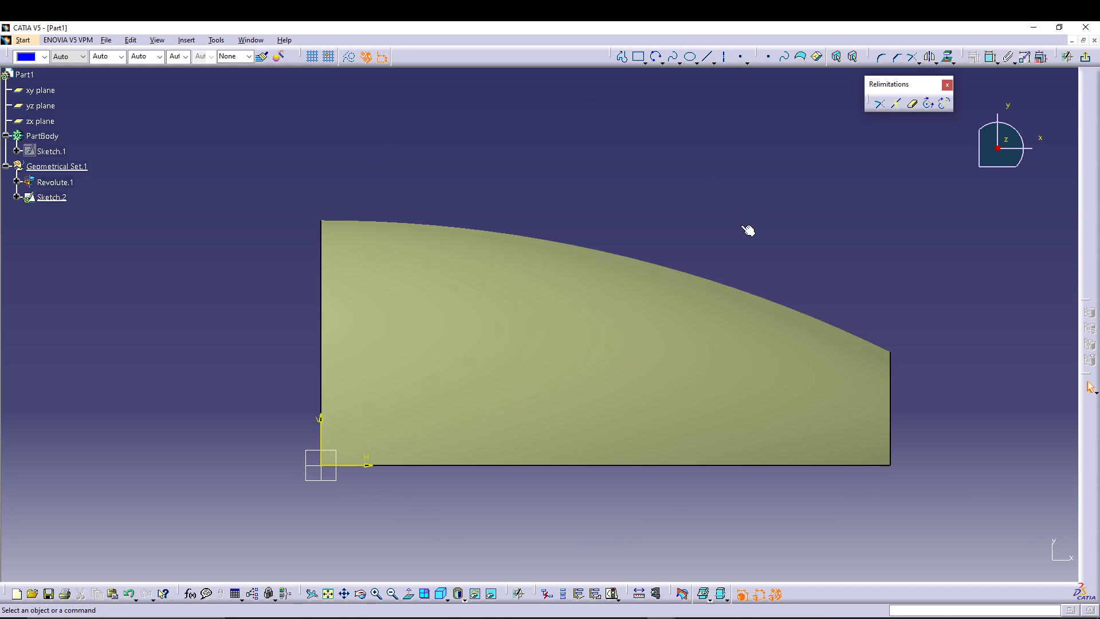
{"action": "left_click", "coordinate": [656, 57]}
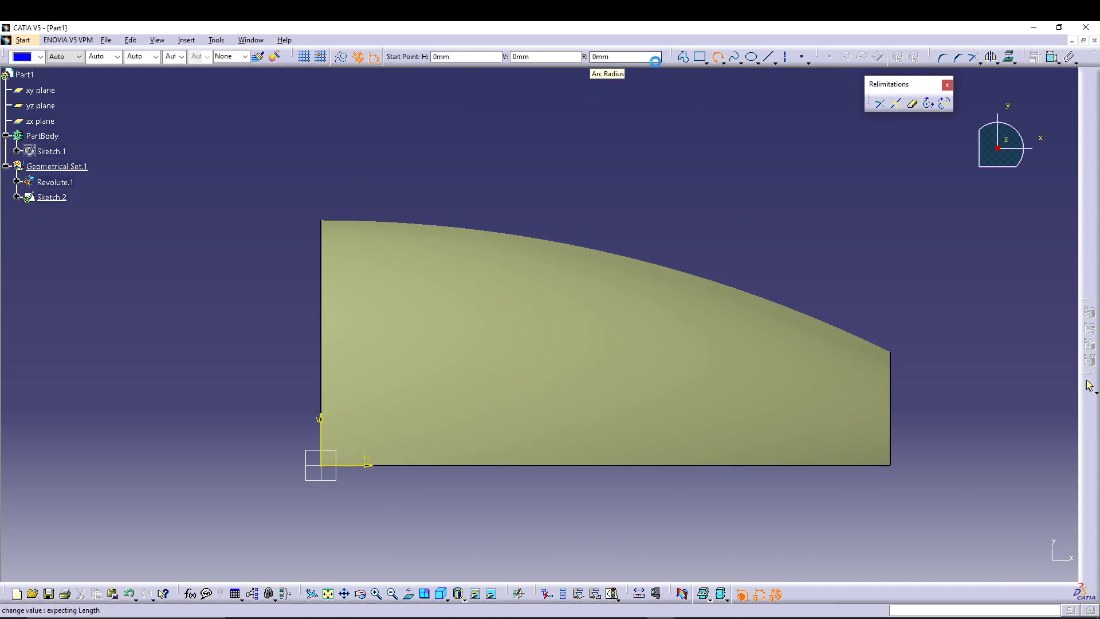
{"action": "left_click", "coordinate": [786, 148]}
{"action": "left_click", "coordinate": [706, 228]}
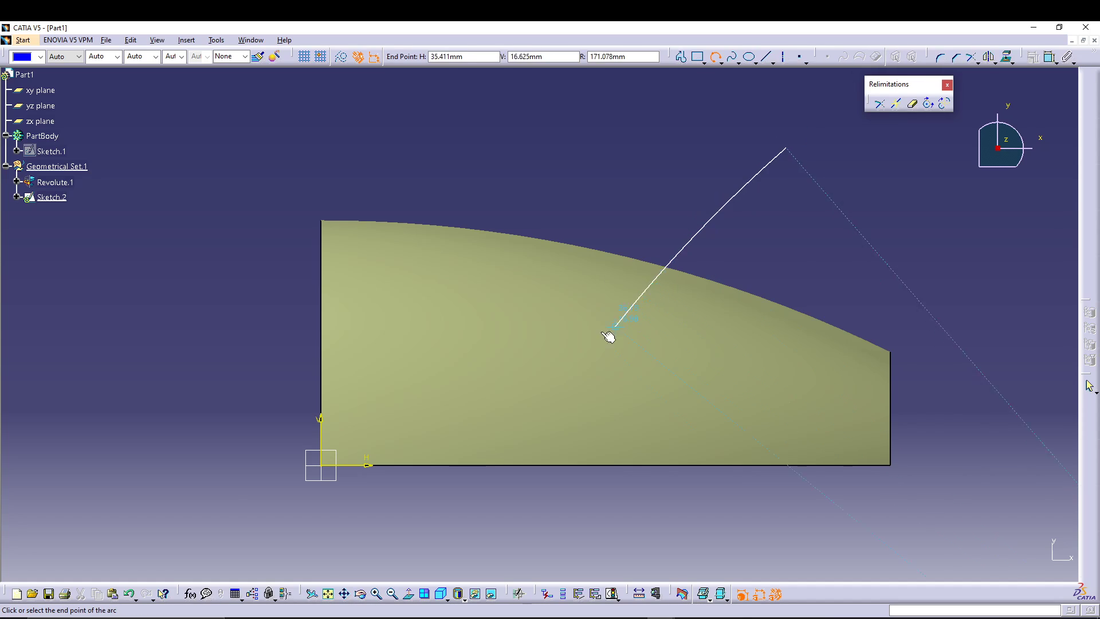
{"action": "left_click", "coordinate": [544, 355]}
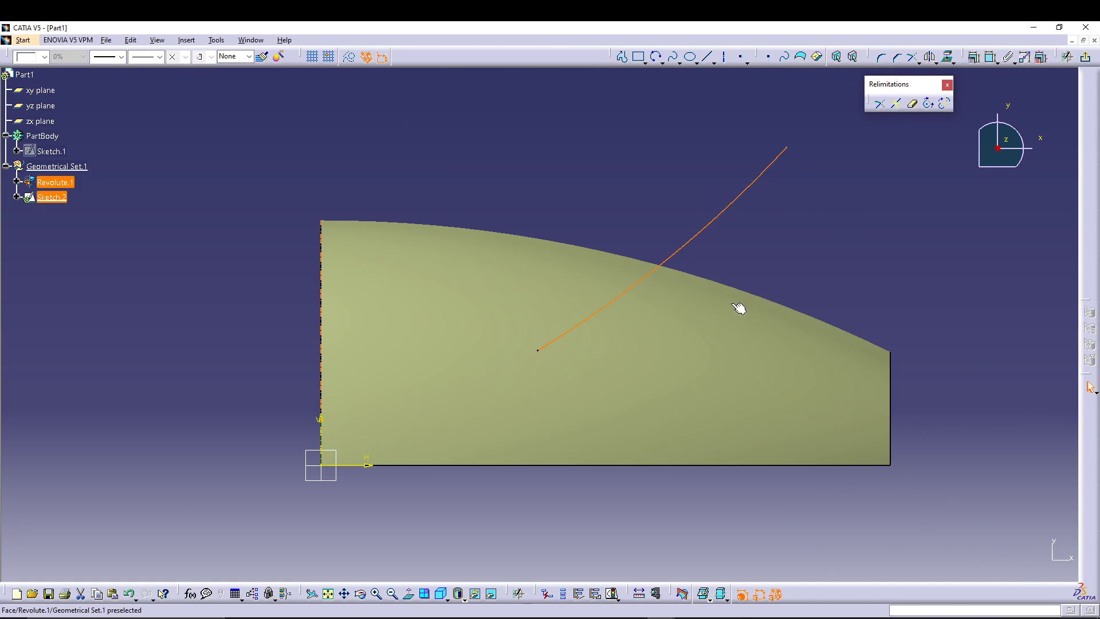
Dimension the arc's radius, set it to 90 mm, and move the arc back across the surface's curved edge
{"action": "left_click", "coordinate": [992, 58]}
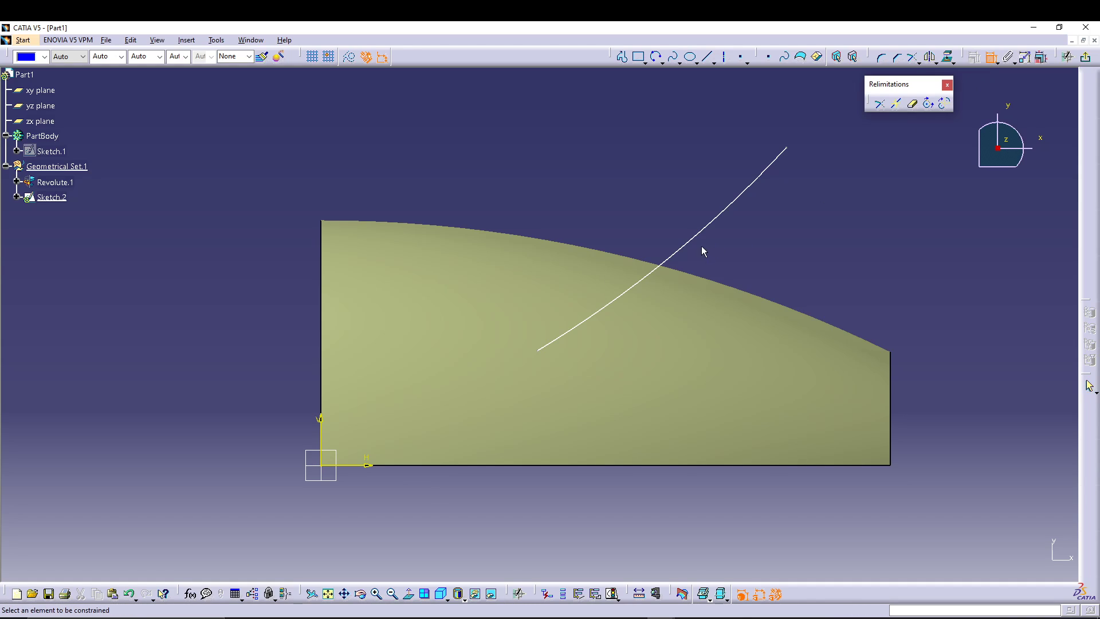
{"action": "left_click", "coordinate": [711, 226]}
{"action": "left_click", "coordinate": [754, 247]}
{"action": "double_click", "coordinate": [752, 246]}
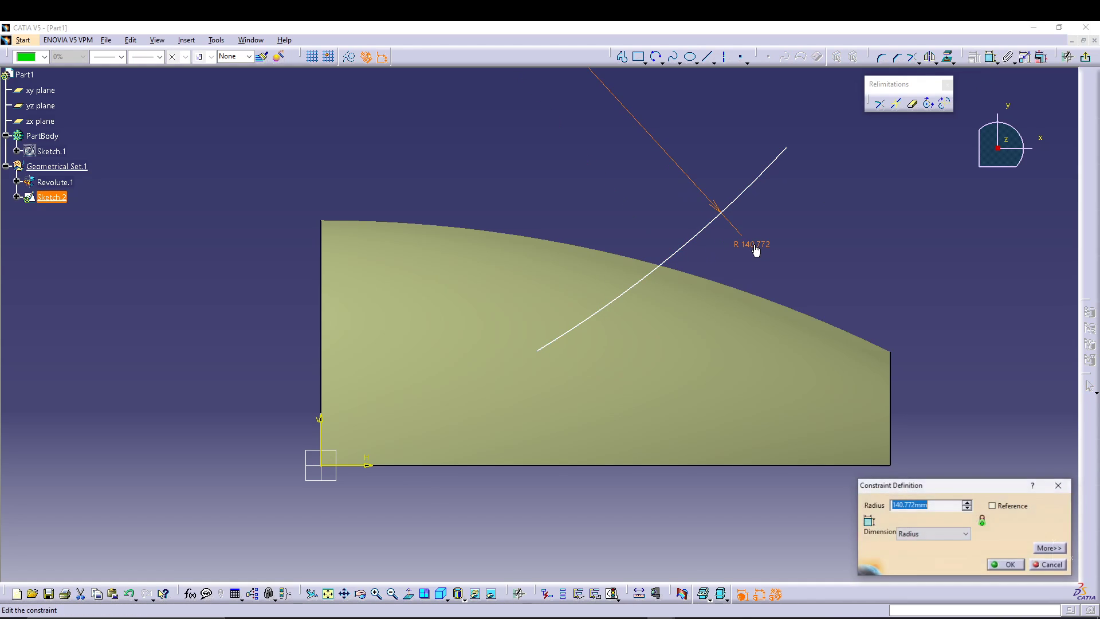
{"action": "type", "text": "90"}
{"action": "key", "text": "Return"}
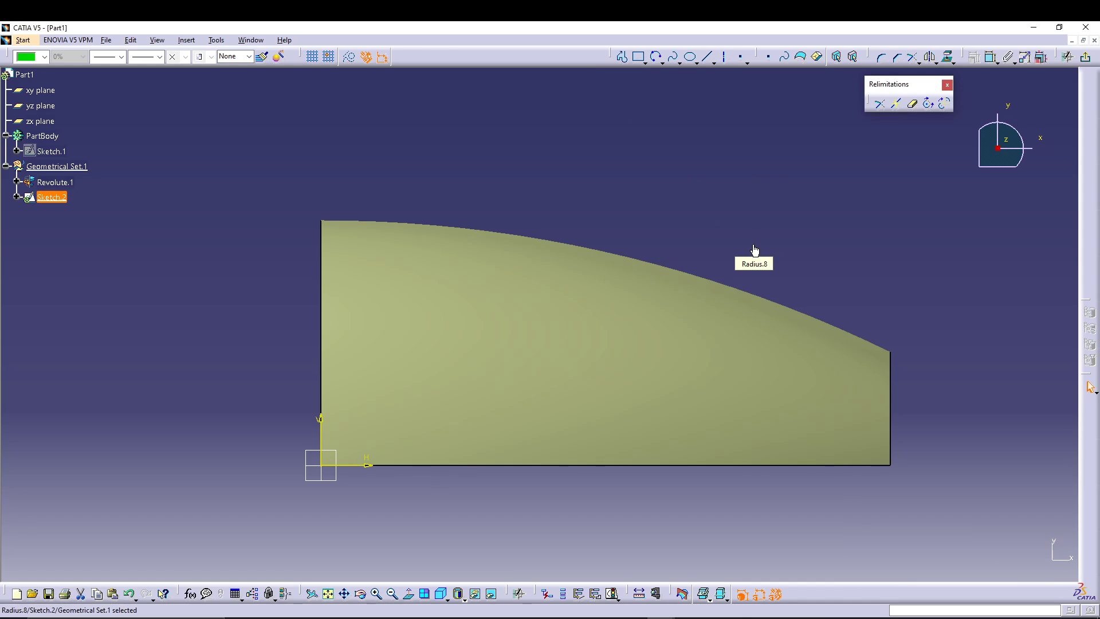
{"action": "middle_click_drag", "start_coordinate": [793, 233], "coordinate": [810, 308], "text": "ctrl"}
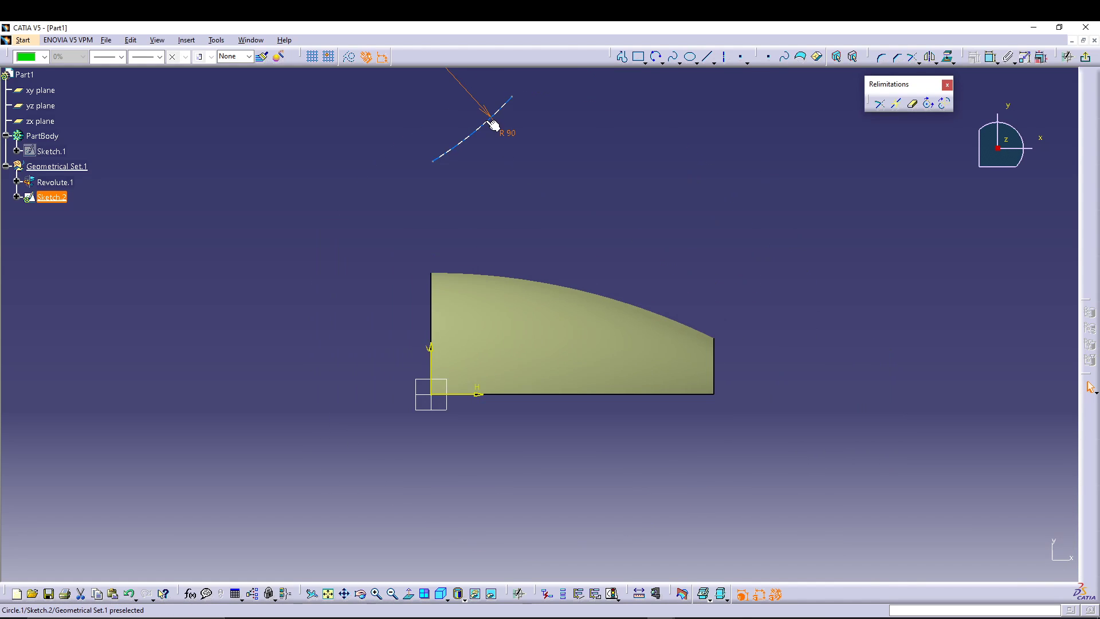
{"action": "left_click_drag", "start_coordinate": [491, 122], "coordinate": [609, 287]}
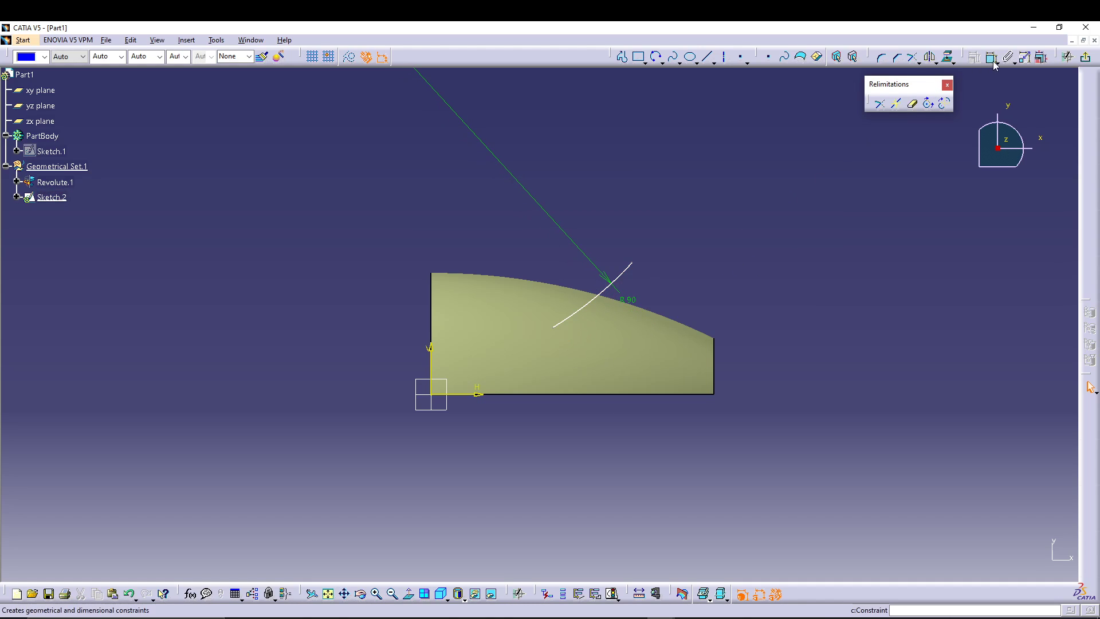
Dimension the arc's lower endpoint from the sketch's vertical axis and from its horizontal axis
{"action": "left_click", "coordinate": [912, 104]}
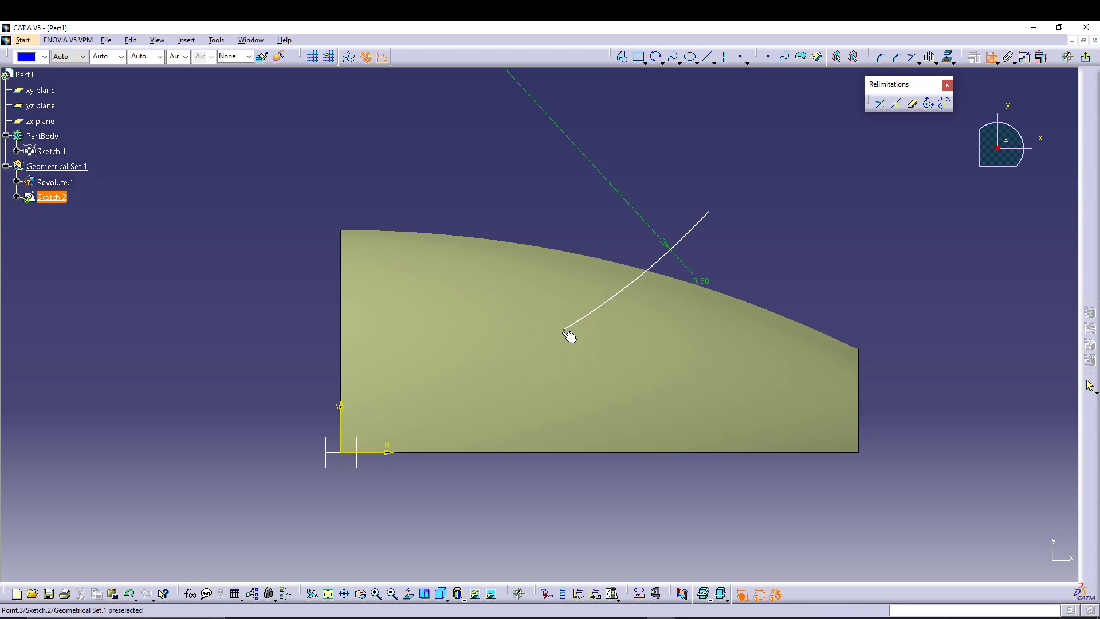
{"action": "left_click", "coordinate": [344, 421]}
{"action": "left_click", "coordinate": [432, 196]}
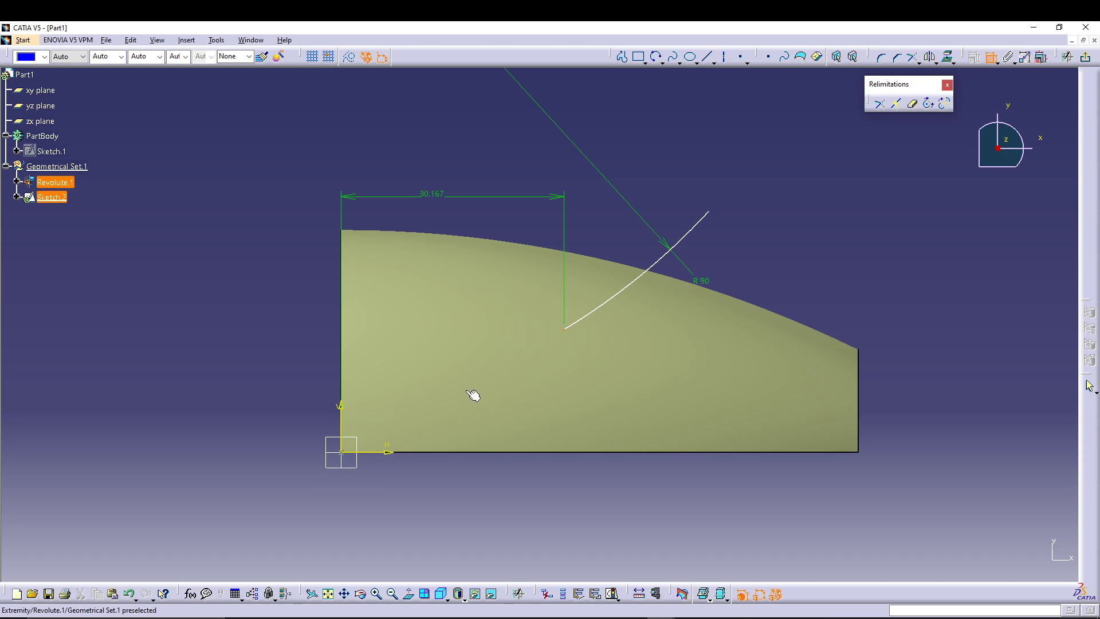
{"action": "left_click", "coordinate": [384, 454]}
{"action": "left_click", "coordinate": [310, 393]}
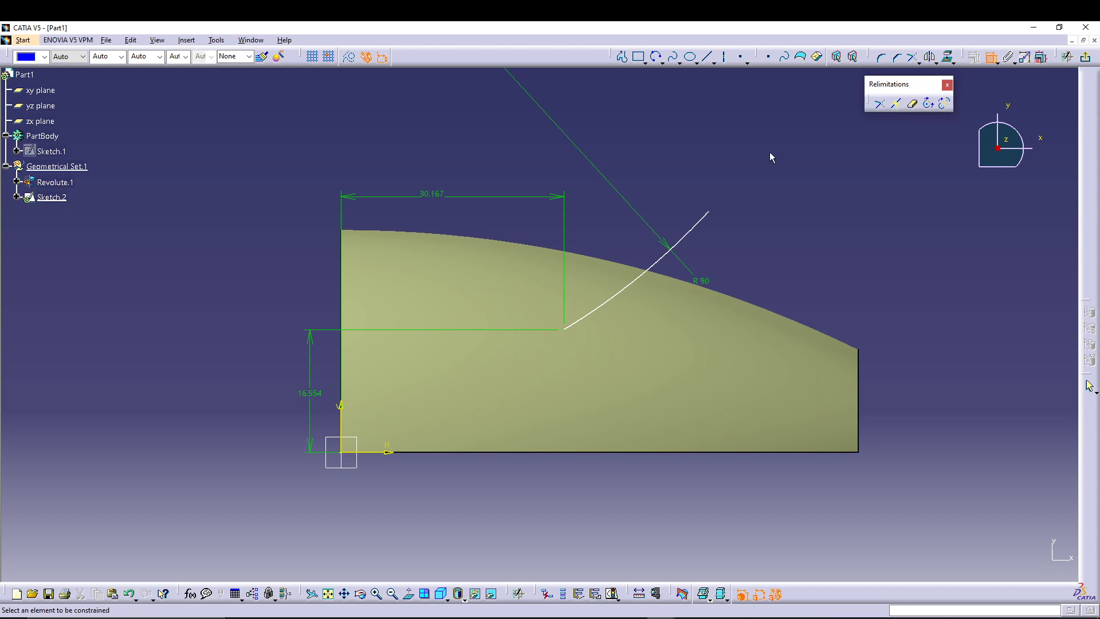
Dimension the arc's upper endpoint from the sketch's vertical axis and from its horizontal axis
{"action": "left_click", "coordinate": [710, 214]}
{"action": "left_click", "coordinate": [345, 420]}
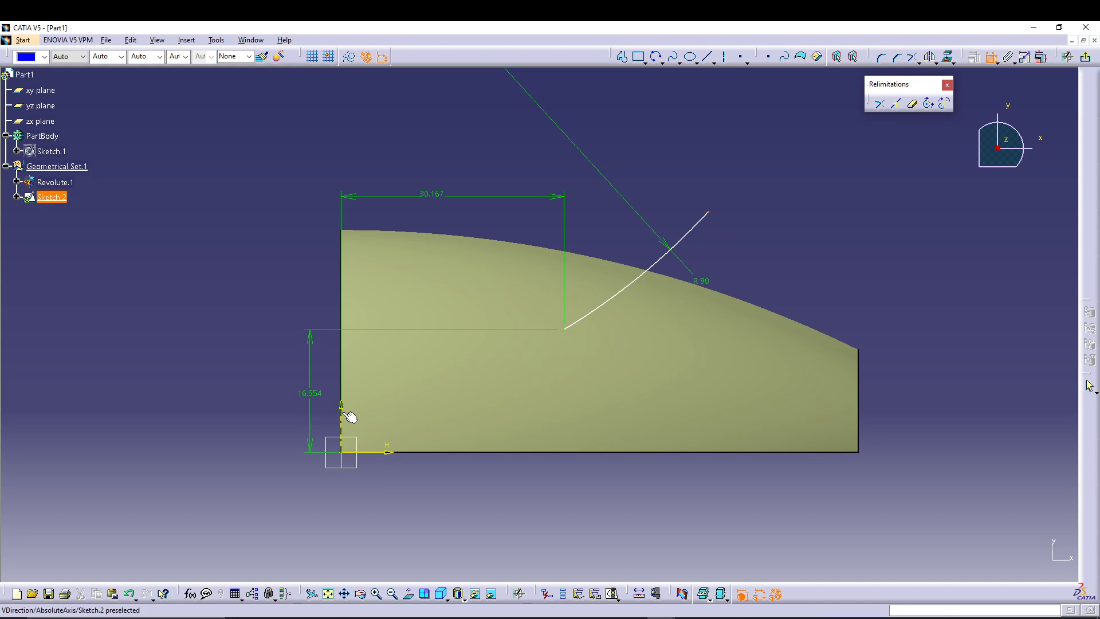
{"action": "left_click", "coordinate": [498, 160]}
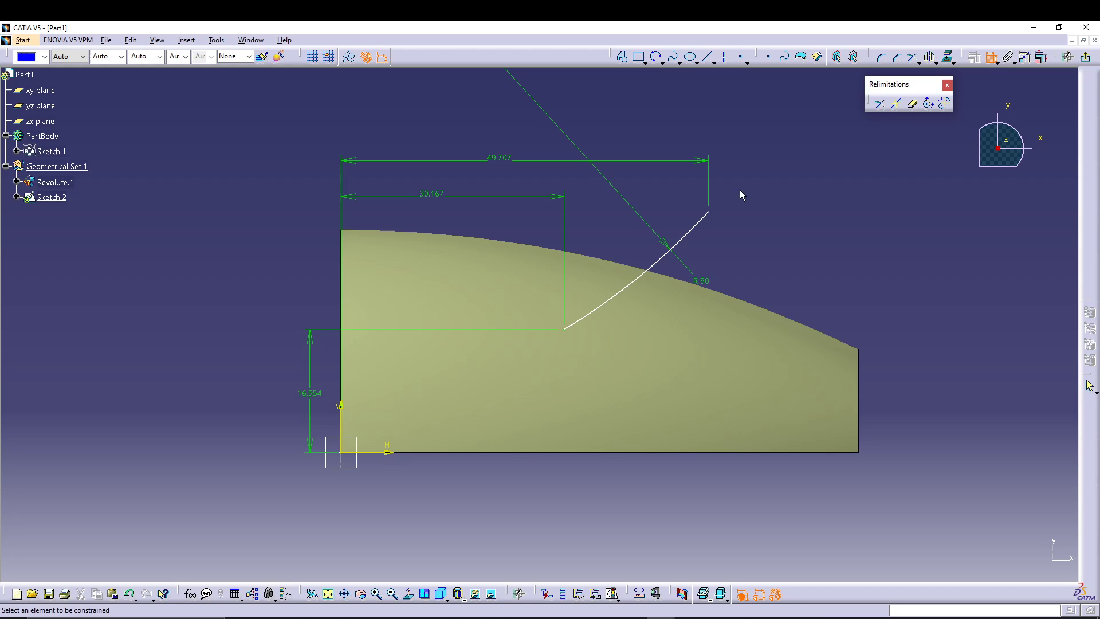
{"action": "left_click", "coordinate": [710, 212]}
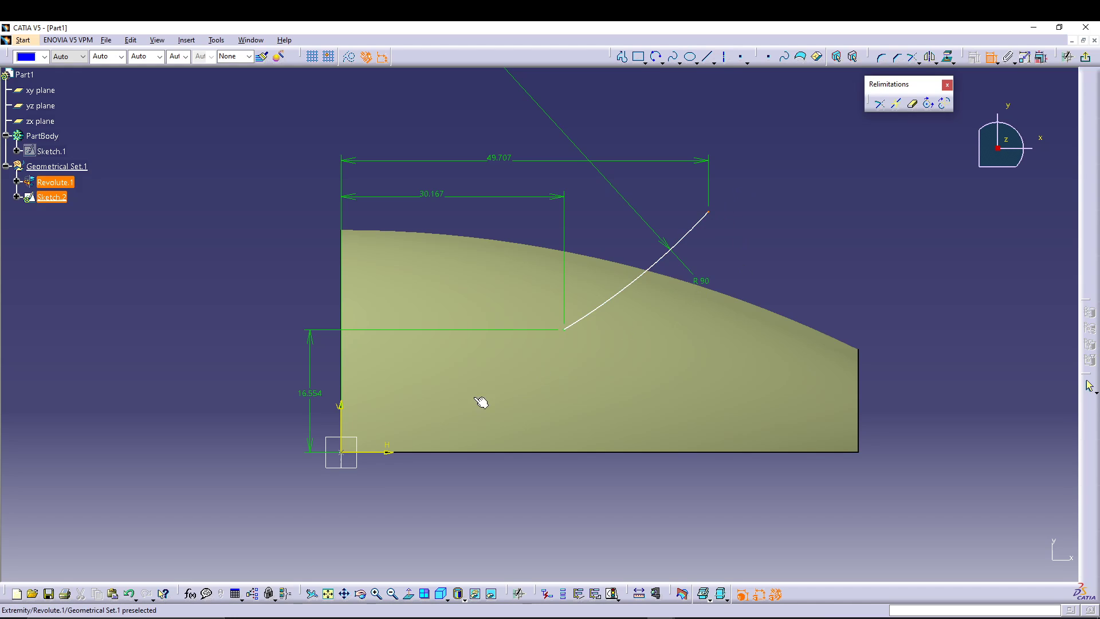
{"action": "left_click", "coordinate": [388, 452]}
{"action": "left_click", "coordinate": [772, 271]}
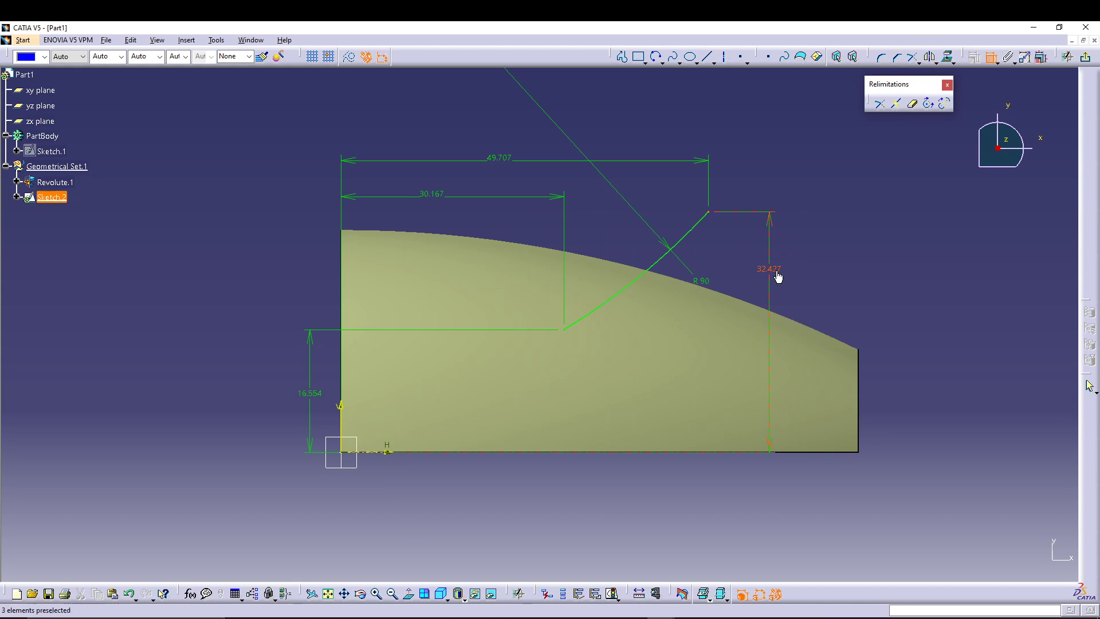
Set the upper endpoint's distance to 60 mm from the horizontal axis and 80 mm from the vertical axis
{"action": "double_click", "coordinate": [771, 270]}
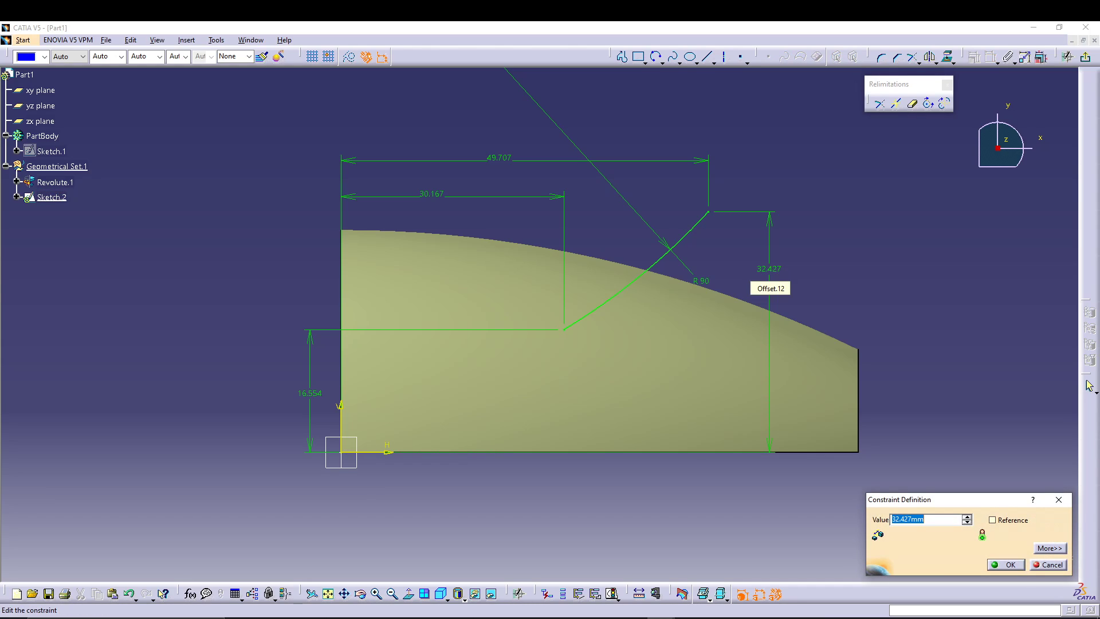
{"action": "type", "text": "60"}
{"action": "key", "text": "Return"}
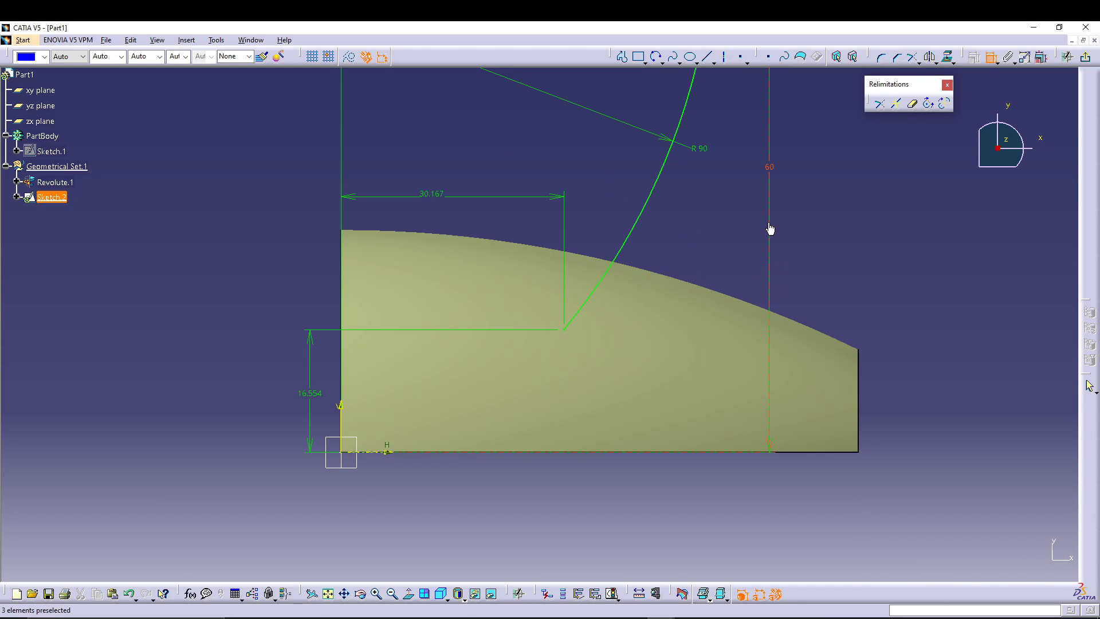
{"action": "middle_click_drag", "start_coordinate": [770, 229], "coordinate": [700, 273], "text": "ctrl"}
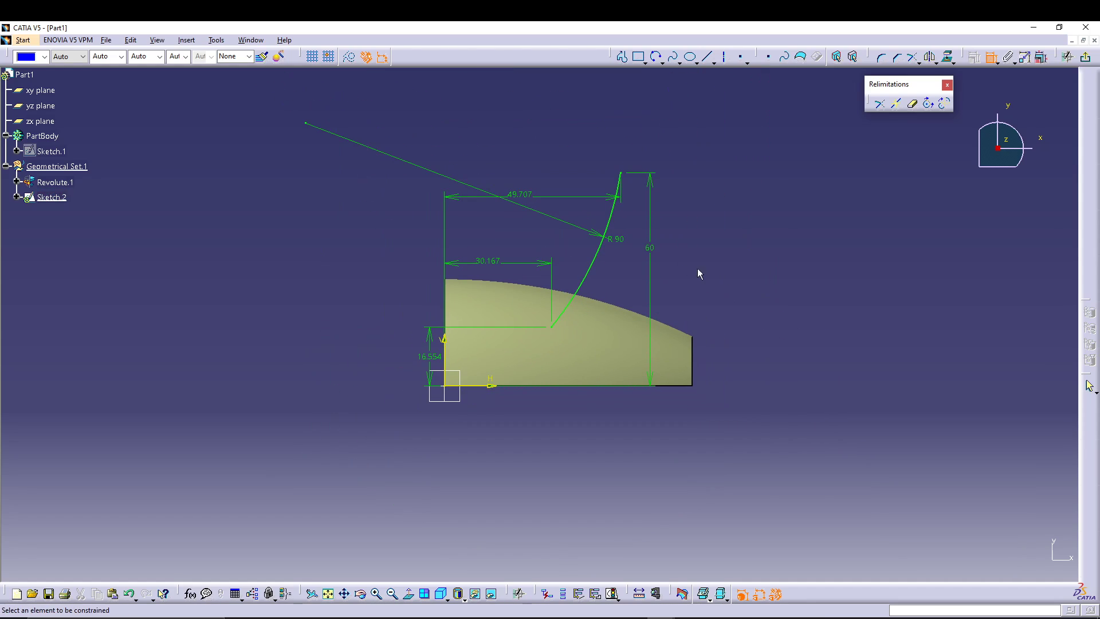
{"action": "double_click", "coordinate": [526, 199]}
{"action": "type", "text": "80"}
{"action": "key", "text": "Return"}
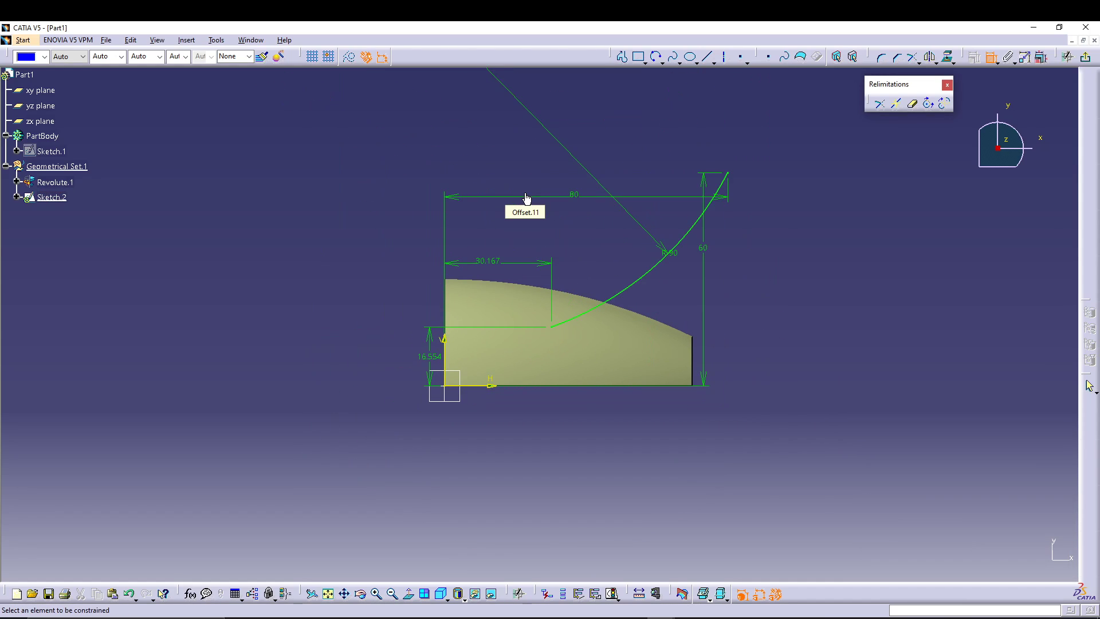
Set the lower endpoint's distance to 25 mm from the vertical axis and 15 mm from the horizontal axis, and exit the sketch
{"action": "double_click", "coordinate": [495, 267]}
{"action": "key", "text": "Return"}
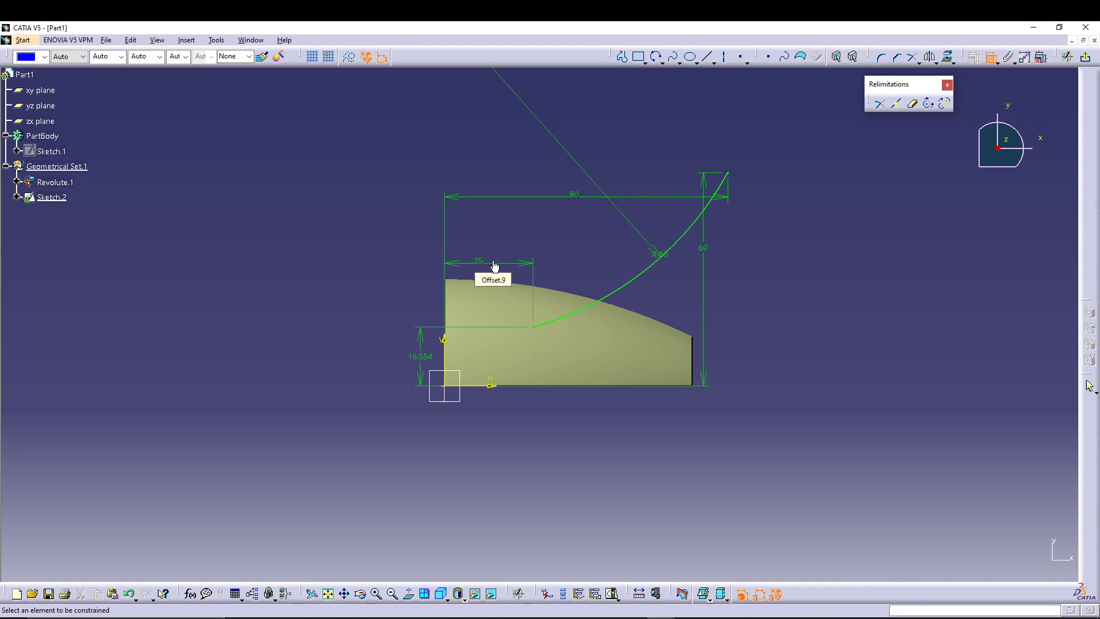
{"action": "double_click", "coordinate": [427, 361]}
{"action": "type", "text": "1"}
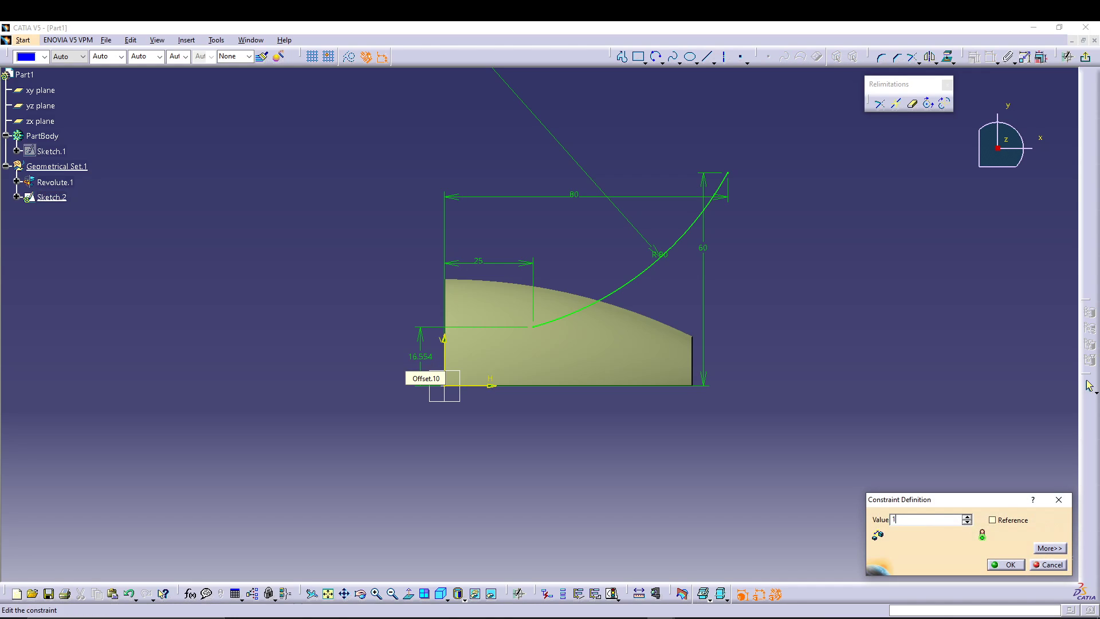
{"action": "type", "text": "5"}
{"action": "key", "text": "Return"}
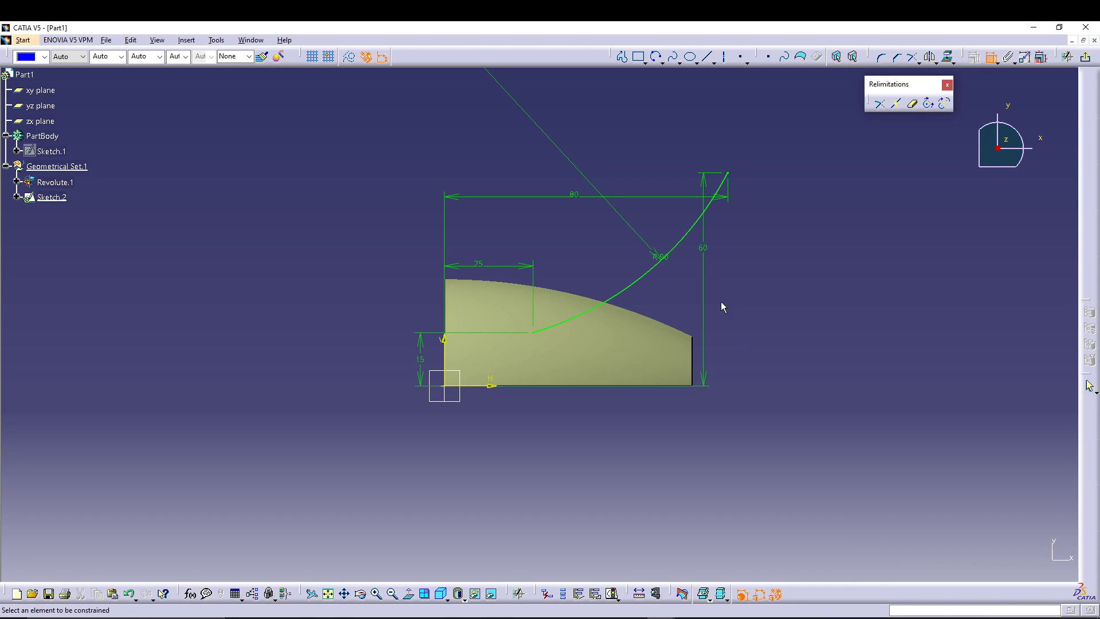
{"action": "left_click_drag", "start_coordinate": [659, 256], "coordinate": [686, 291]}
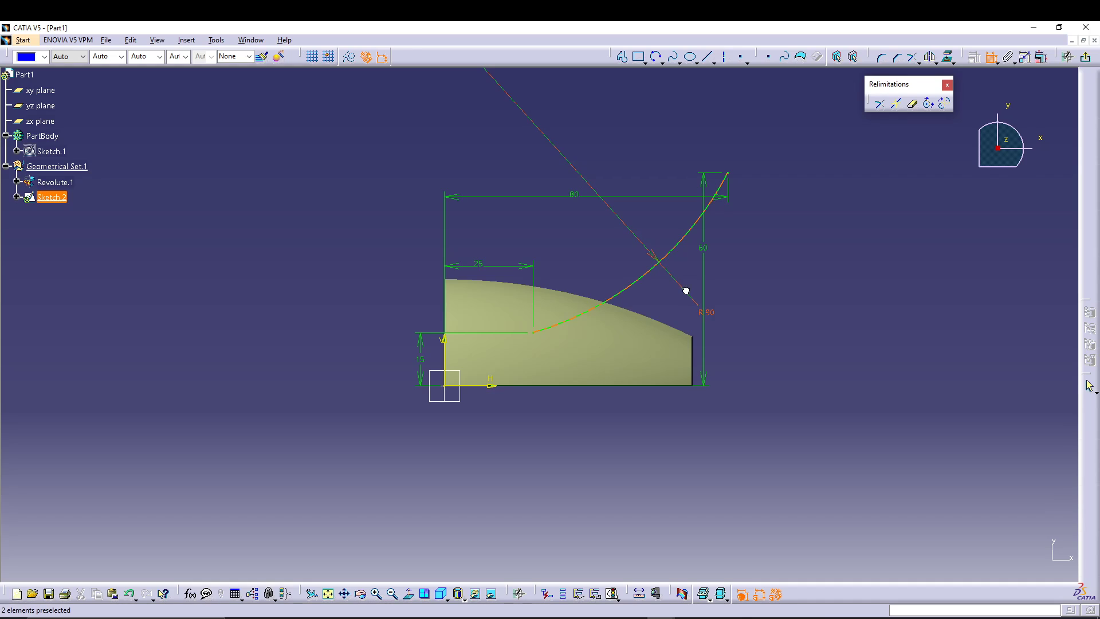
{"action": "left_click", "coordinate": [1085, 56]}
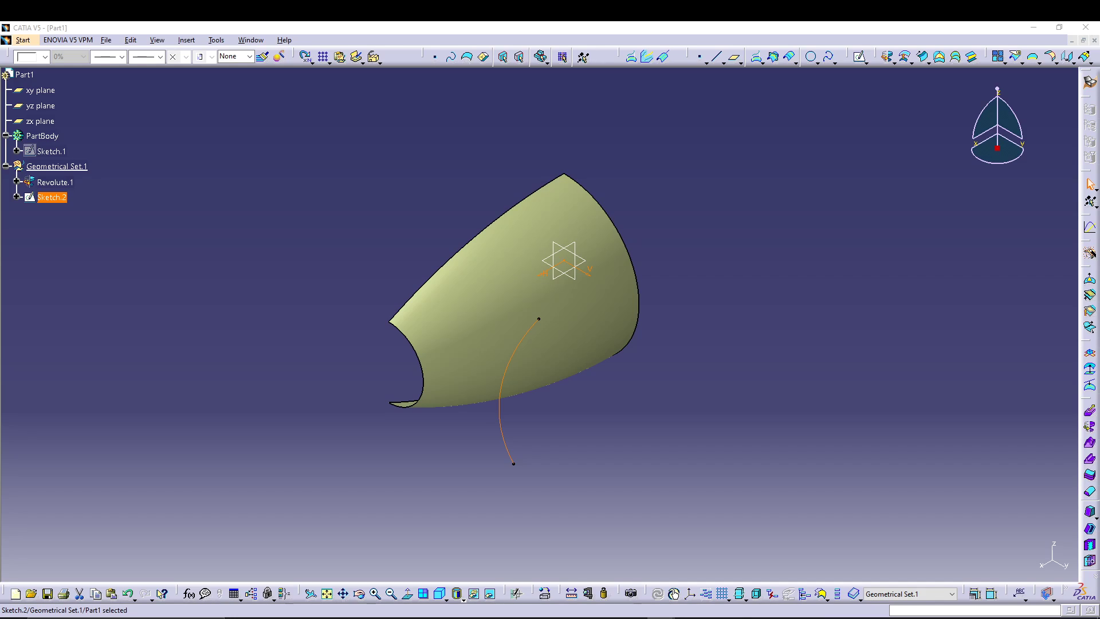
{"action": "left_click", "coordinate": [327, 420]}
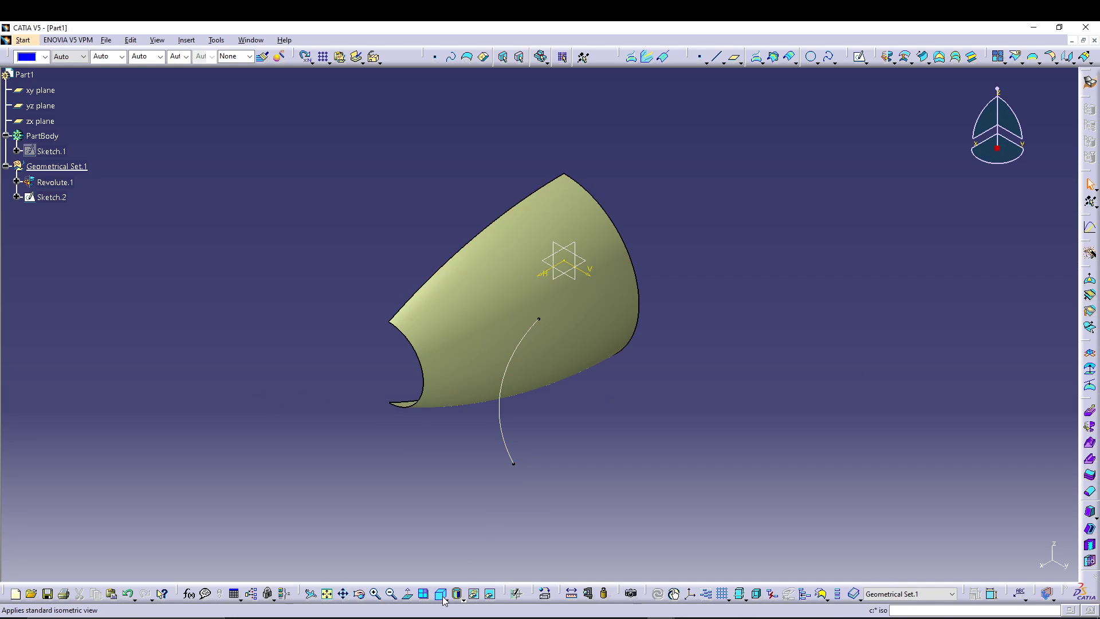
{"action": "middle_click_drag", "start_coordinate": [636, 484], "coordinate": [699, 282]}
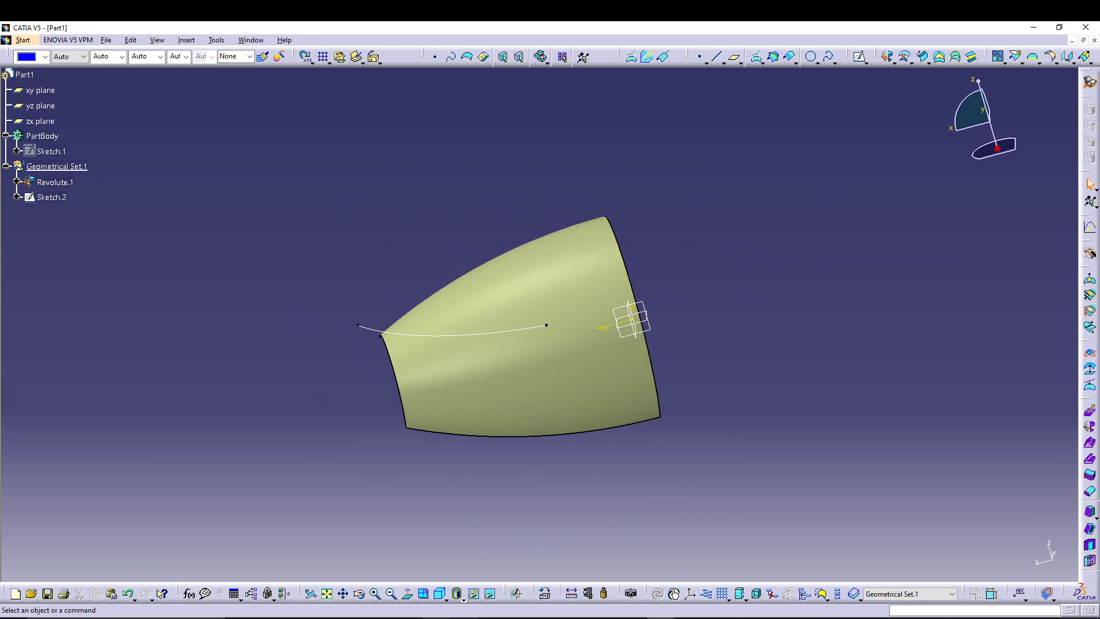
{"action": "left_click", "coordinate": [441, 593]}
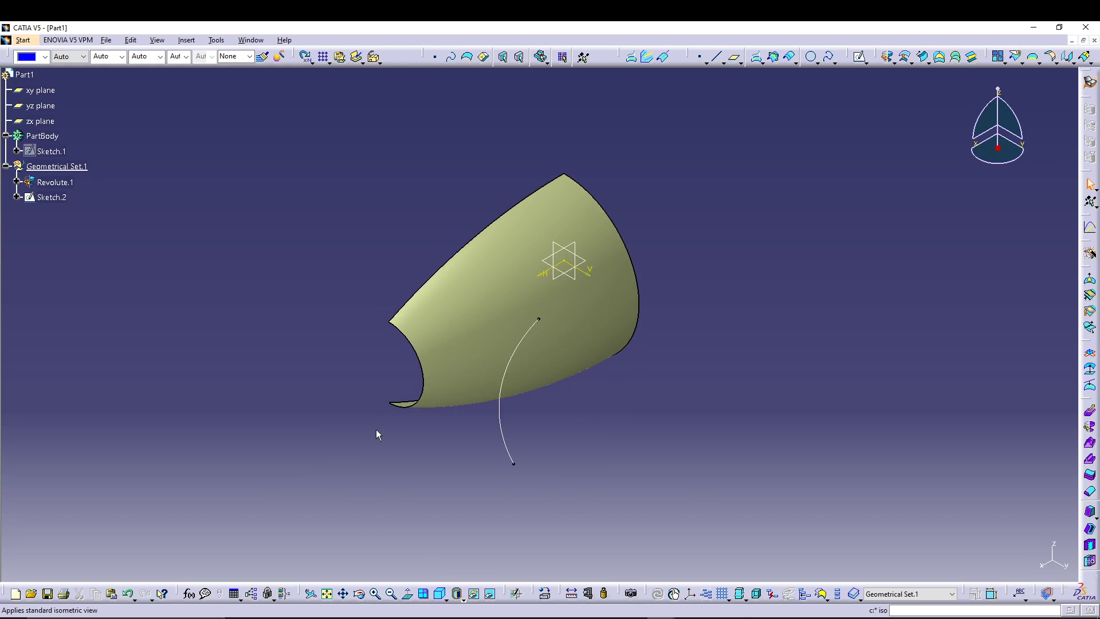
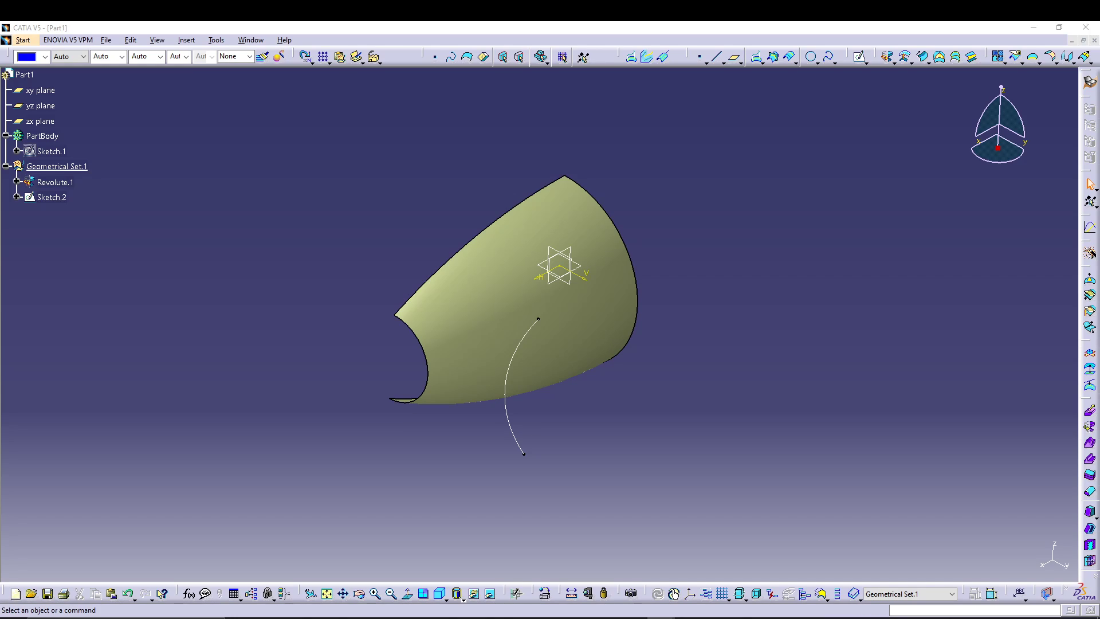
{"action": "key", "text": "Escape"}
Create a plane parallel to the yz plane through the second arc's endpoint farther from the origin, using the Parallel through point type
{"action": "left_click", "coordinate": [734, 57]}
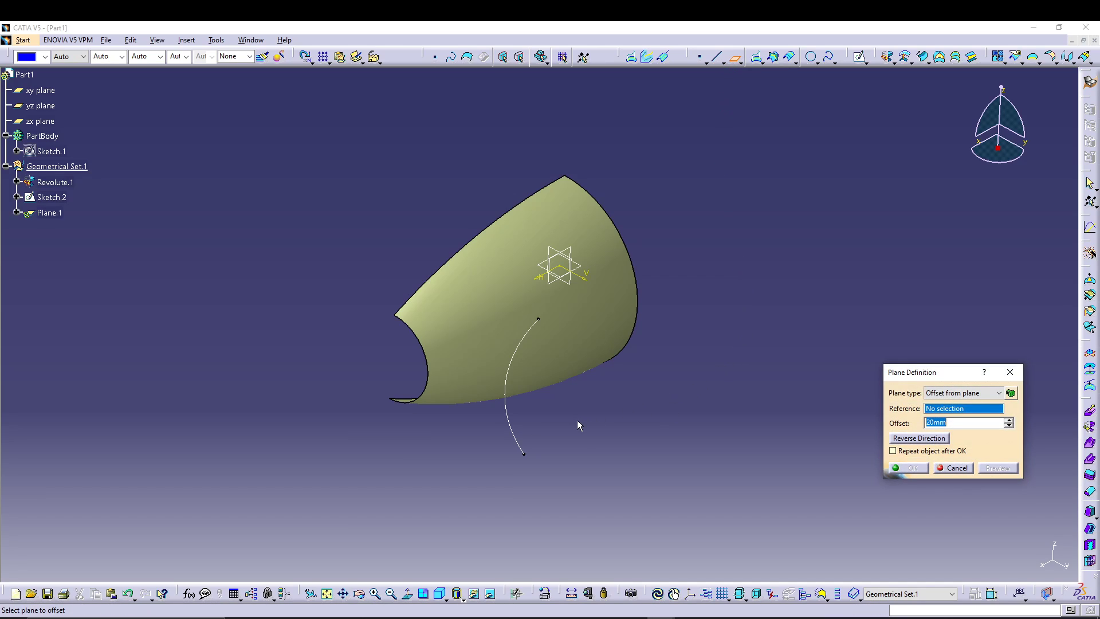
{"action": "left_click", "coordinate": [40, 105]}
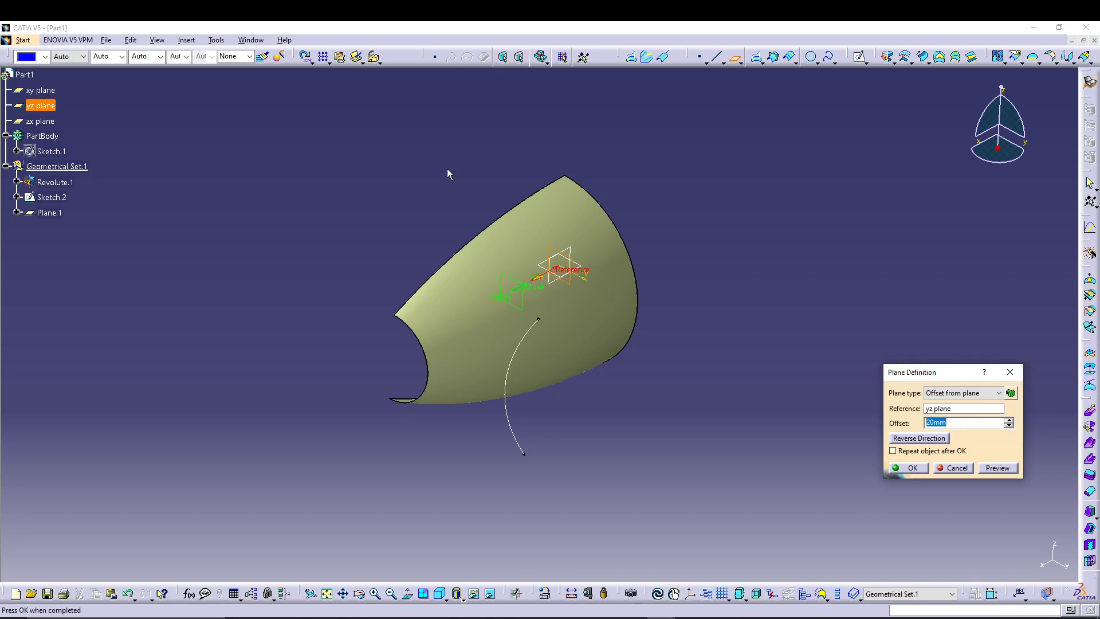
{"action": "left_click", "coordinate": [963, 393]}
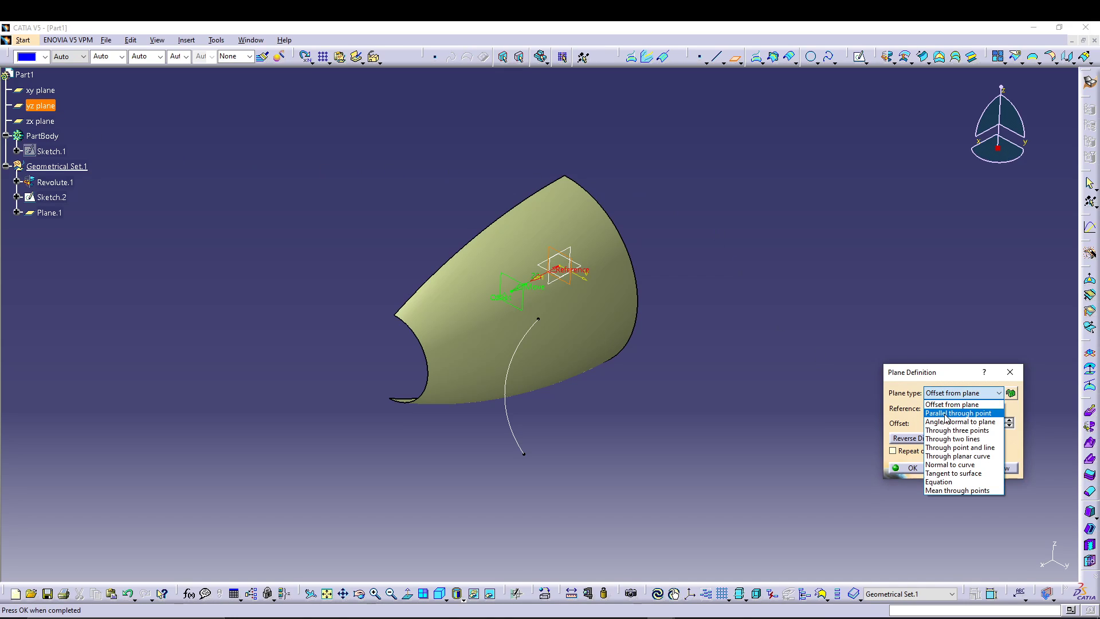
{"action": "left_click", "coordinate": [946, 413]}
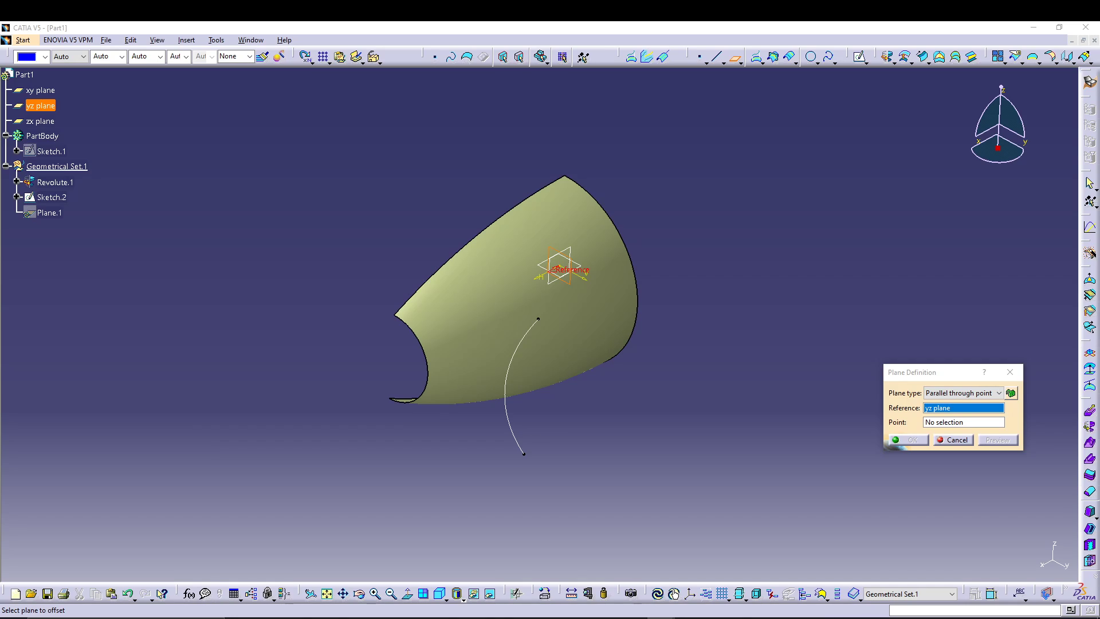
{"action": "left_click", "coordinate": [525, 455]}
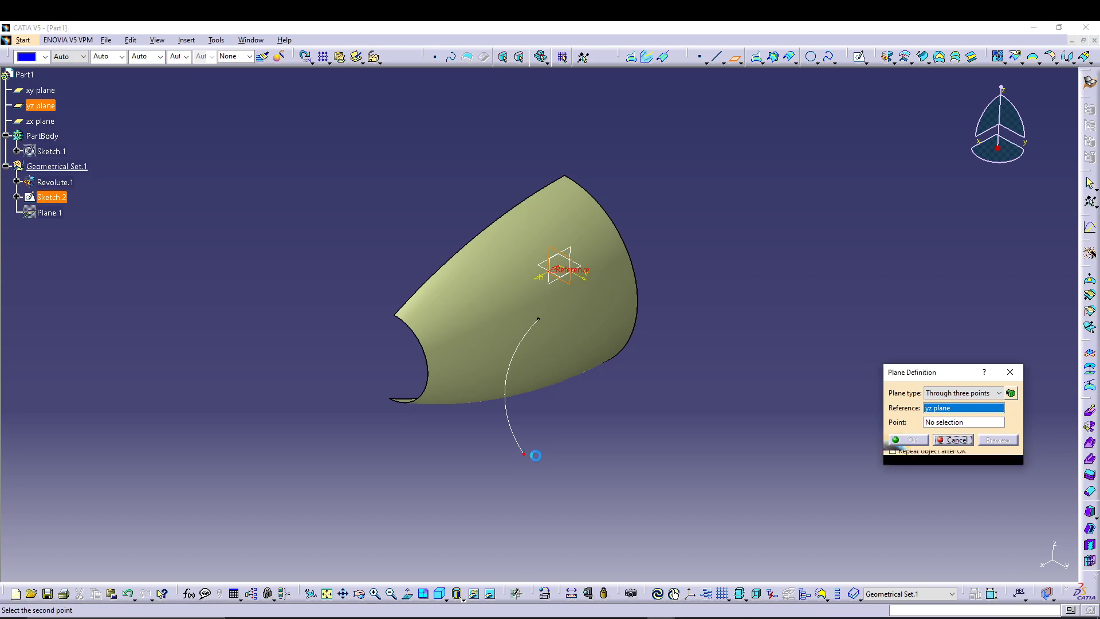
{"action": "left_click", "coordinate": [950, 394]}
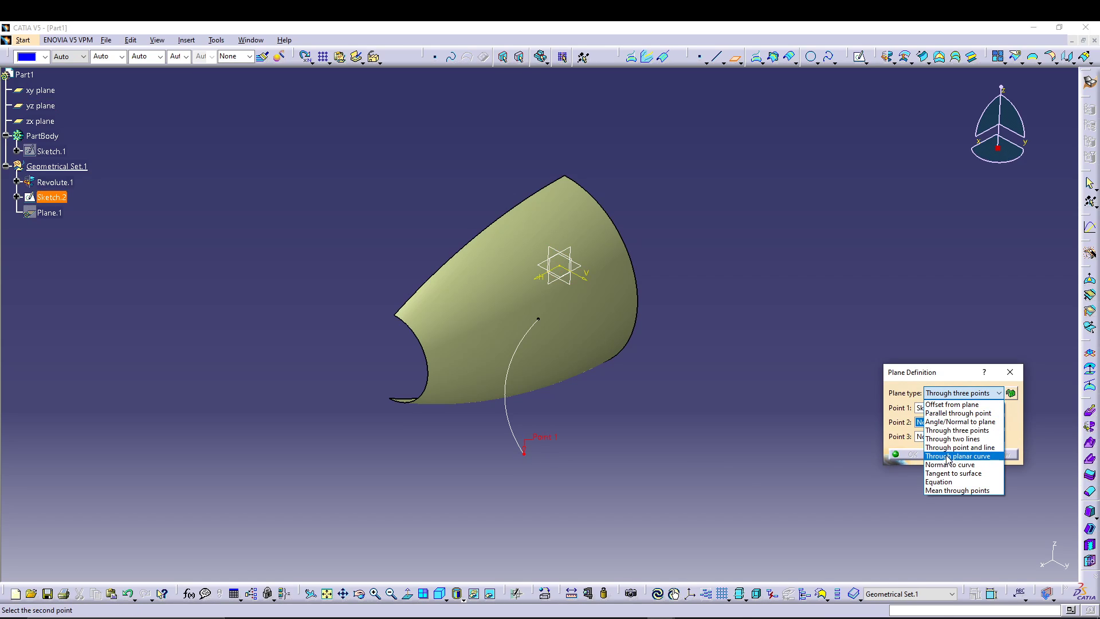
{"action": "left_click", "coordinate": [953, 422]}
{"action": "left_click", "coordinate": [947, 394]}
{"action": "left_click", "coordinate": [951, 410]}
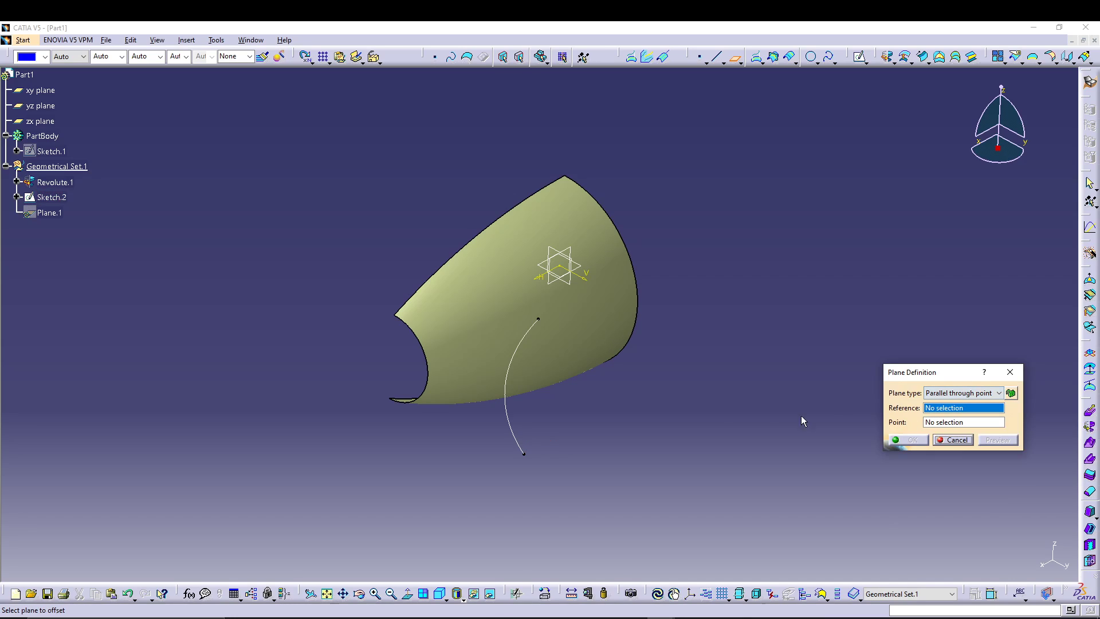
{"action": "left_click", "coordinate": [517, 377]}
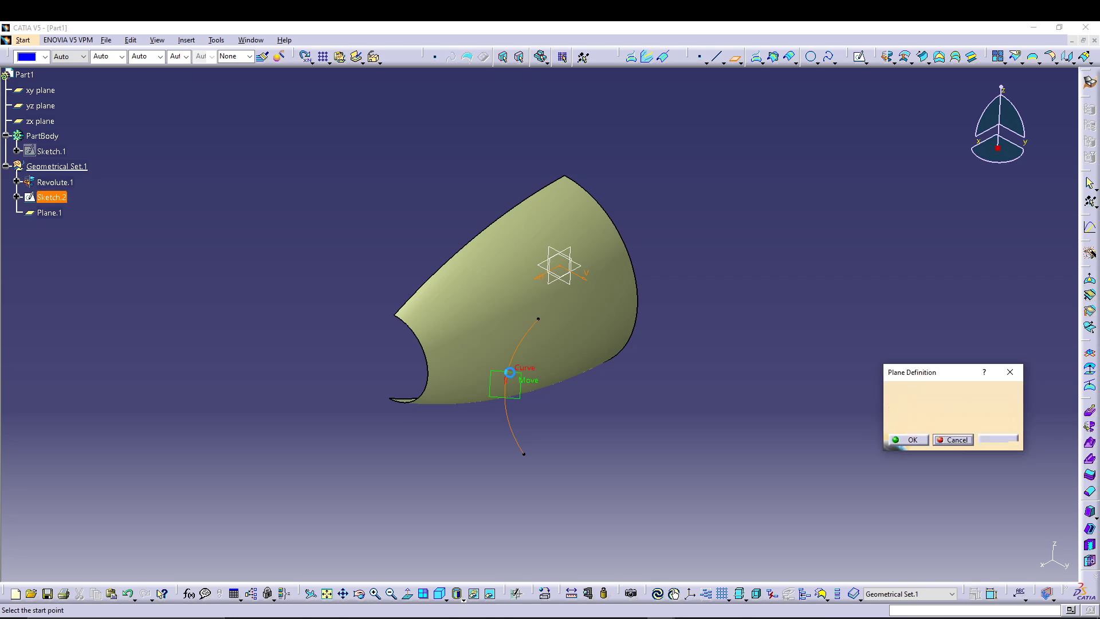
{"action": "left_click", "coordinate": [525, 455]}
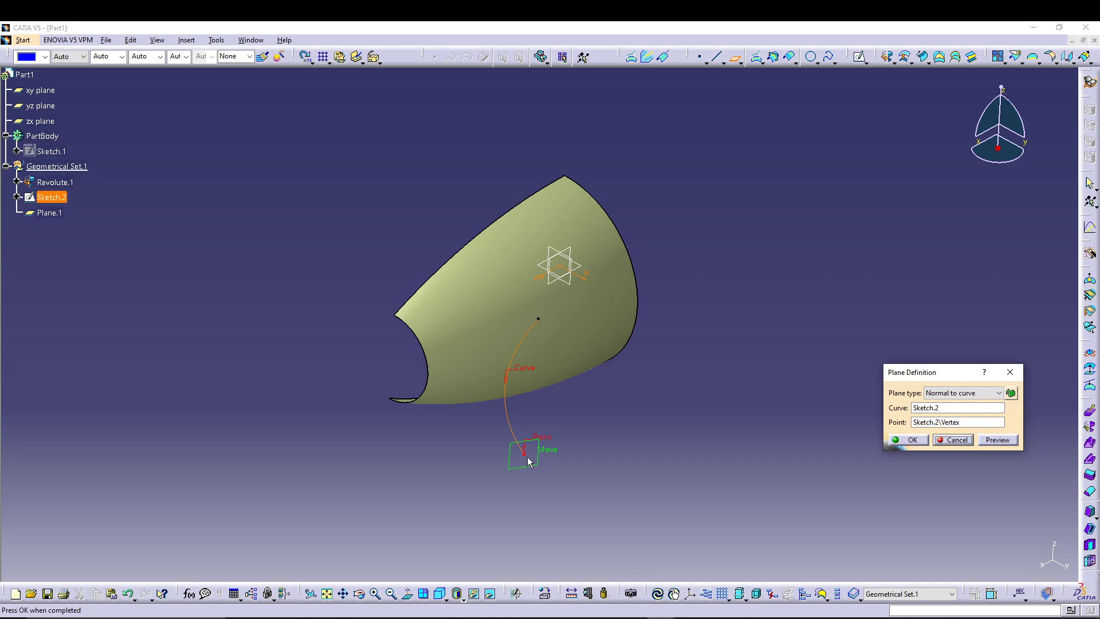
{"action": "left_click", "coordinate": [967, 402]}
{"action": "left_click", "coordinate": [951, 413]}
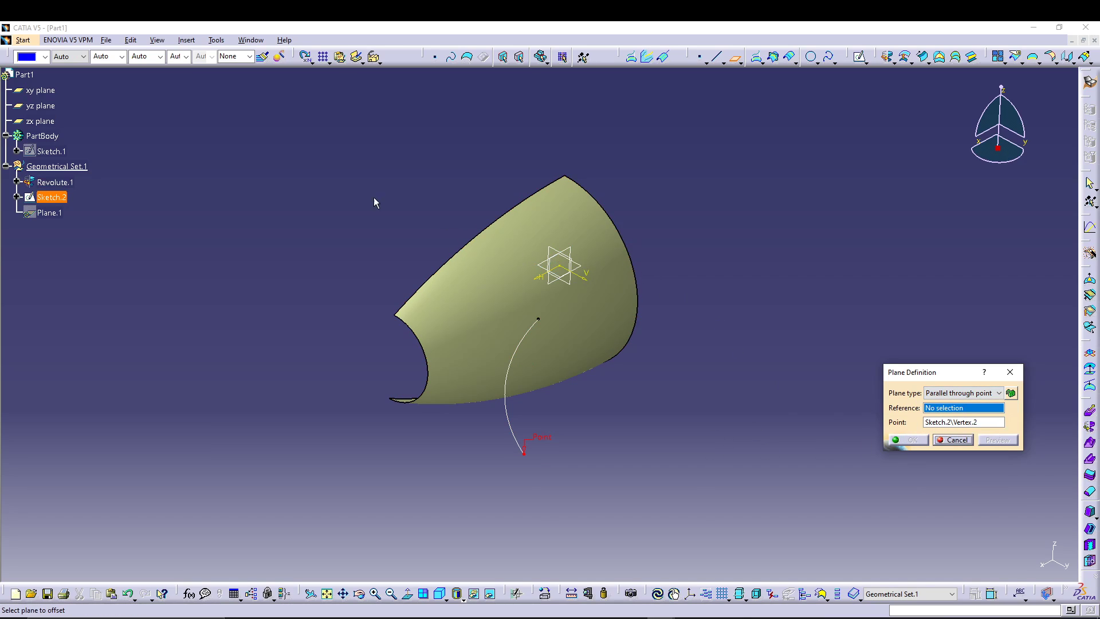
{"action": "left_click", "coordinate": [44, 107]}
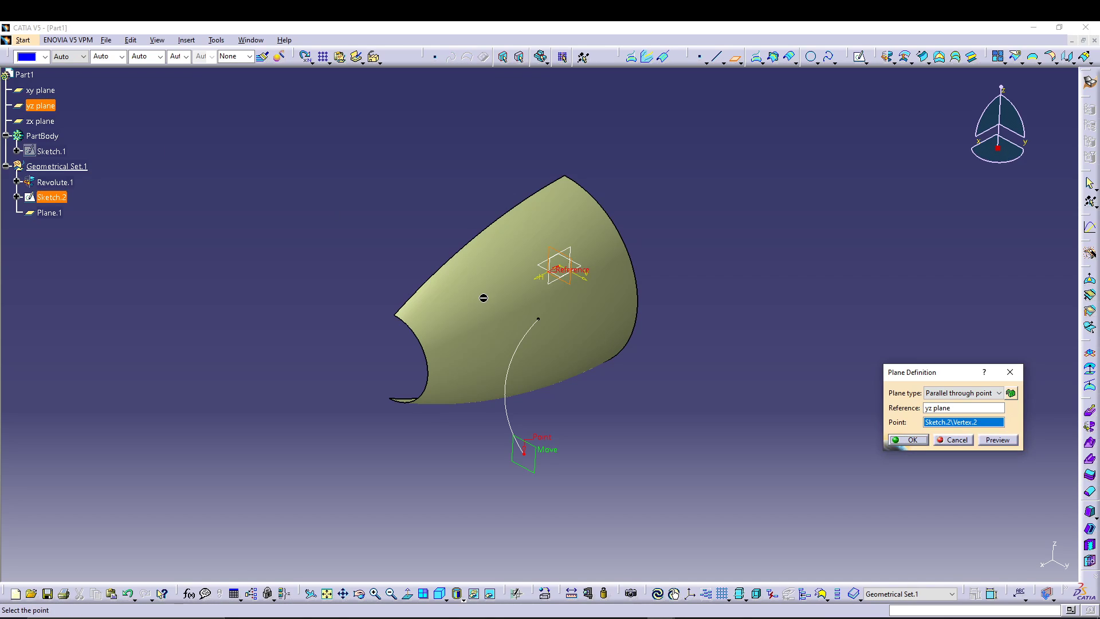
{"action": "left_click", "coordinate": [909, 440]}
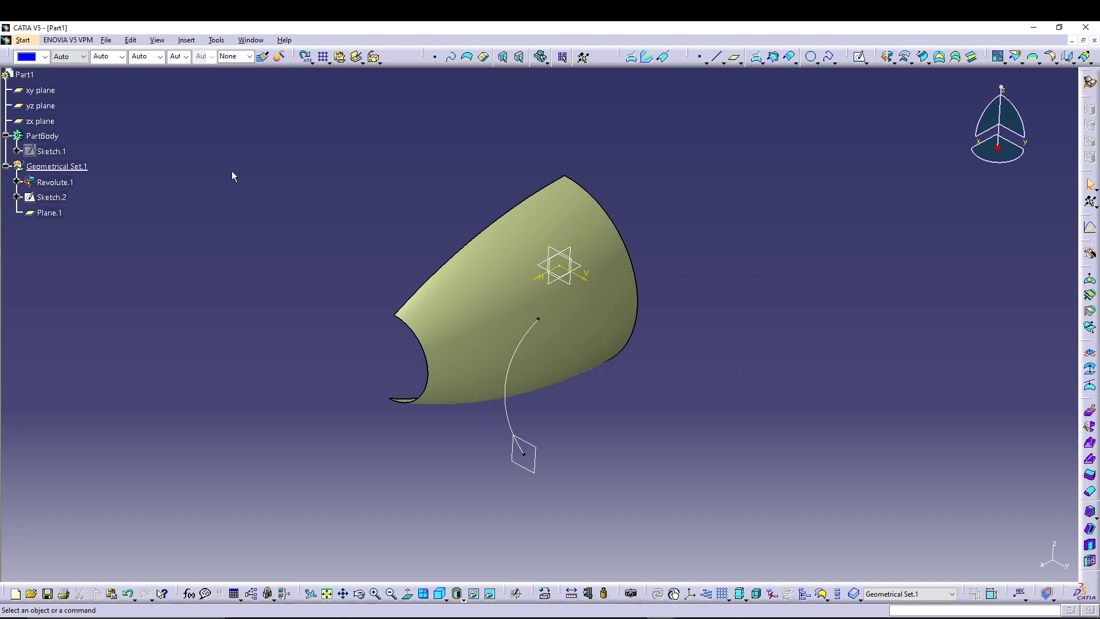
Create another plane parallel to the yz plane through the second arc's endpoint nearer the origin
{"action": "left_click", "coordinate": [734, 57]}
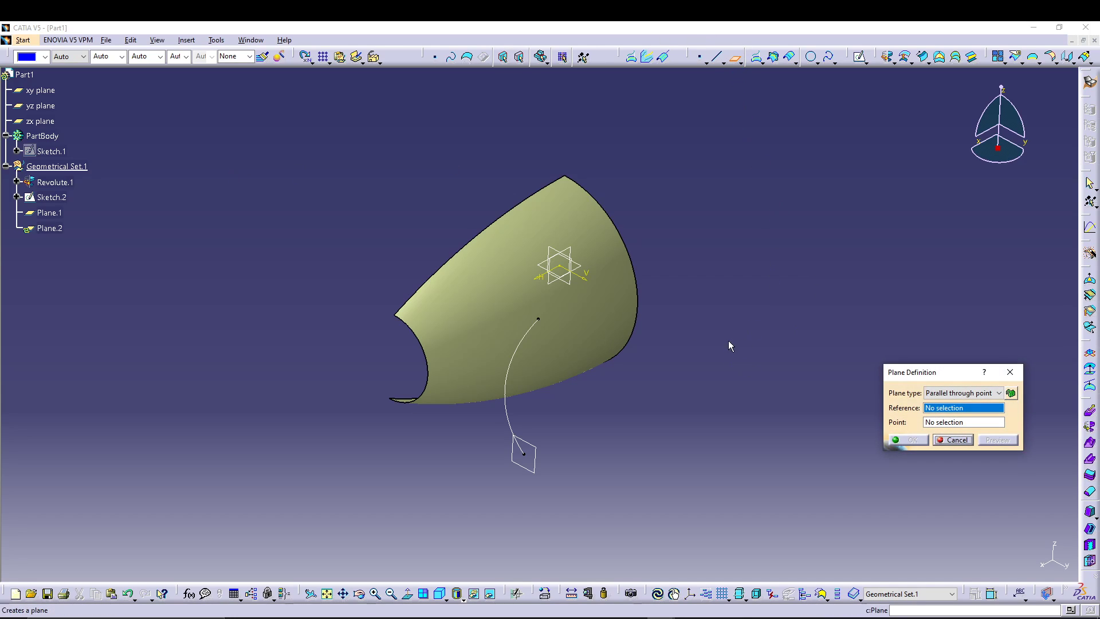
{"action": "left_click", "coordinate": [41, 106]}
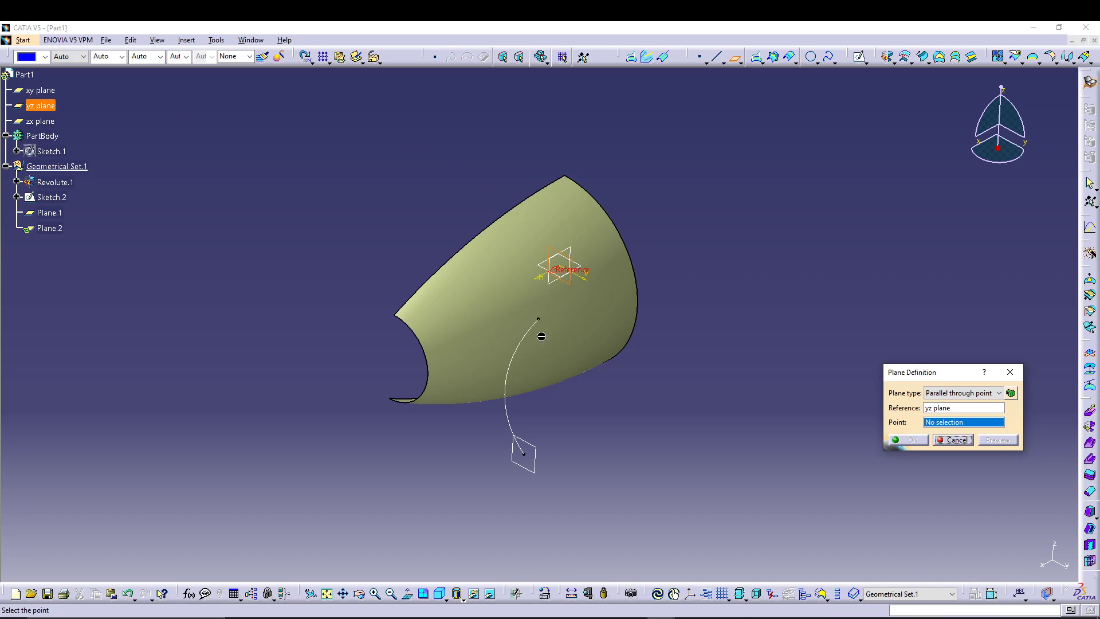
{"action": "left_click", "coordinate": [541, 316]}
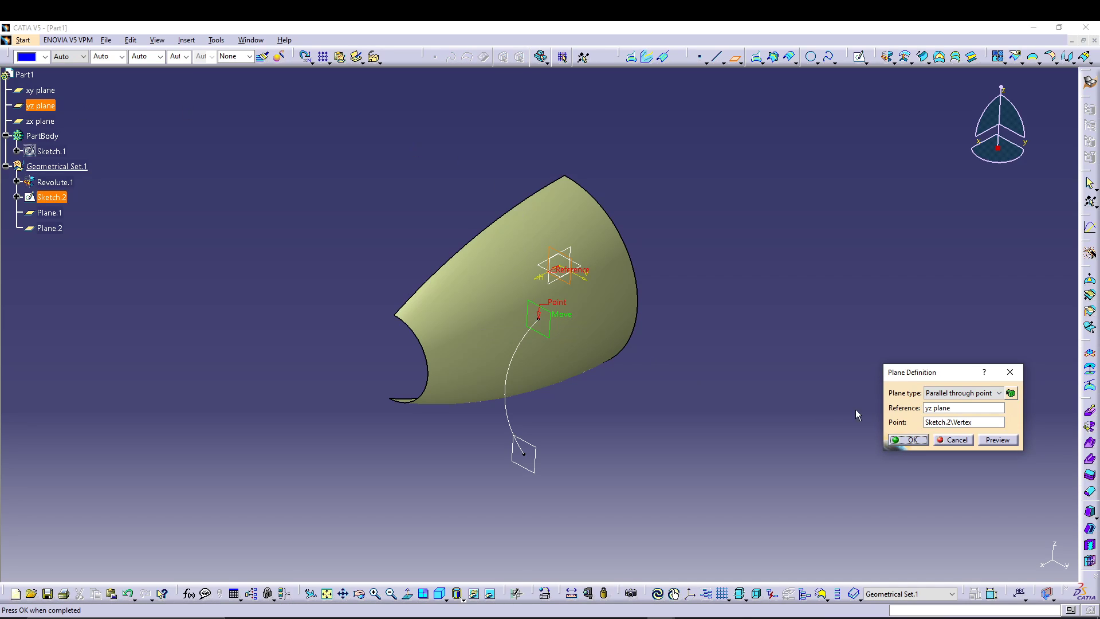
{"action": "left_click", "coordinate": [911, 440]}
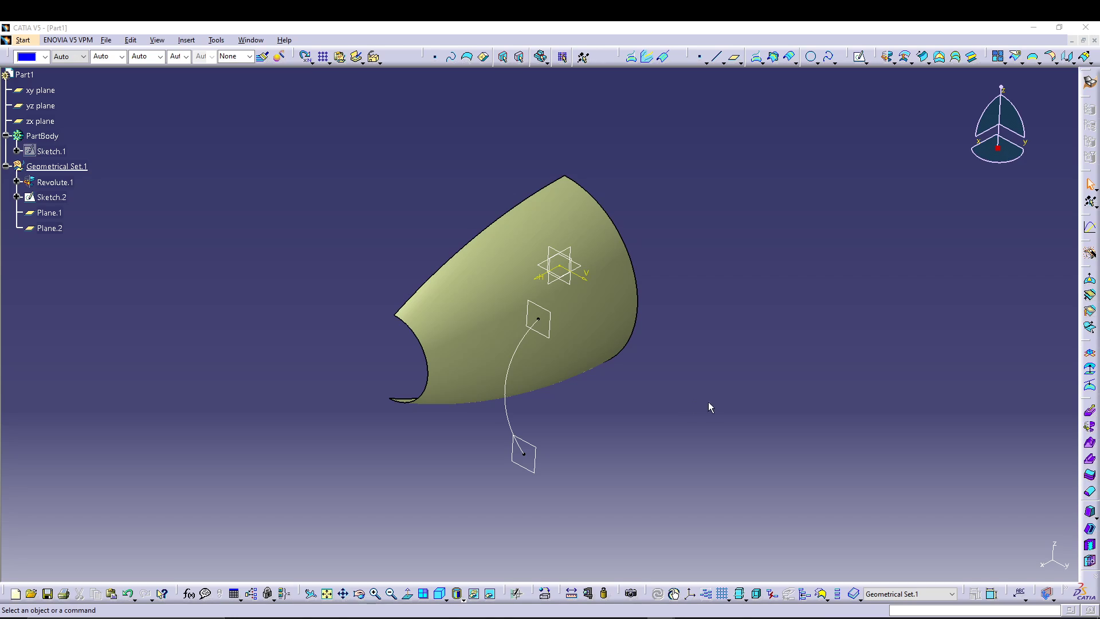
On the plane at the arc's far endpoint, sketch an origin-centred ellipse with a horizontal major radius of about 74 mm
{"action": "left_click", "coordinate": [542, 469]}
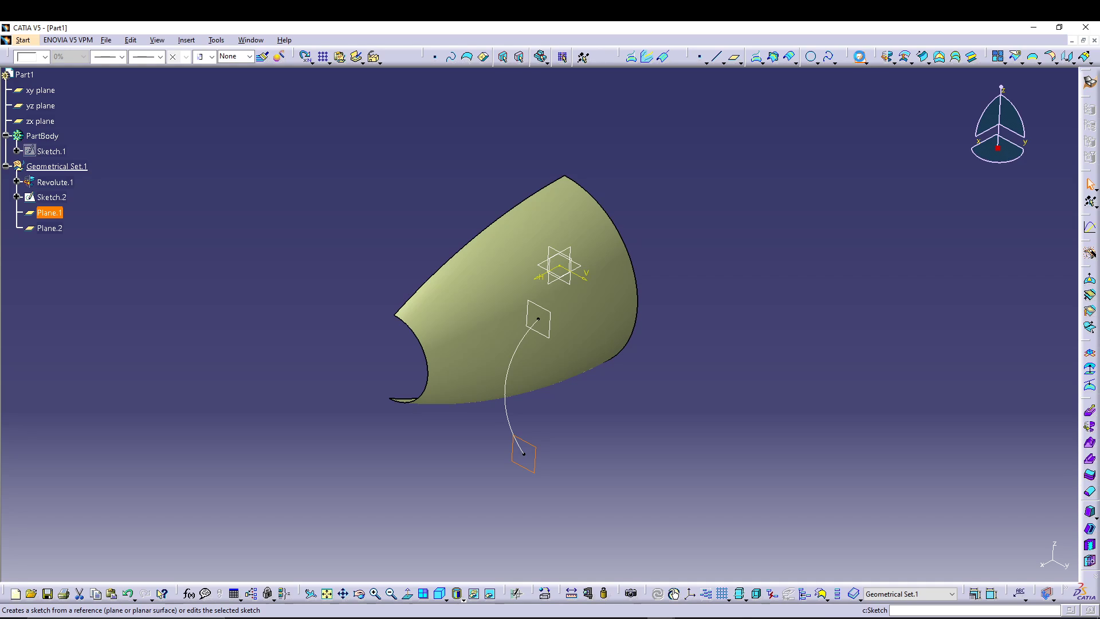
{"action": "left_click", "coordinate": [856, 58]}
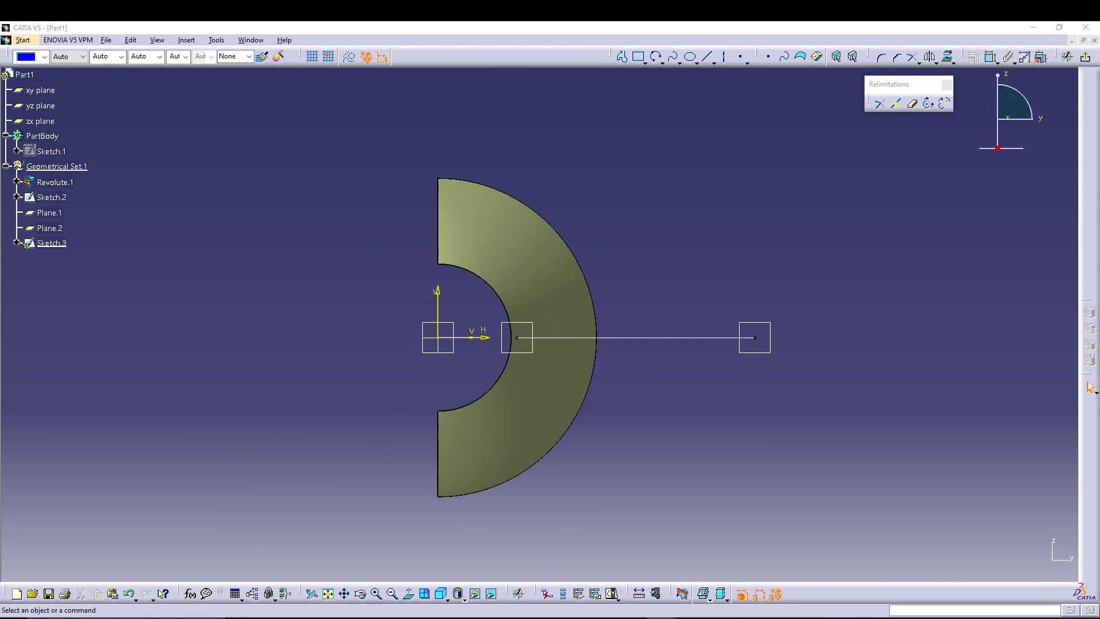
{"action": "left_click", "coordinate": [688, 59]}
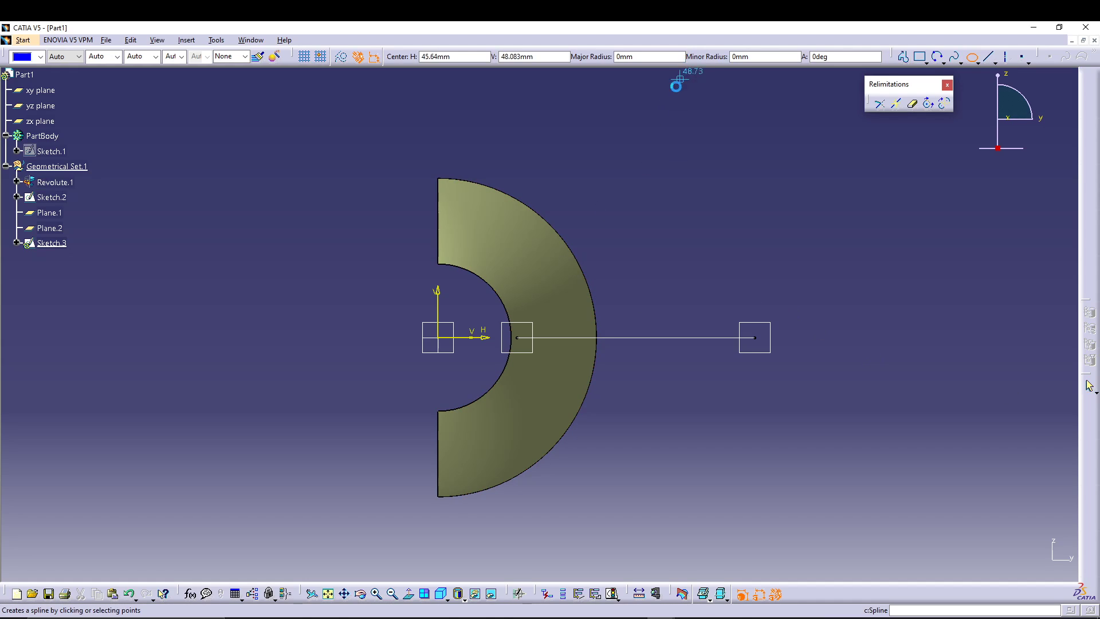
{"action": "left_click", "coordinate": [438, 339]}
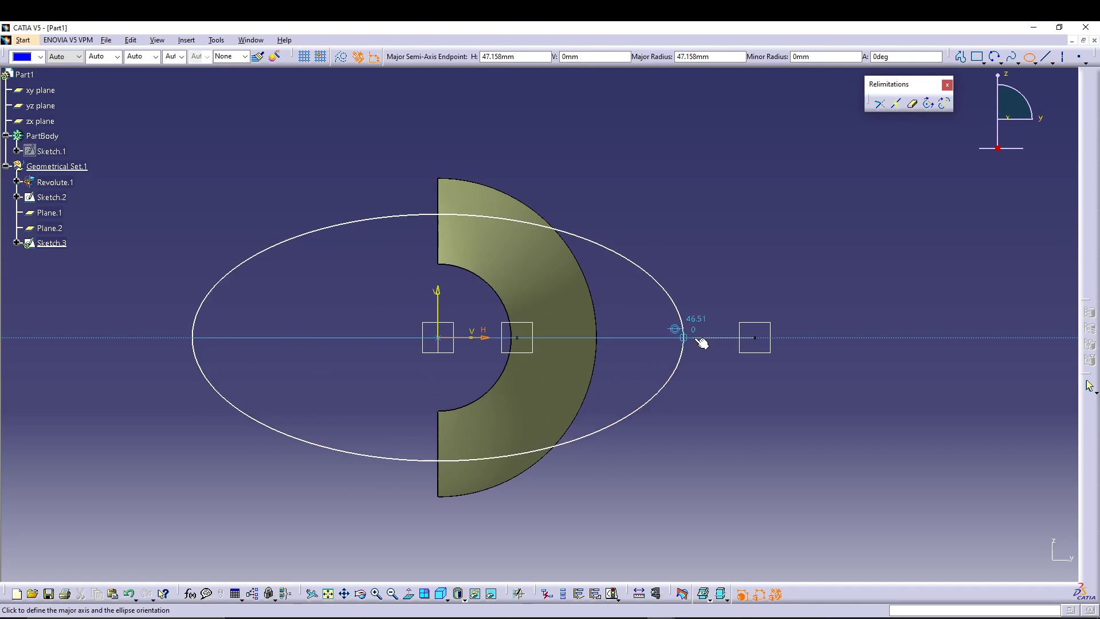
{"action": "left_click", "coordinate": [830, 341]}
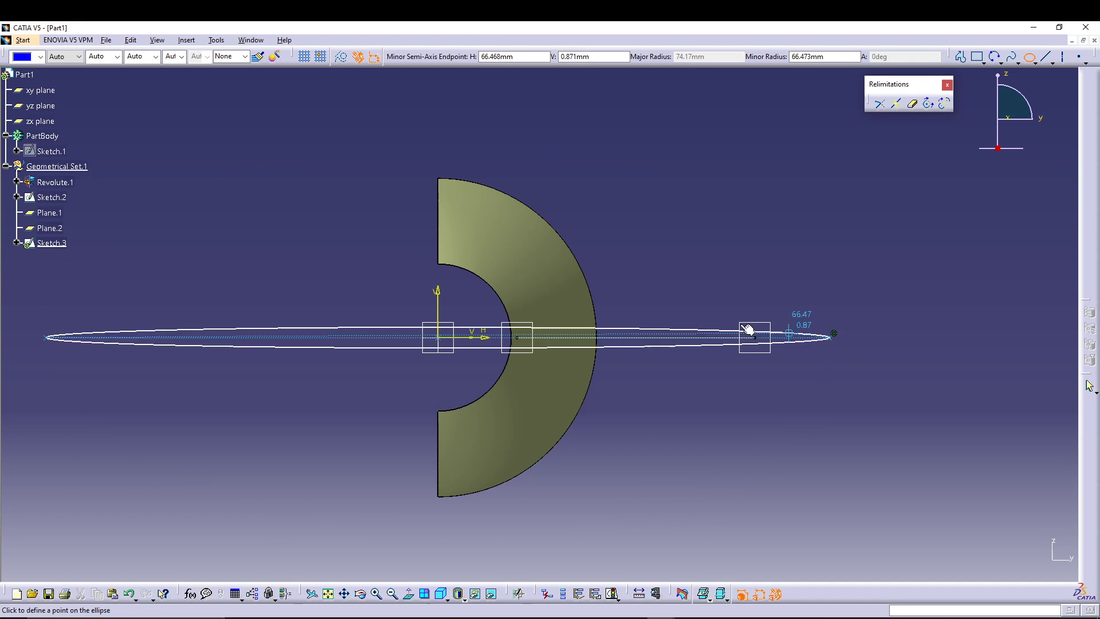
{"action": "left_click", "coordinate": [442, 155]}
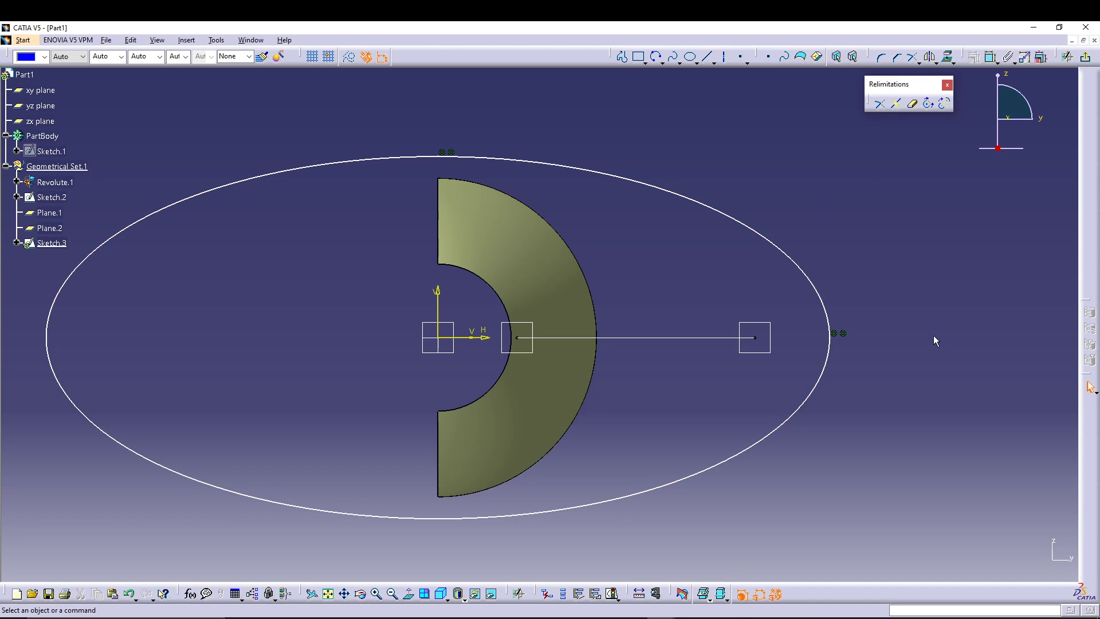
Constrain the ellipse to be coincident with the arc's far endpoint
{"action": "left_click", "coordinate": [830, 340]}
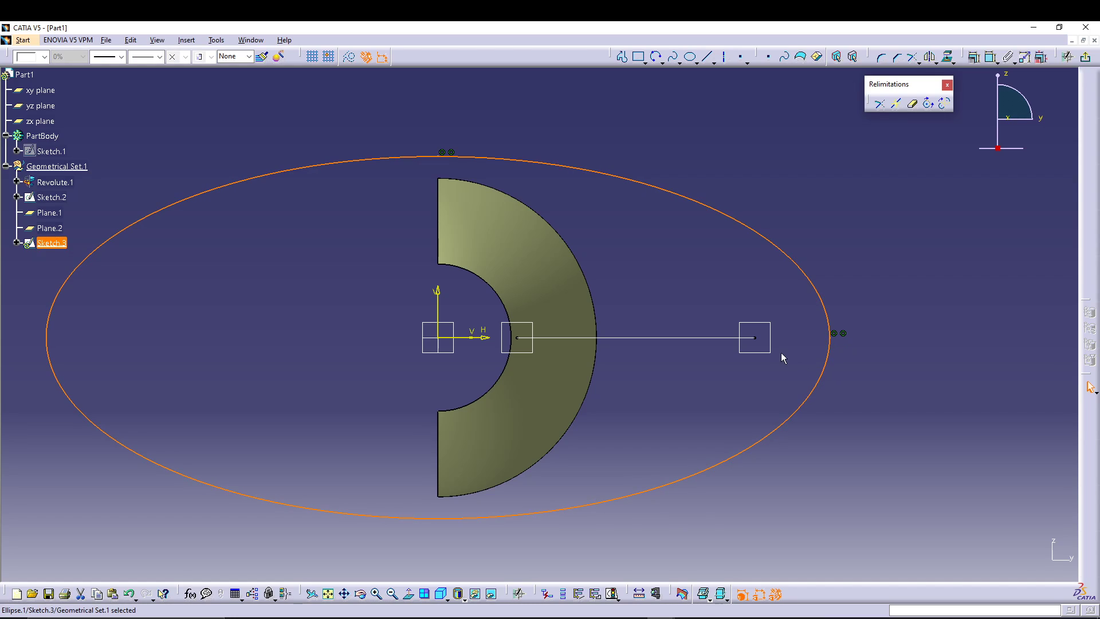
{"action": "left_click", "coordinate": [755, 339], "text": "ctrl"}
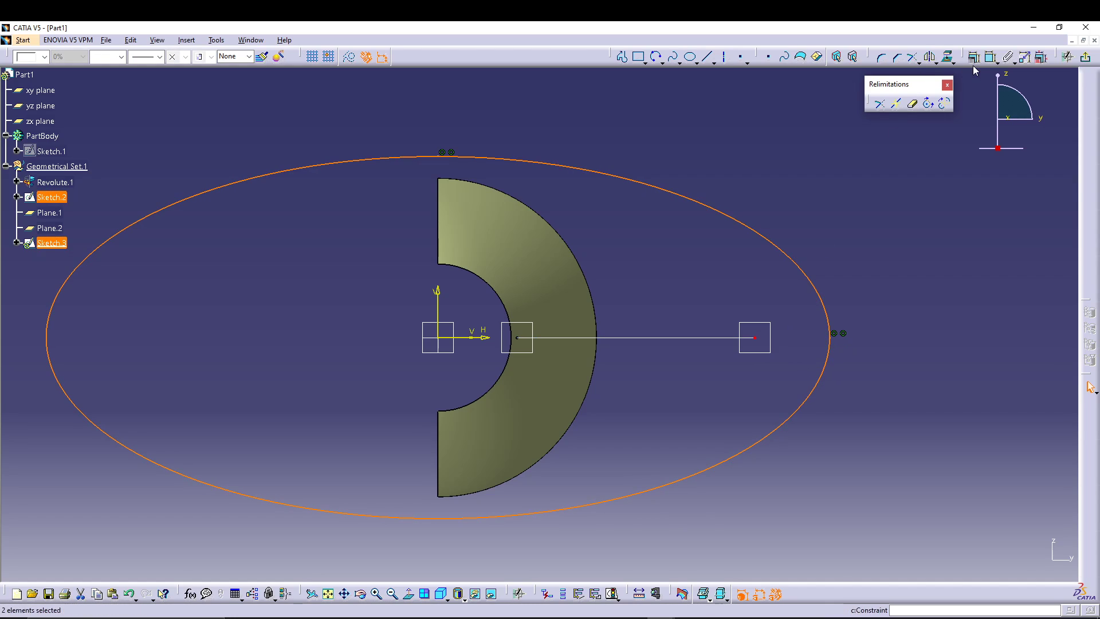
{"action": "left_click", "coordinate": [991, 57]}
{"action": "right_click", "coordinate": [855, 146]}
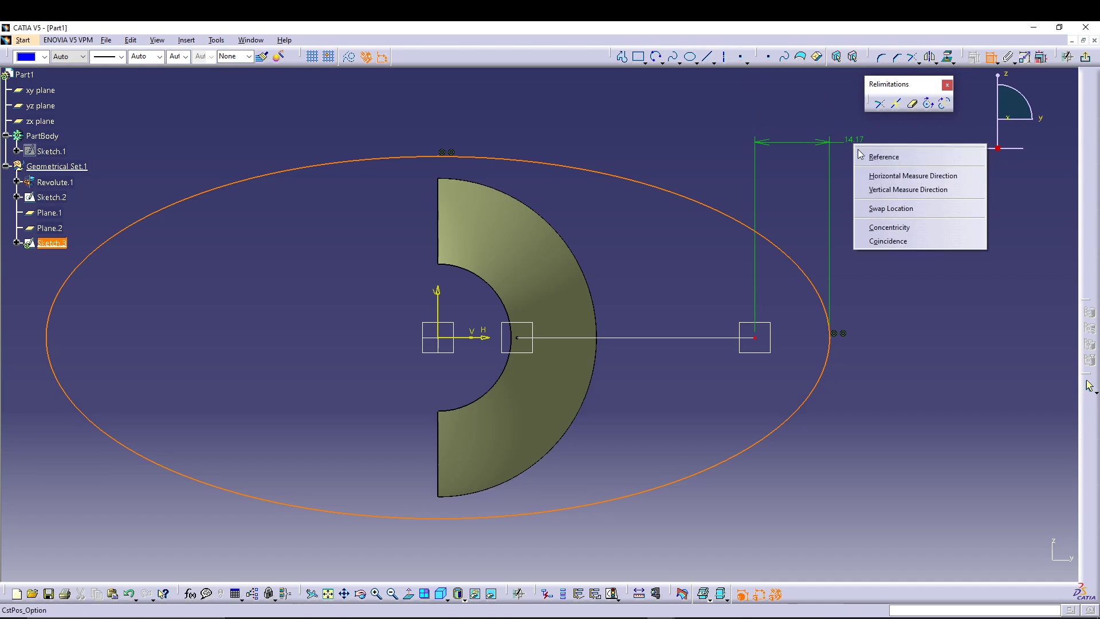
{"action": "left_click", "coordinate": [888, 240]}
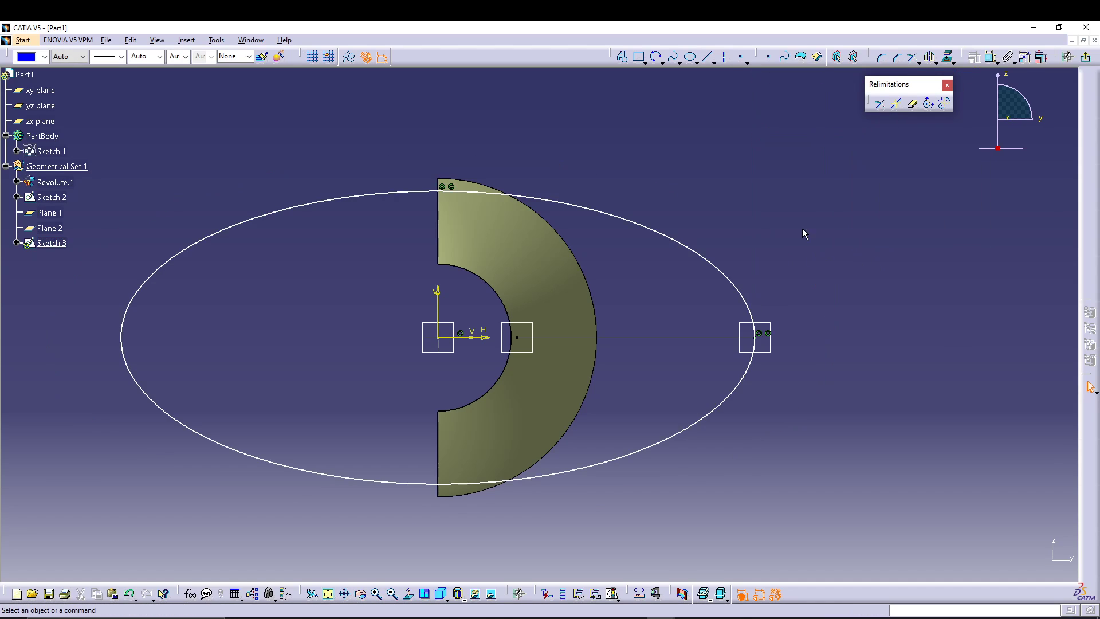
Dimension the ellipse's major axis, placing the dimension below the ellipse
{"action": "left_click", "coordinate": [992, 57]}
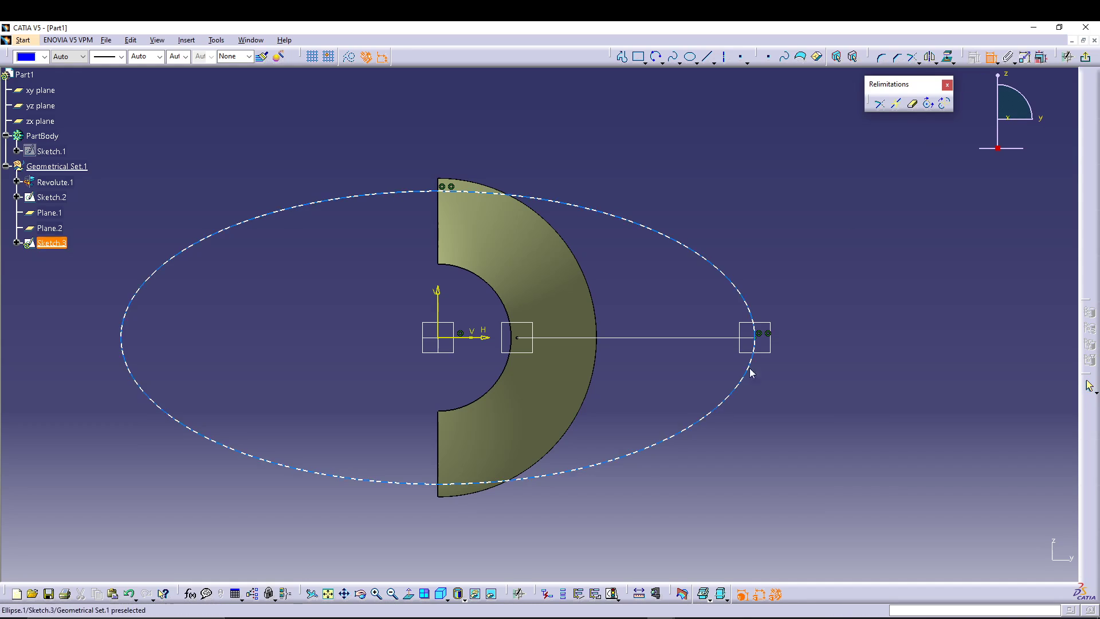
{"action": "left_click", "coordinate": [702, 425]}
{"action": "left_click", "coordinate": [530, 535]}
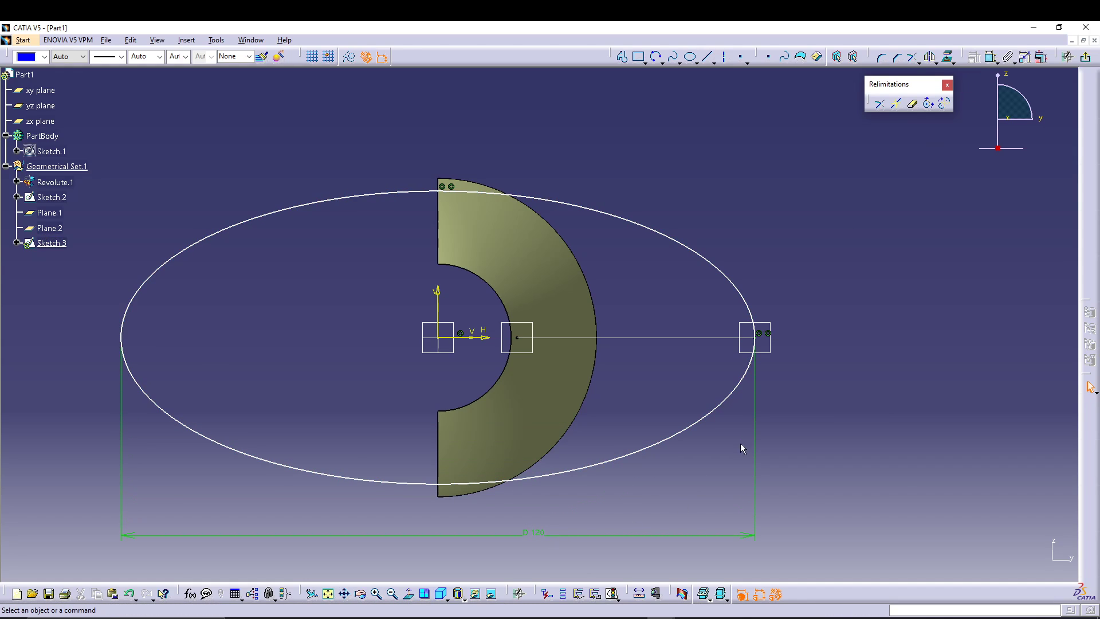
Dimension the ellipse's minor axis, set its diameter to 30 mm, and exit the sketch
{"action": "left_click", "coordinate": [991, 57]}
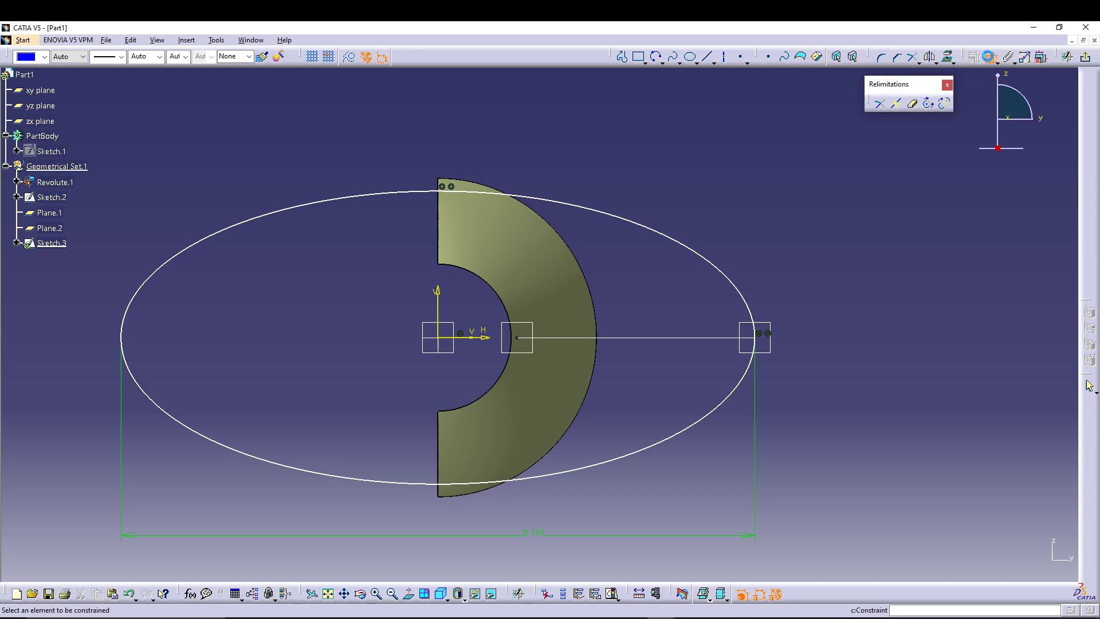
{"action": "left_click", "coordinate": [658, 445]}
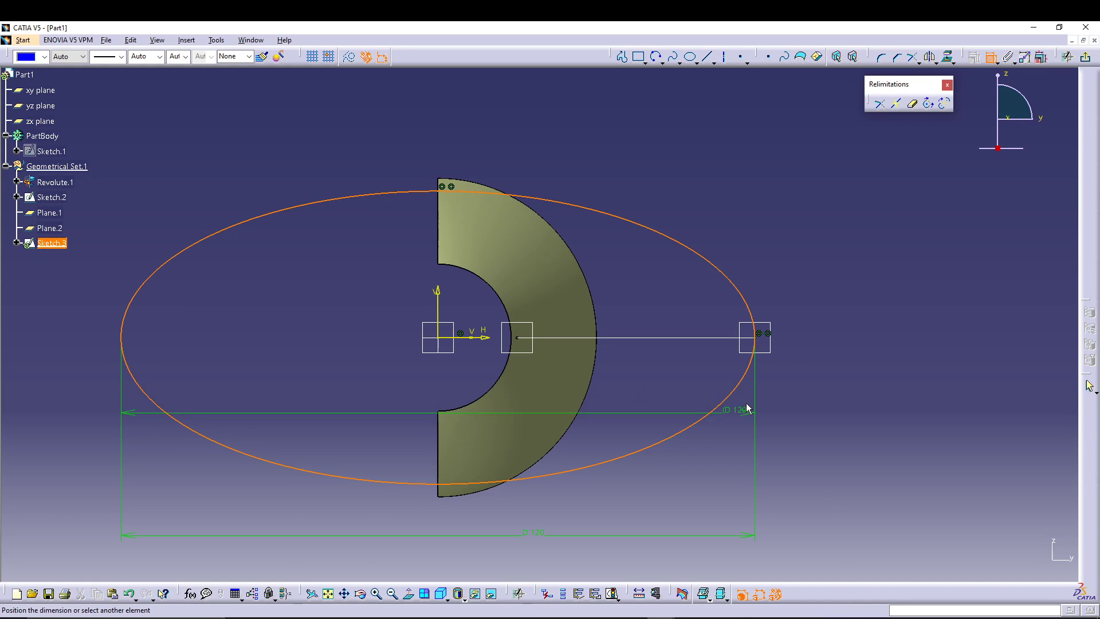
{"action": "right_click", "coordinate": [837, 329]}
{"action": "left_click", "coordinate": [871, 358]}
{"action": "left_click", "coordinate": [828, 307]}
{"action": "double_click", "coordinate": [827, 308]}
{"action": "type", "text": "30"}
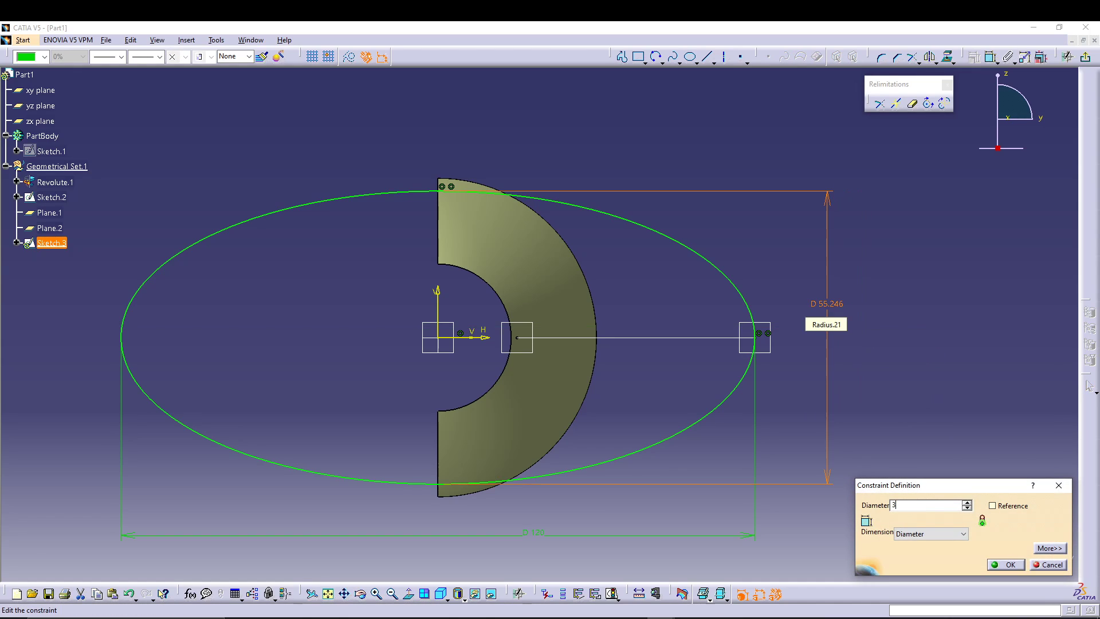
{"action": "key", "text": "Return"}
{"action": "left_click", "coordinate": [894, 317]}
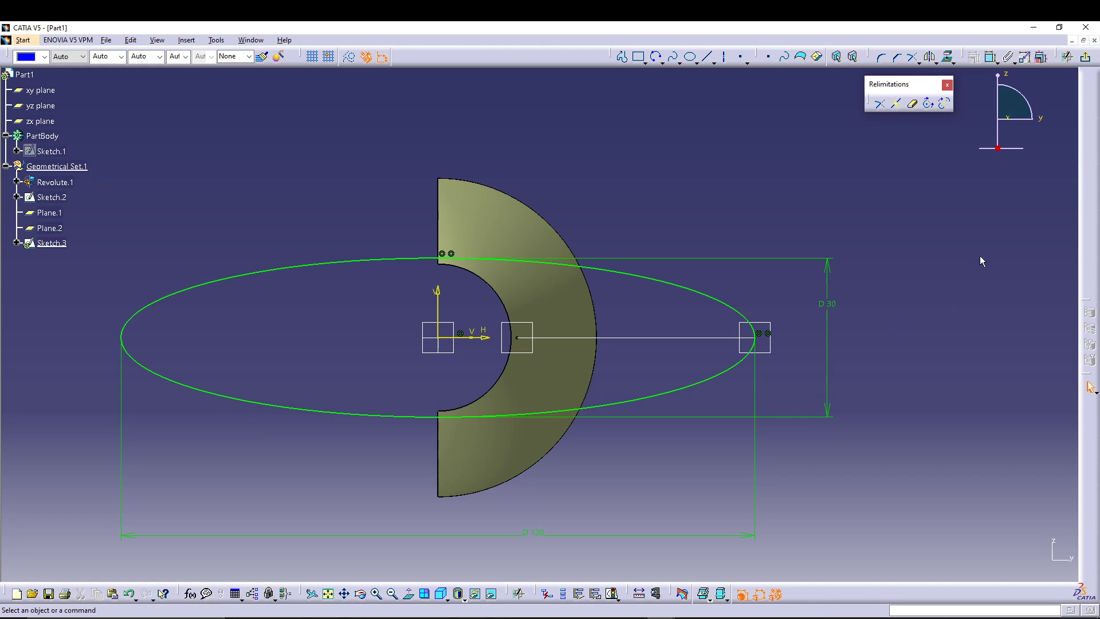
{"action": "left_click", "coordinate": [1090, 388]}
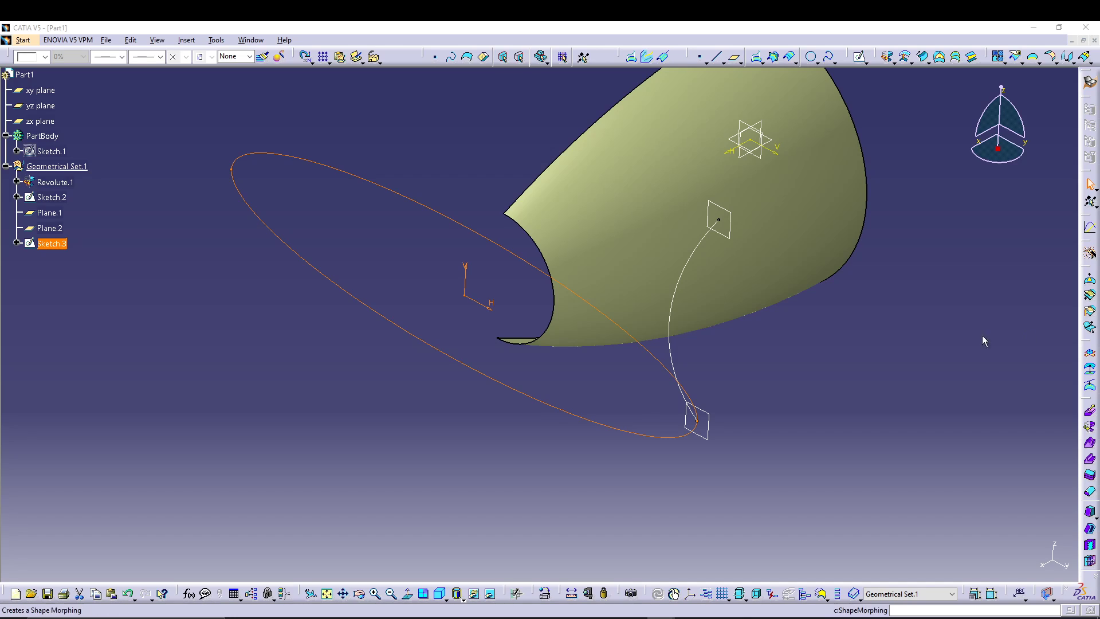
On the plane at the arc's endpoint nearer the origin, sketch an origin-centred ellipse with a horizontal major radius of about 10 mm
{"action": "left_click", "coordinate": [54, 229]}
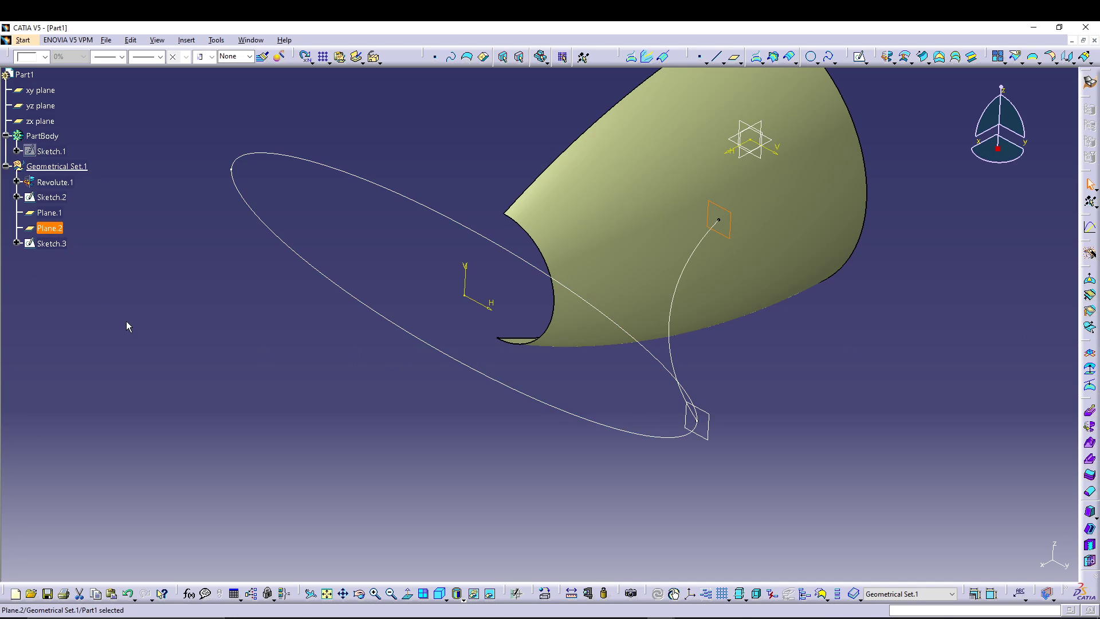
{"action": "left_click", "coordinate": [859, 56]}
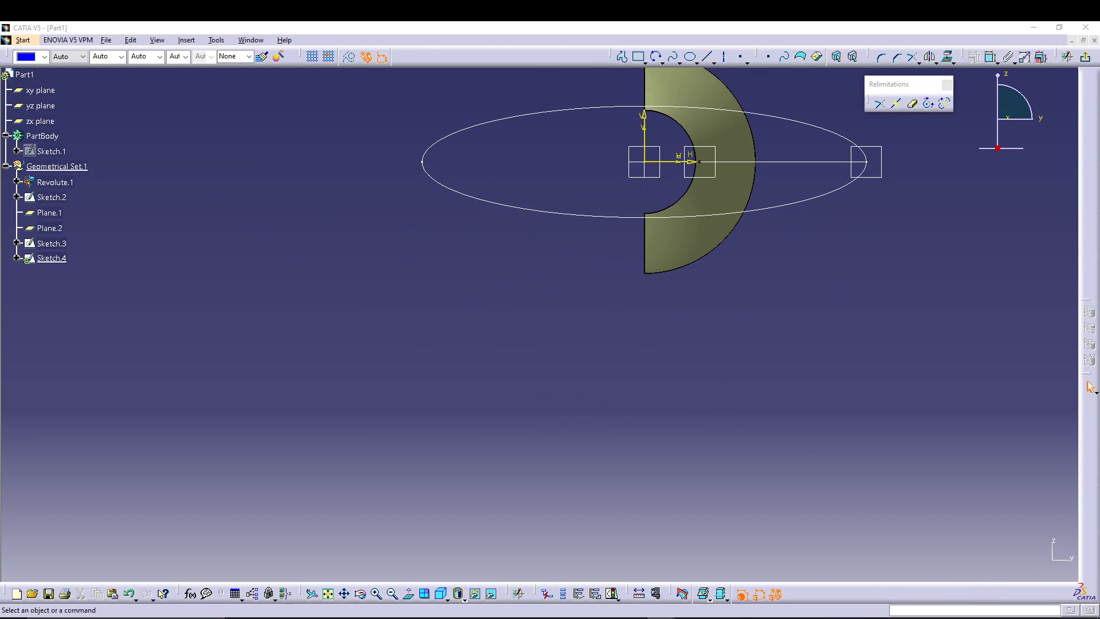
{"action": "mouse_move", "coordinate": [507, 408]}
{"action": "middle_mouse_down"}
{"action": "mouse_move", "coordinate": [474, 509]}
{"action": "mouse_move", "coordinate": [481, 488]}
{"action": "middle_mouse_up"}
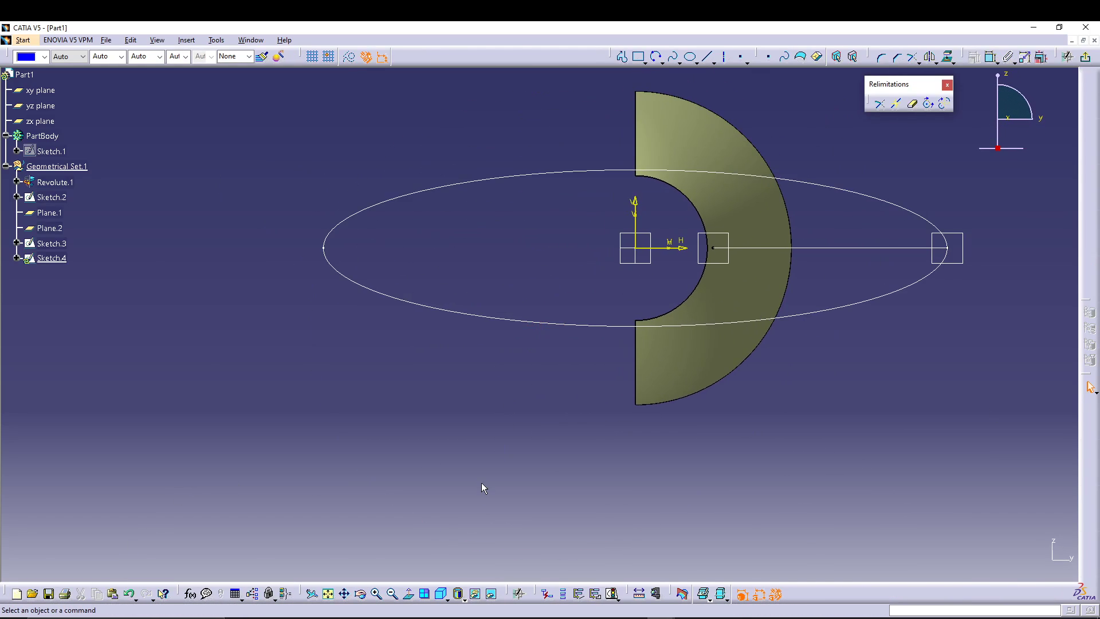
{"action": "middle_click_drag", "start_coordinate": [551, 449], "coordinate": [516, 516]}
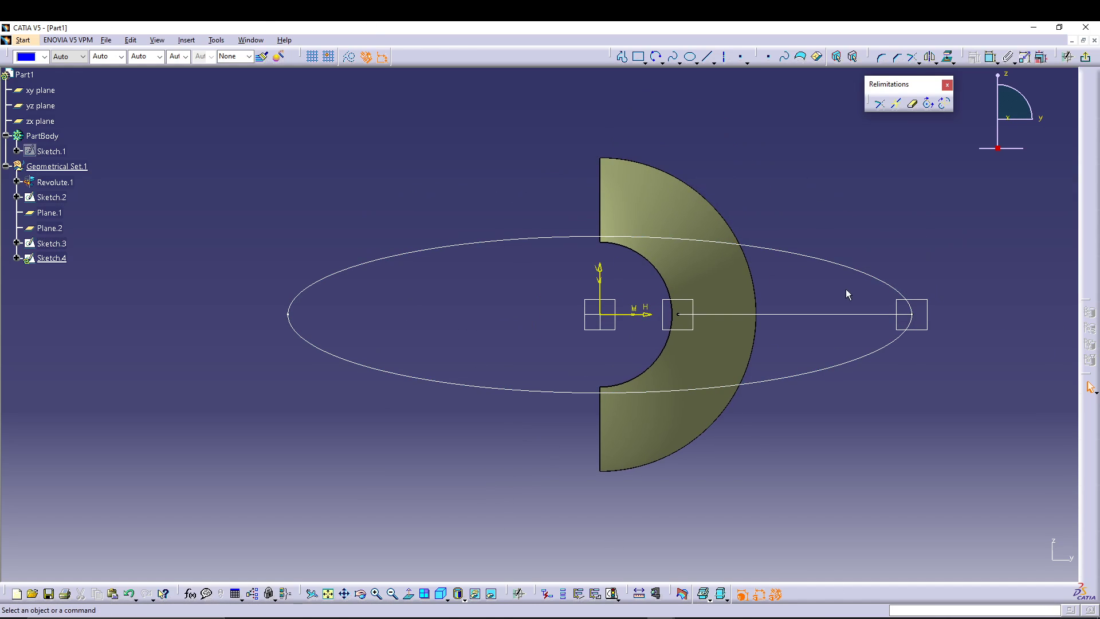
{"action": "left_click", "coordinate": [690, 56]}
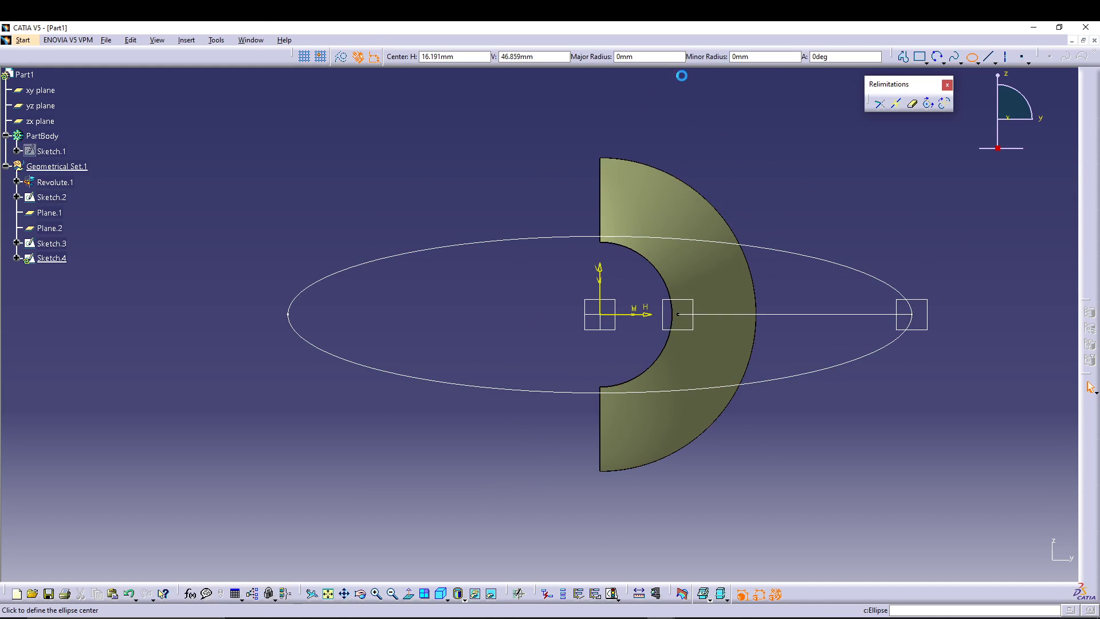
{"action": "left_click", "coordinate": [607, 317]}
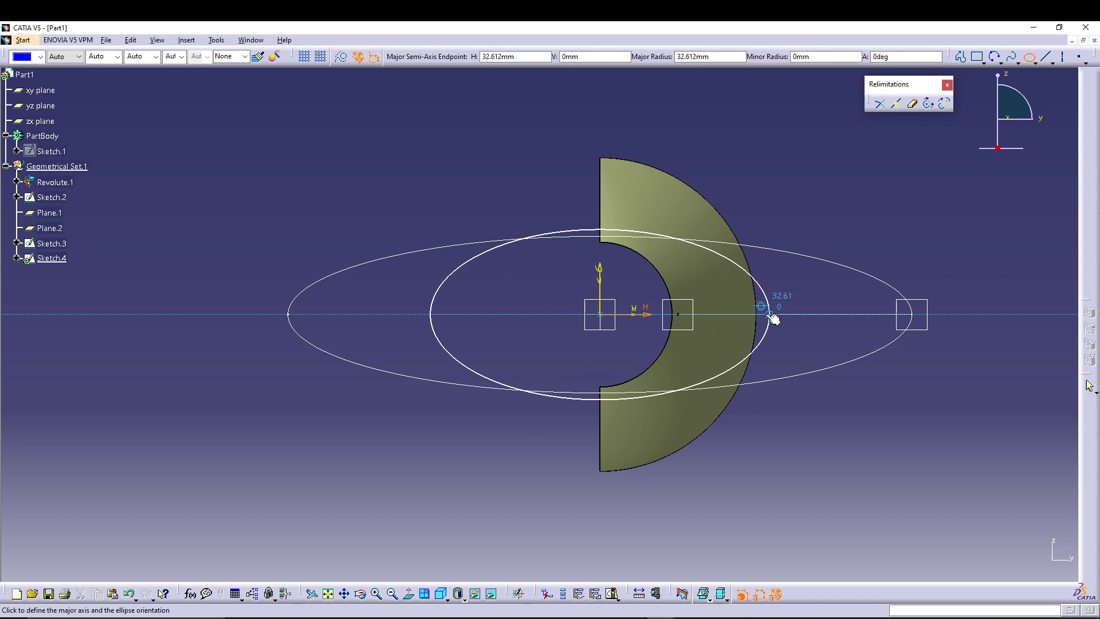
{"action": "left_click", "coordinate": [656, 315]}
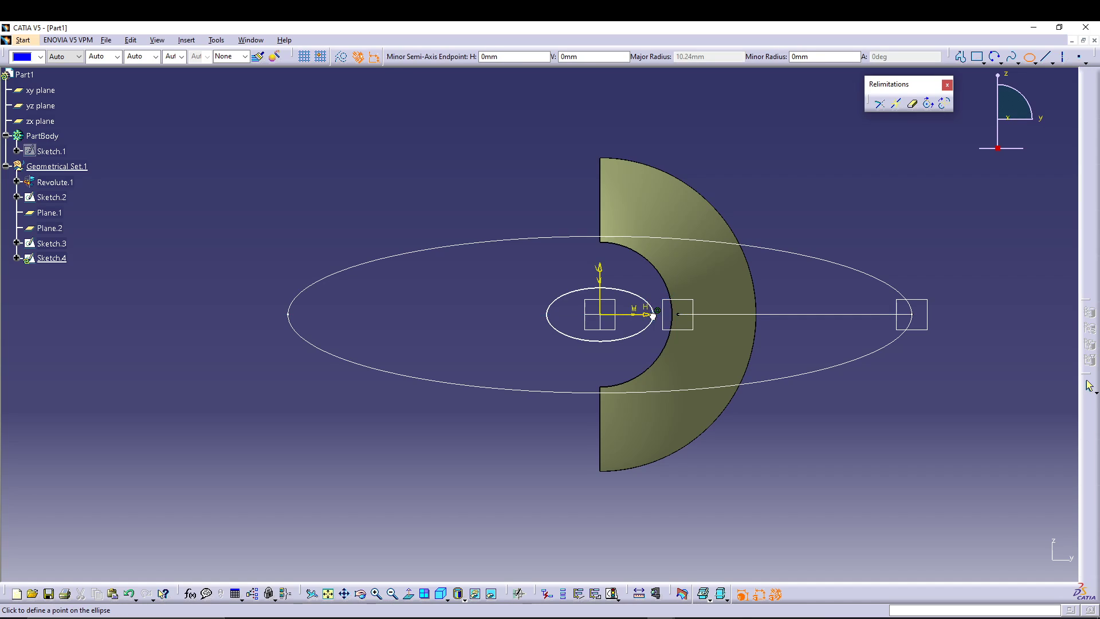
{"action": "left_click", "coordinate": [602, 291]}
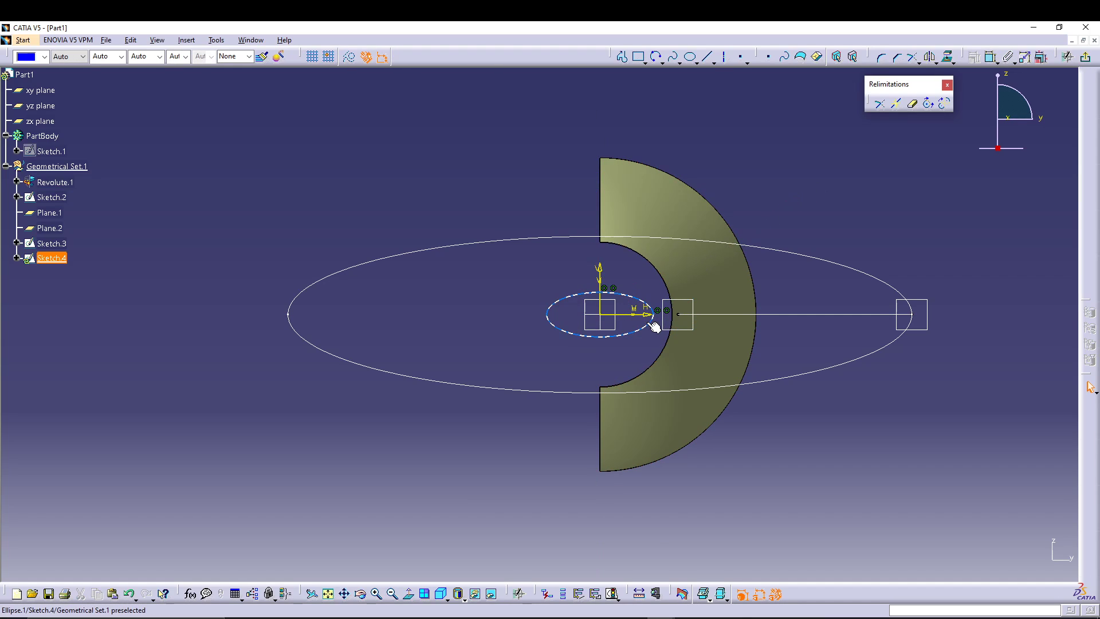
Constrain the small ellipse to be coincident with the guide arc's endpoint nearer the origin
{"action": "left_click", "coordinate": [676, 313]}
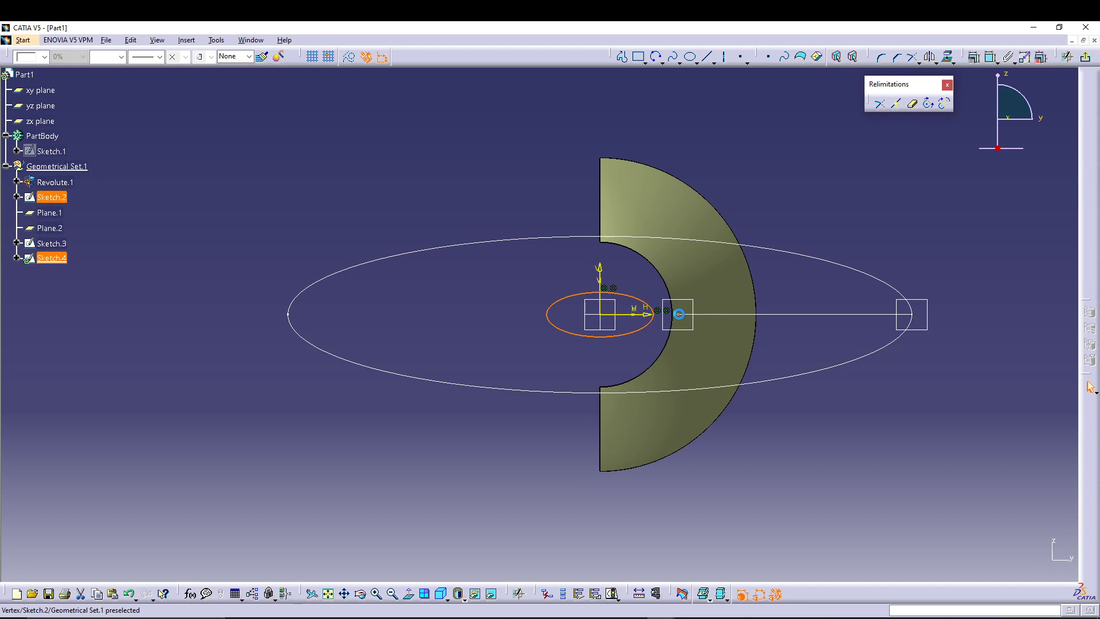
{"action": "left_click", "coordinate": [853, 56]}
{"action": "right_click", "coordinate": [737, 129]}
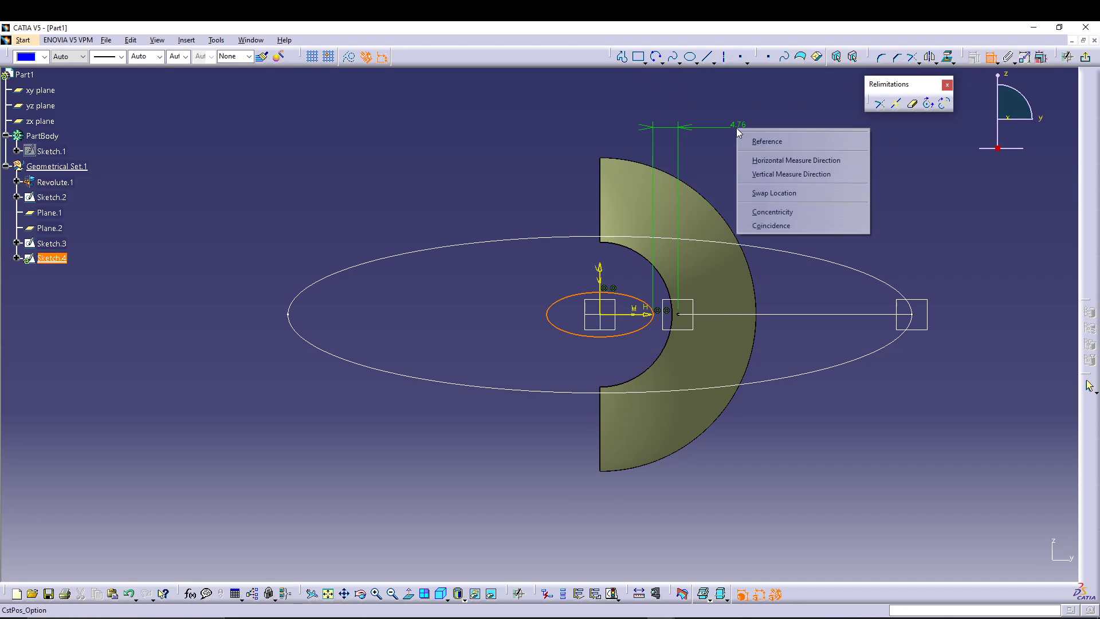
{"action": "left_click", "coordinate": [780, 228]}
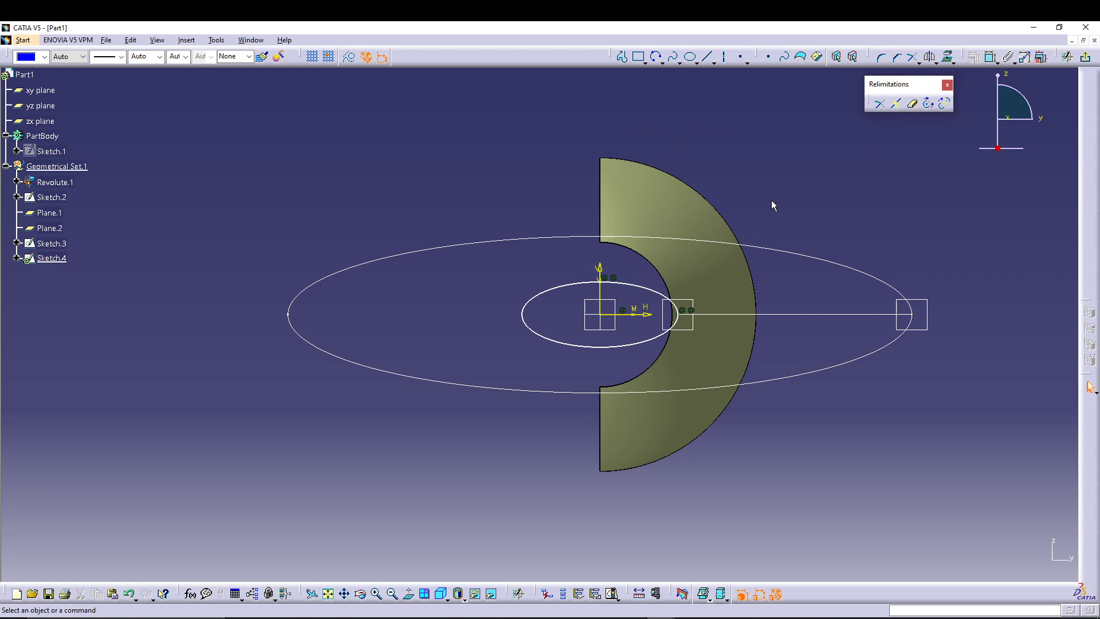
Dimension the small ellipse's major axis, placing the dimension below the revolved surface
{"action": "left_click", "coordinate": [987, 60]}
{"action": "left_click", "coordinate": [626, 346]}
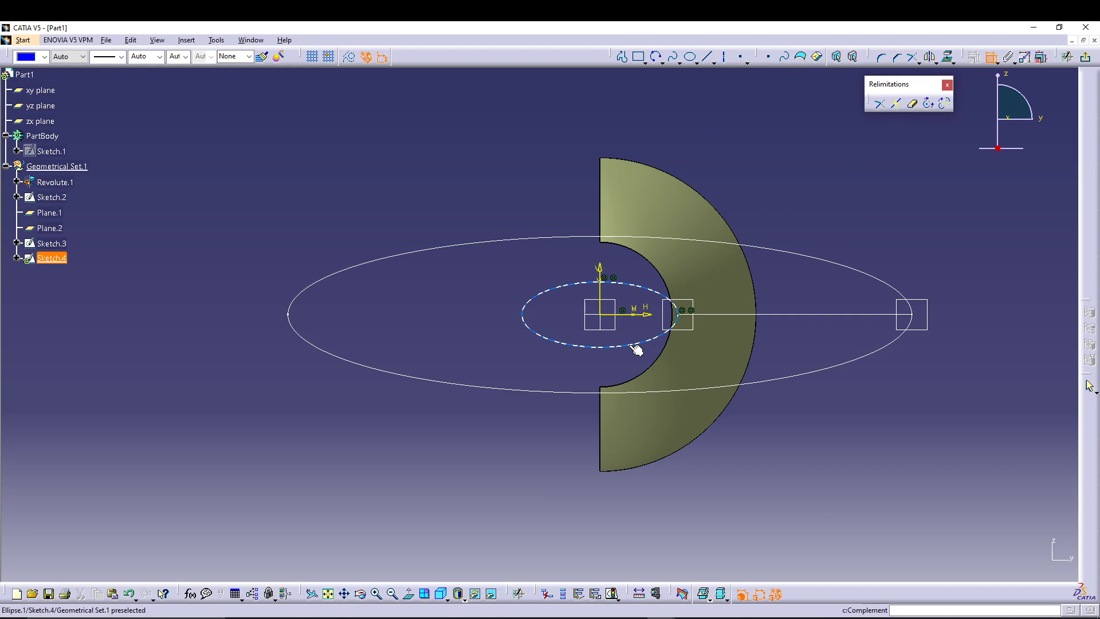
{"action": "left_click", "coordinate": [593, 486]}
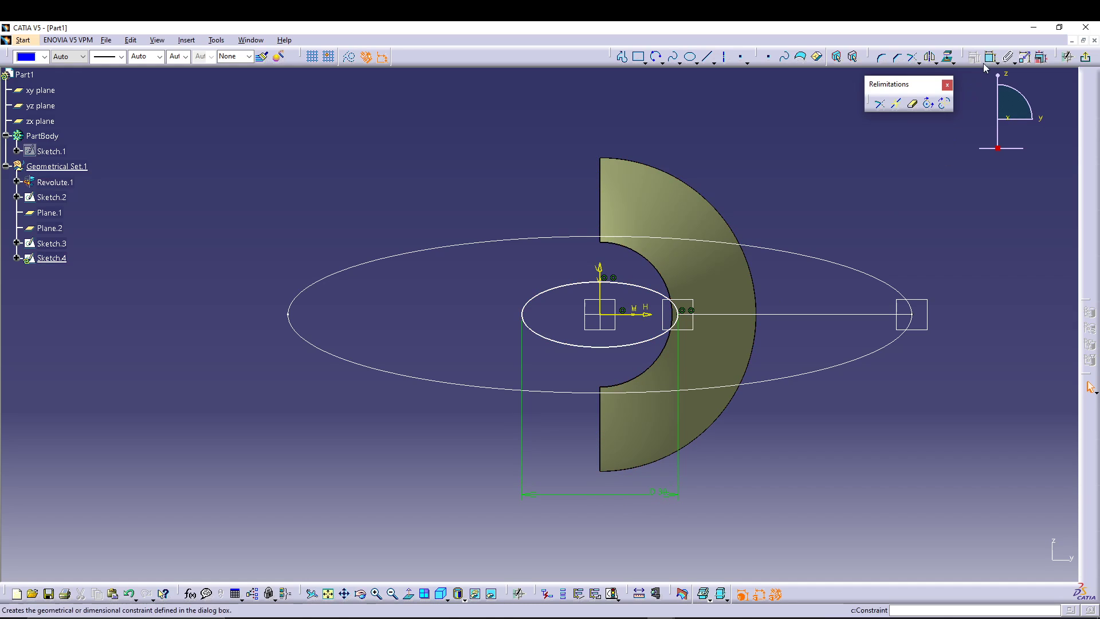
Dimension the small ellipse's minor axis, set its diameter to 10 mm, and exit the sketch
{"action": "left_click", "coordinate": [642, 343]}
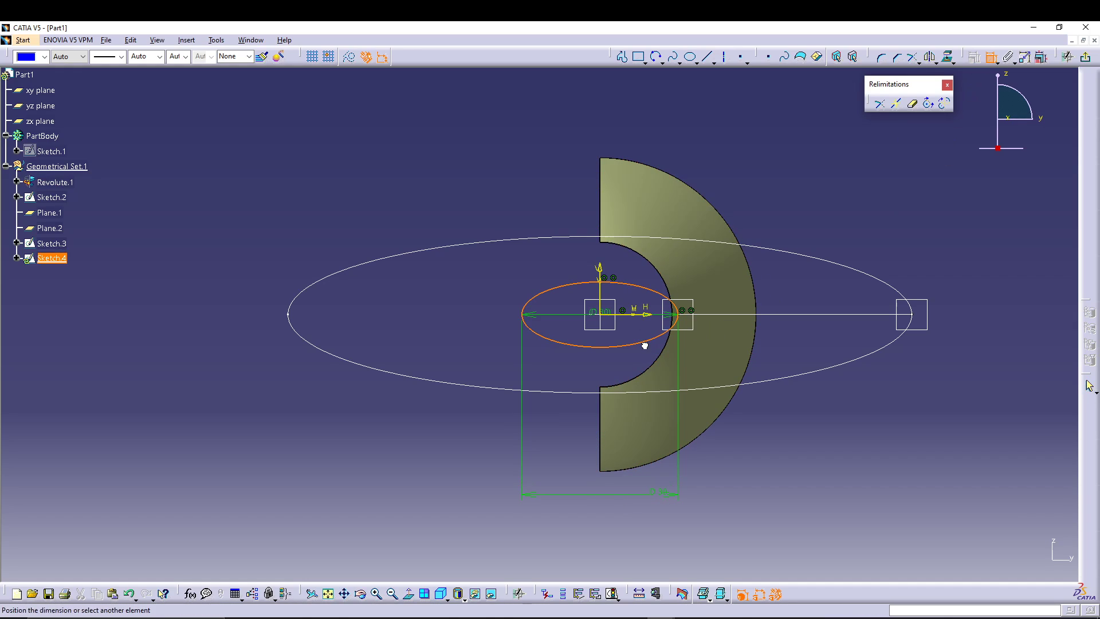
{"action": "right_click", "coordinate": [525, 206]}
{"action": "left_click", "coordinate": [573, 235]}
{"action": "left_click", "coordinate": [469, 314]}
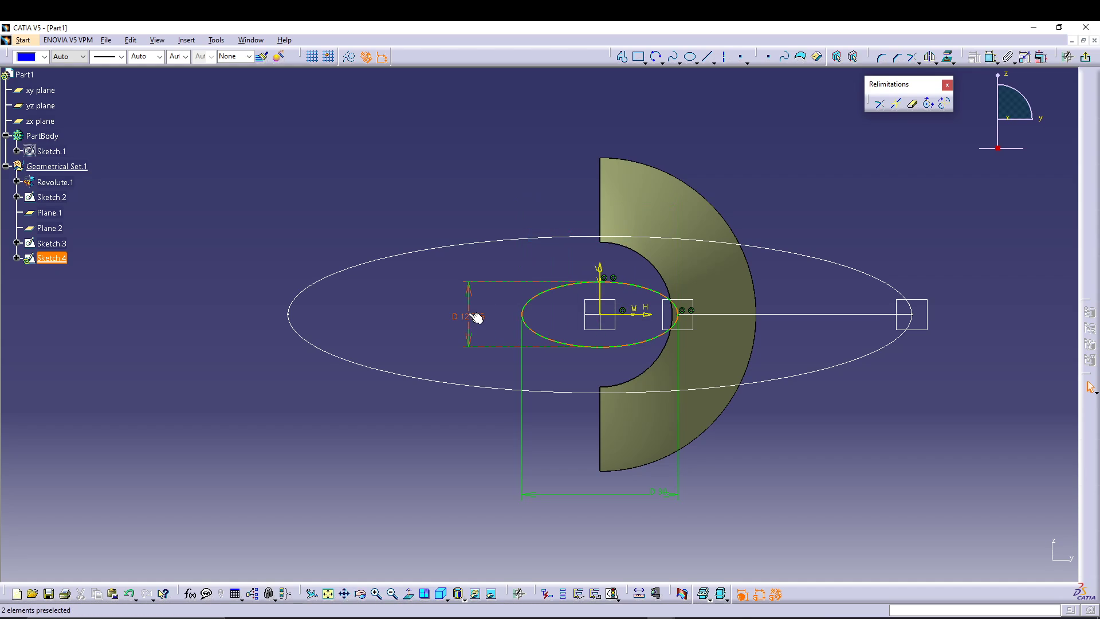
{"action": "double_click", "coordinate": [469, 314]}
{"action": "type", "text": "12"}
{"action": "key", "text": "Return"}
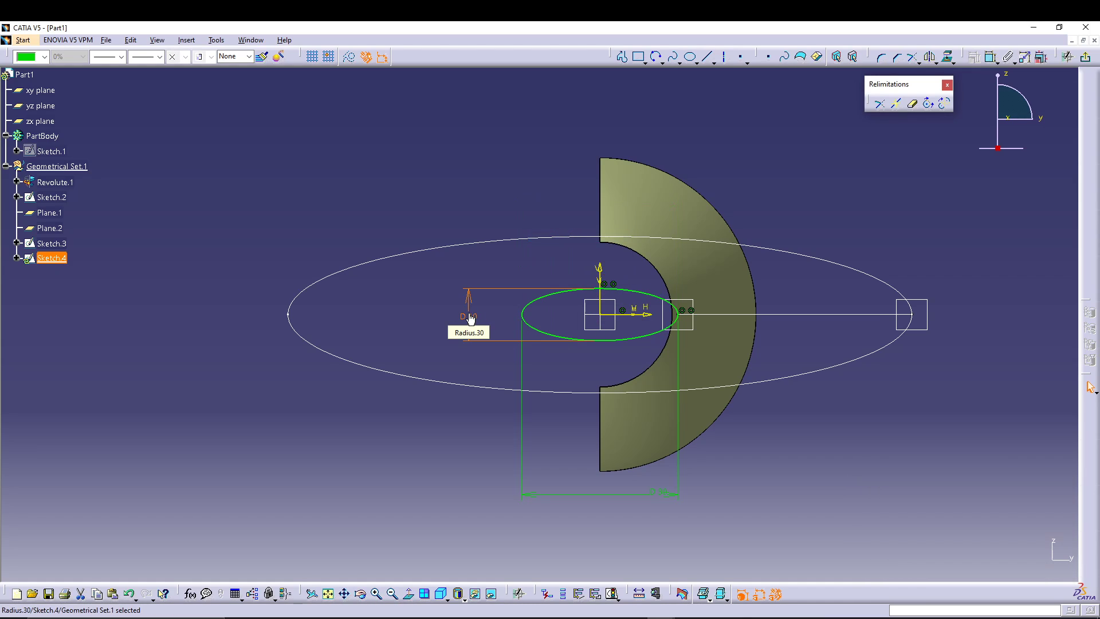
{"action": "left_click", "coordinate": [1085, 57]}
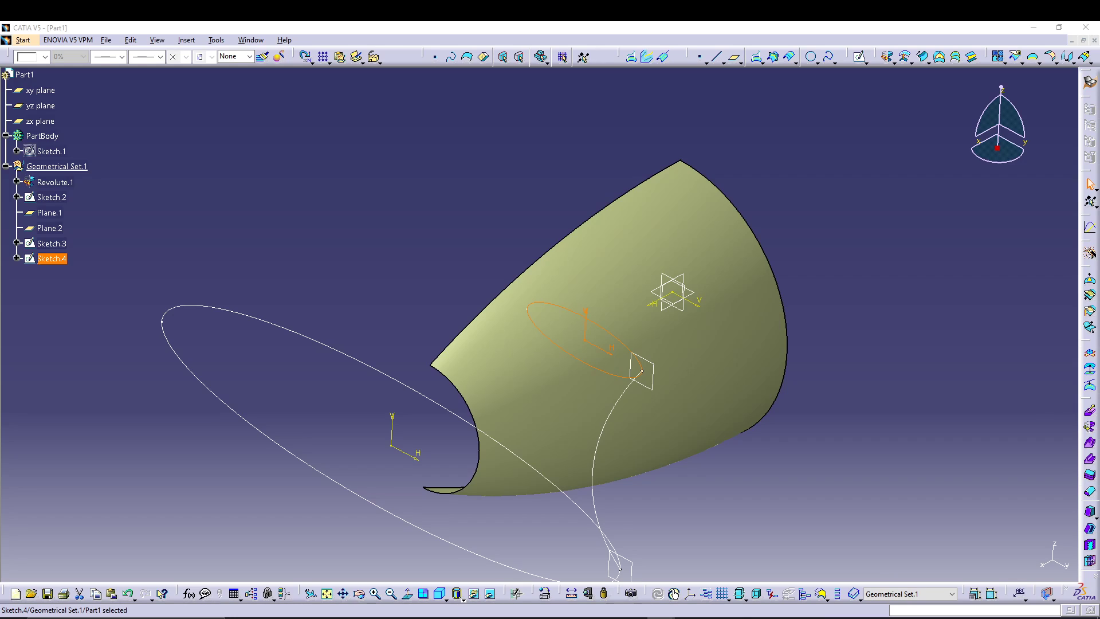
Create a symmetry copy of the guide arc sketch about the zx plane
{"action": "middle_click_drag", "start_coordinate": [476, 230], "coordinate": [484, 252]}
{"action": "mouse_move", "coordinate": [548, 182]}
{"action": "middle_mouse_down"}
{"action": "mouse_move", "coordinate": [528, 236]}
{"action": "mouse_move", "coordinate": [554, 169]}
{"action": "middle_mouse_up"}
{"action": "left_click", "coordinate": [446, 206]}
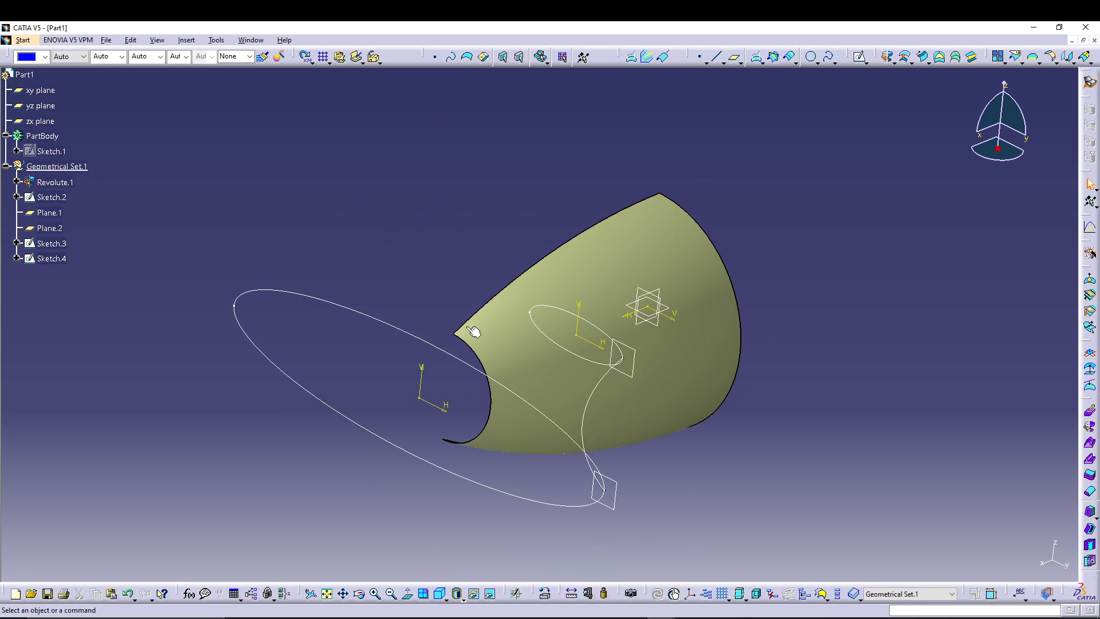
{"action": "middle_click_drag", "start_coordinate": [827, 312], "coordinate": [766, 311]}
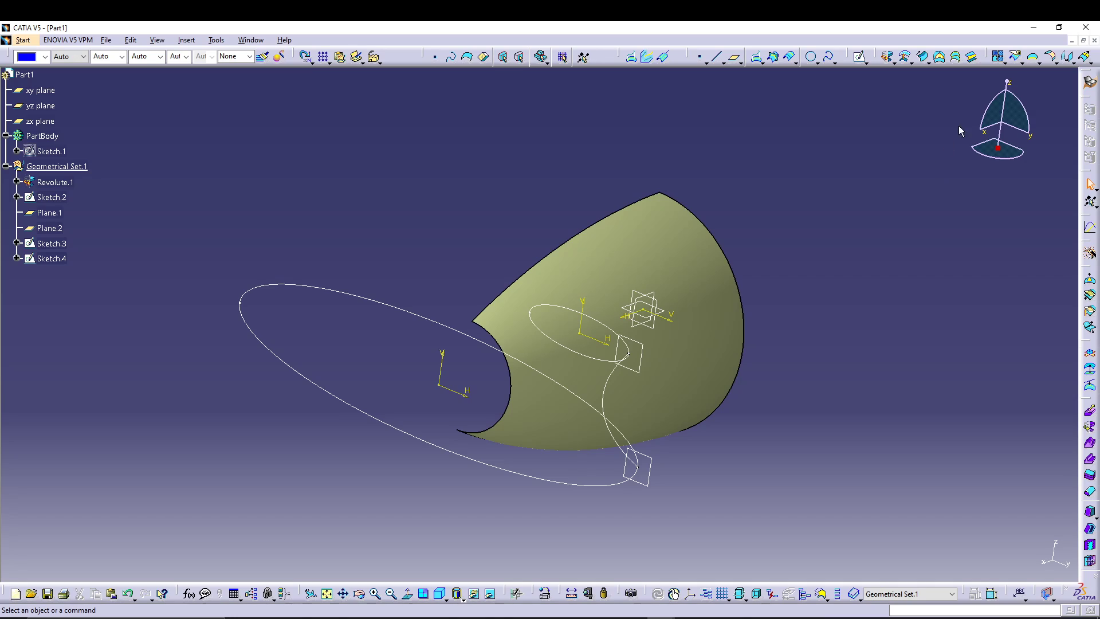
{"action": "left_click", "coordinate": [1075, 62]}
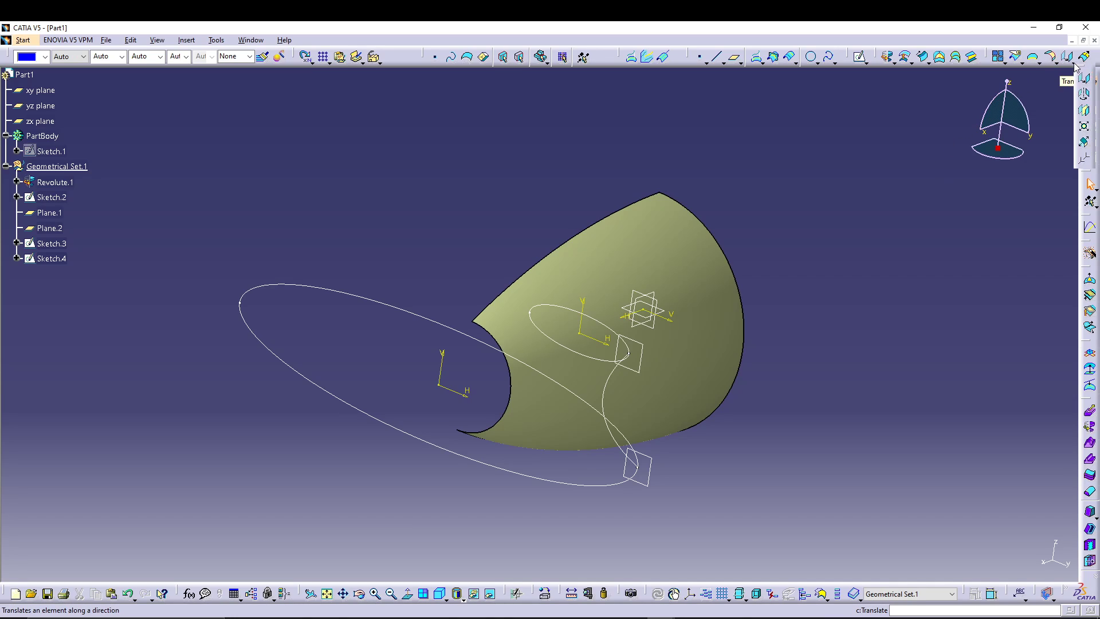
{"action": "left_click", "coordinate": [1085, 115]}
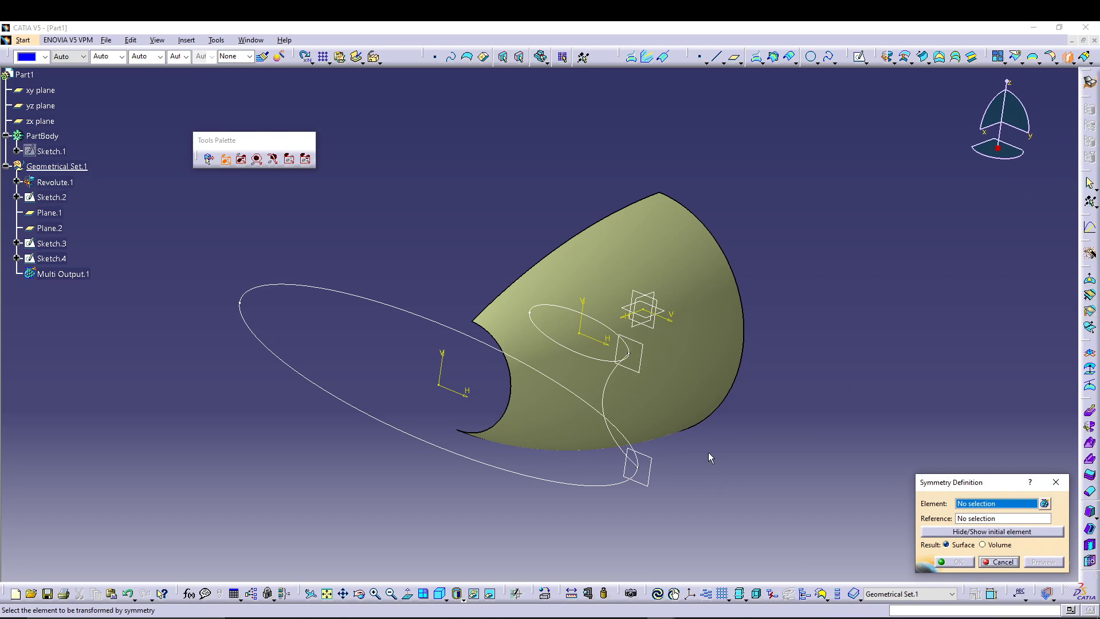
{"action": "left_click", "coordinate": [608, 390]}
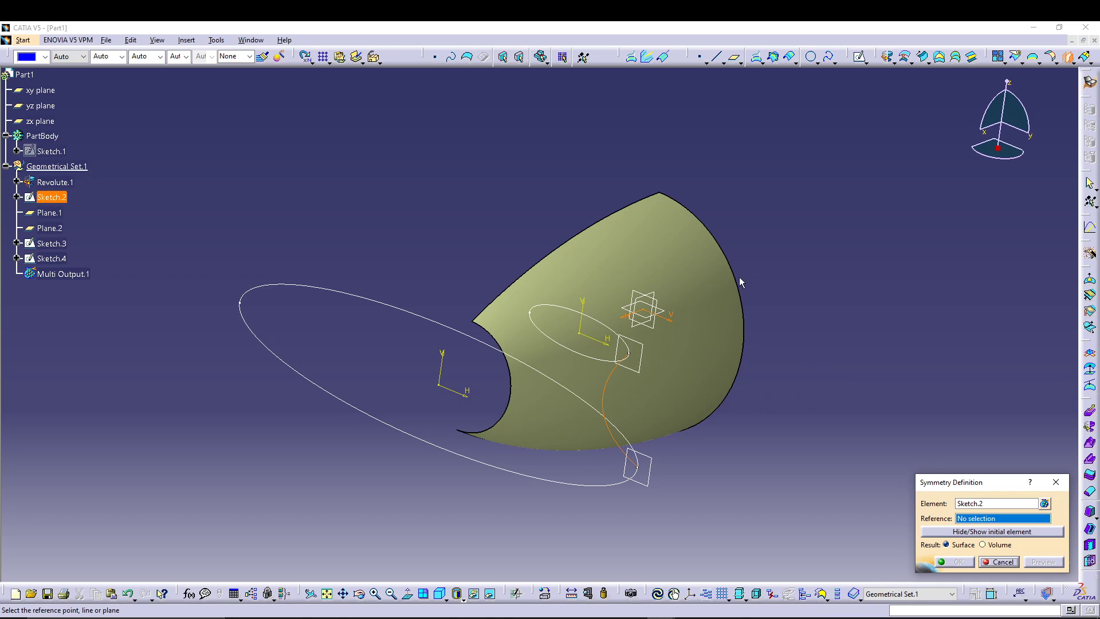
{"action": "left_click", "coordinate": [658, 301]}
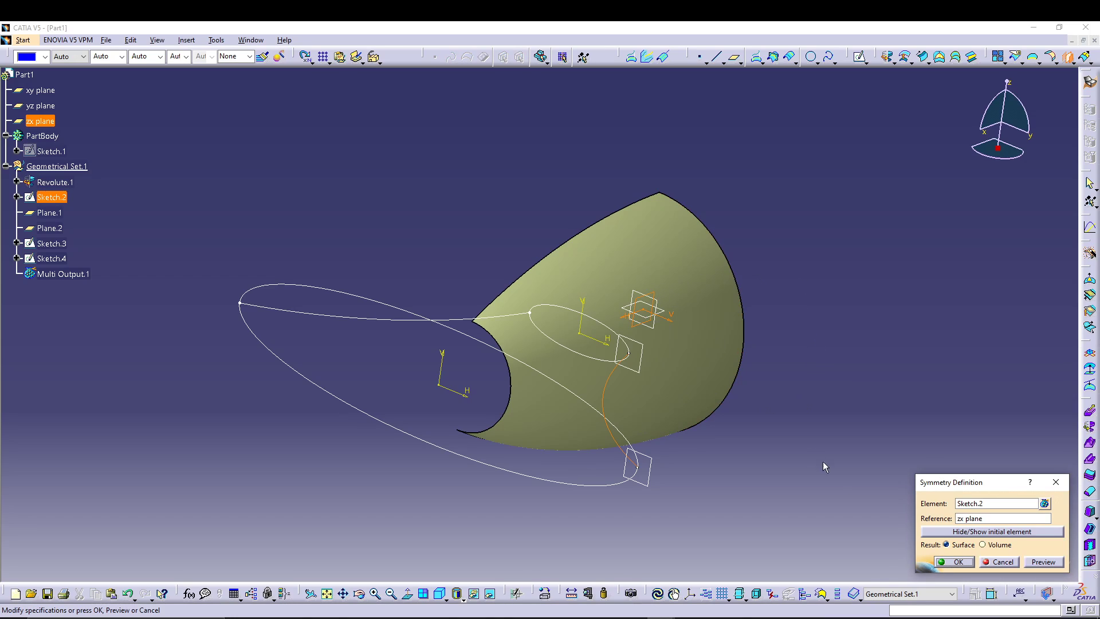
{"action": "left_click", "coordinate": [954, 562]}
Start a multi-sections surface with the small ellipse as the first section and the large ellipse as the second
{"action": "middle_click_drag", "start_coordinate": [835, 356], "coordinate": [525, 402]}
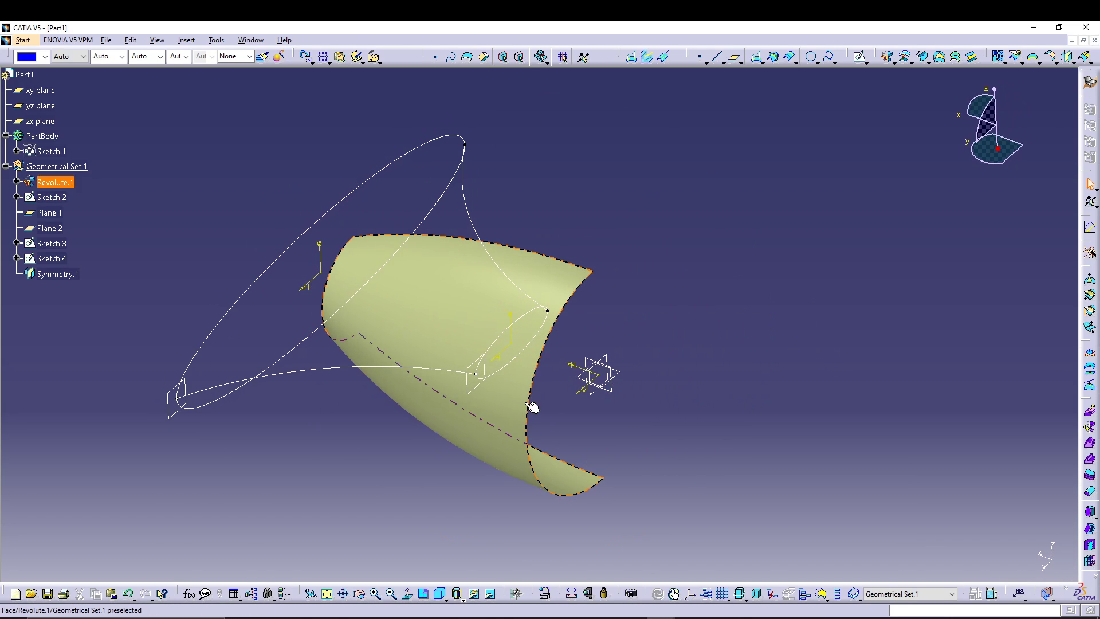
{"action": "left_click", "coordinate": [439, 593]}
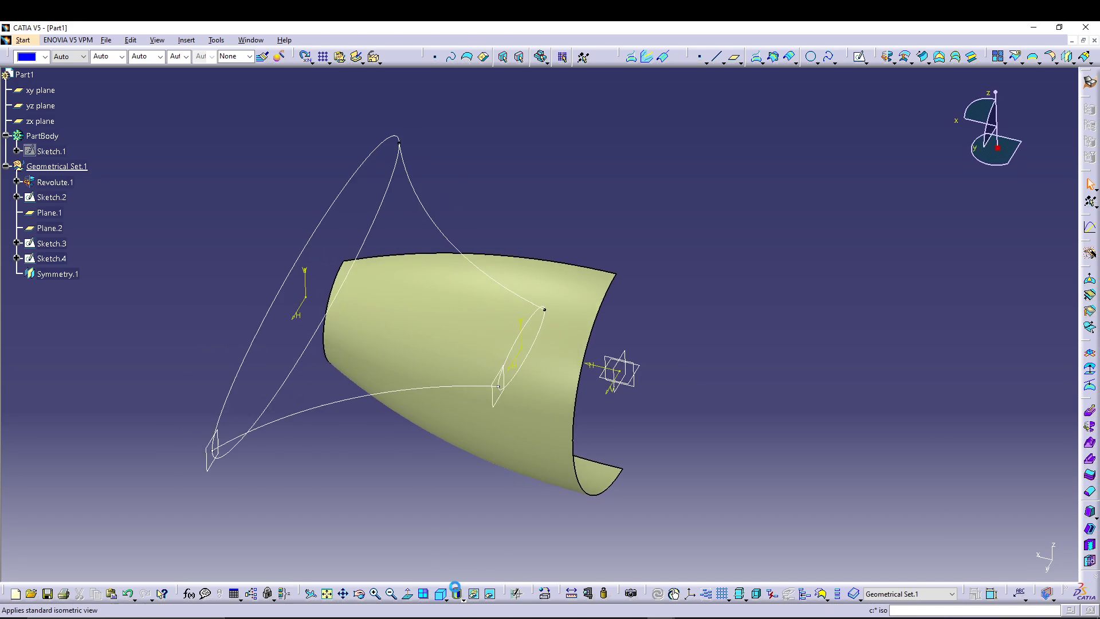
{"action": "left_click", "coordinate": [956, 56]}
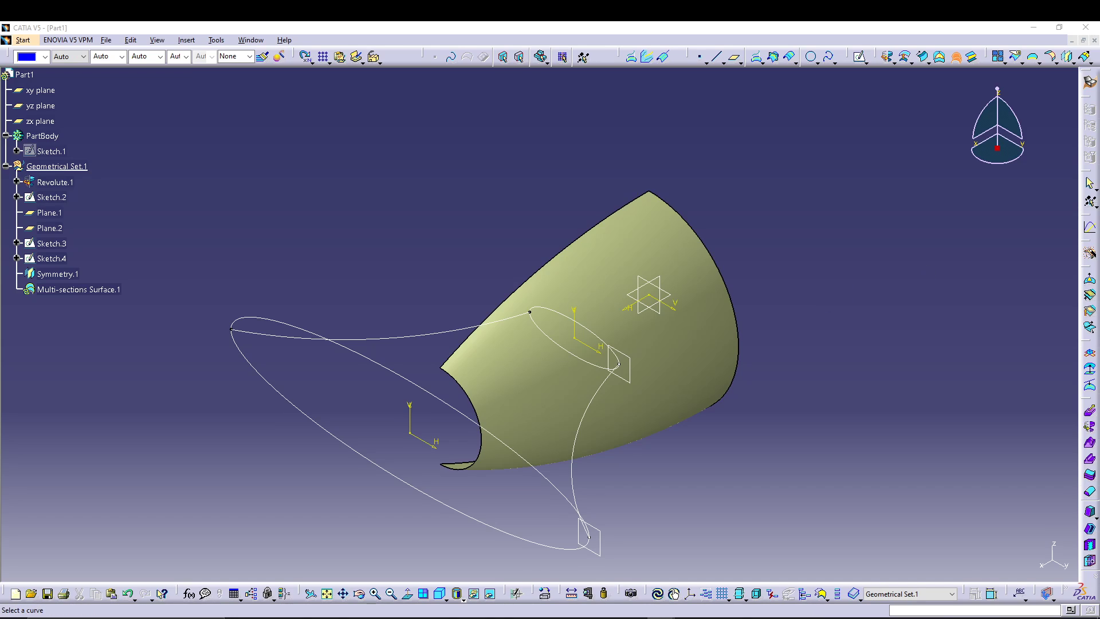
{"action": "left_click_drag", "start_coordinate": [1092, 255], "coordinate": [934, 253]}
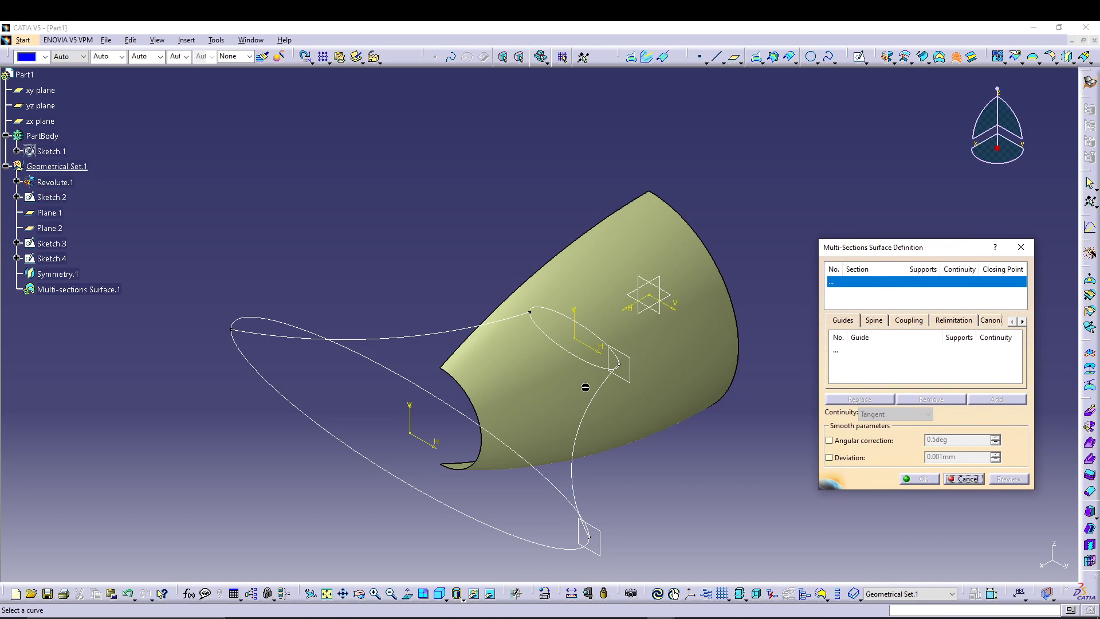
{"action": "left_click", "coordinate": [604, 340]}
{"action": "left_click", "coordinate": [507, 450]}
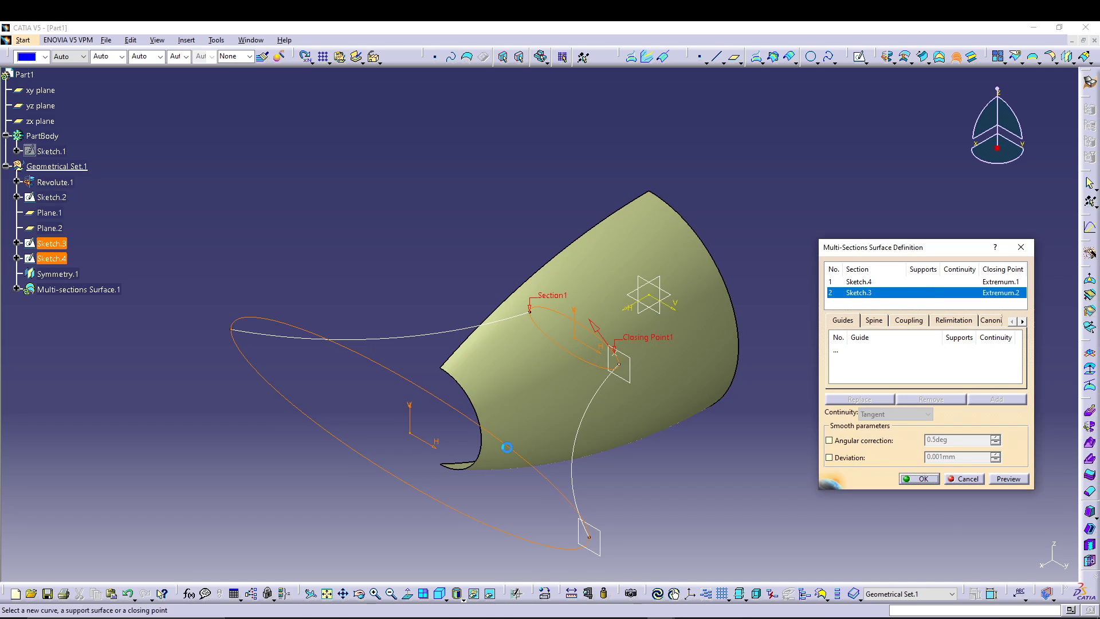
Add the guide arc and its mirrored copy as the two guides of the multi-sections surface
{"action": "left_click", "coordinate": [867, 351]}
{"action": "left_click", "coordinate": [571, 429]}
{"action": "left_click", "coordinate": [423, 343]}
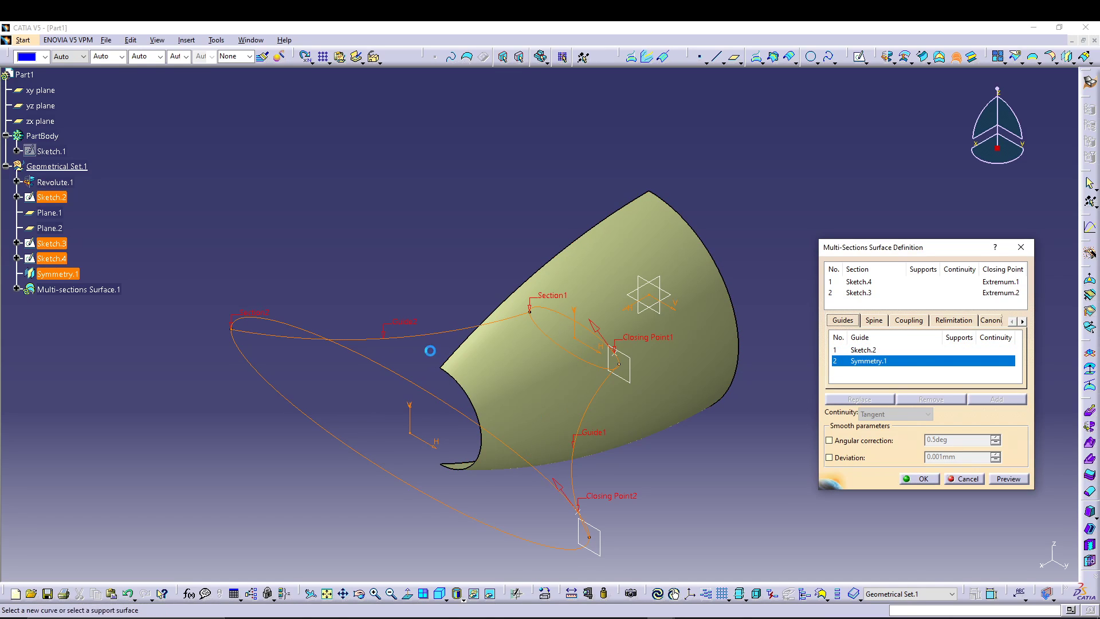
{"action": "middle_click_drag", "start_coordinate": [661, 455], "coordinate": [624, 469]}
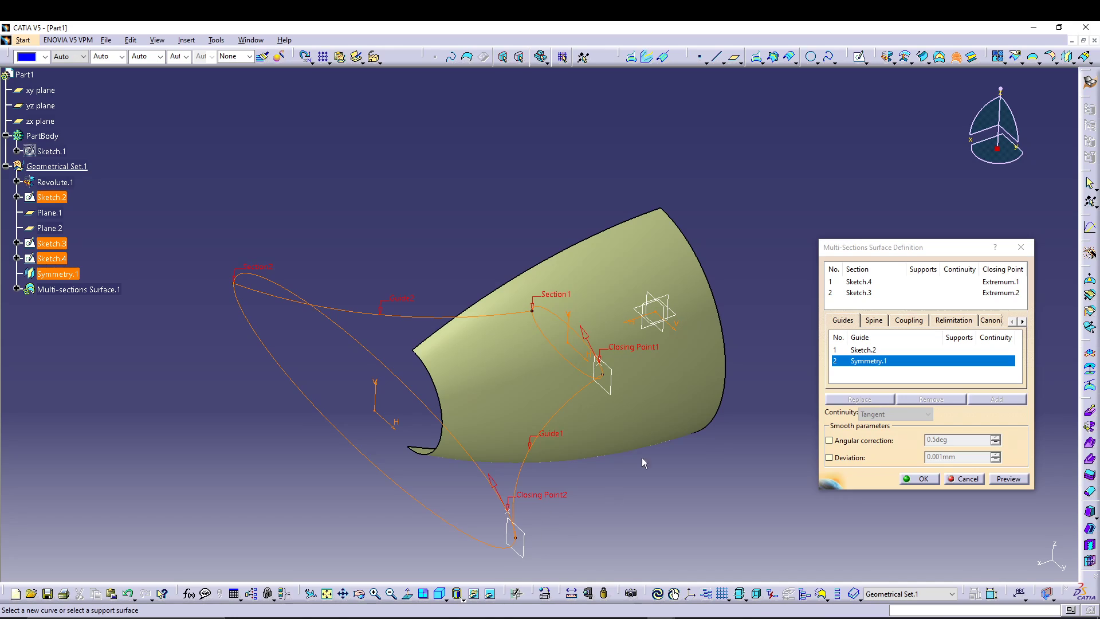
Preview and create the multi-sections surface with its two ellipse sections and two guides
{"action": "left_click", "coordinate": [1004, 480]}
{"action": "left_click", "coordinate": [919, 479]}
{"action": "middle_click_drag", "start_coordinate": [854, 467], "coordinate": [555, 423]}
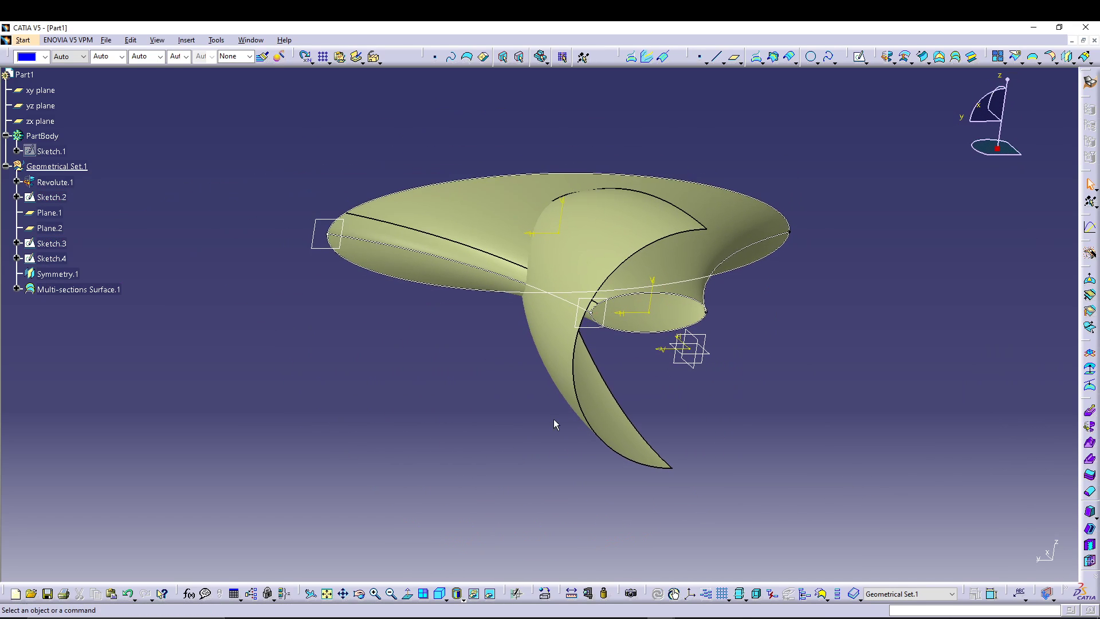
{"action": "left_click", "coordinate": [441, 594]}
{"action": "middle_click_drag", "start_coordinate": [474, 463], "coordinate": [770, 397]}
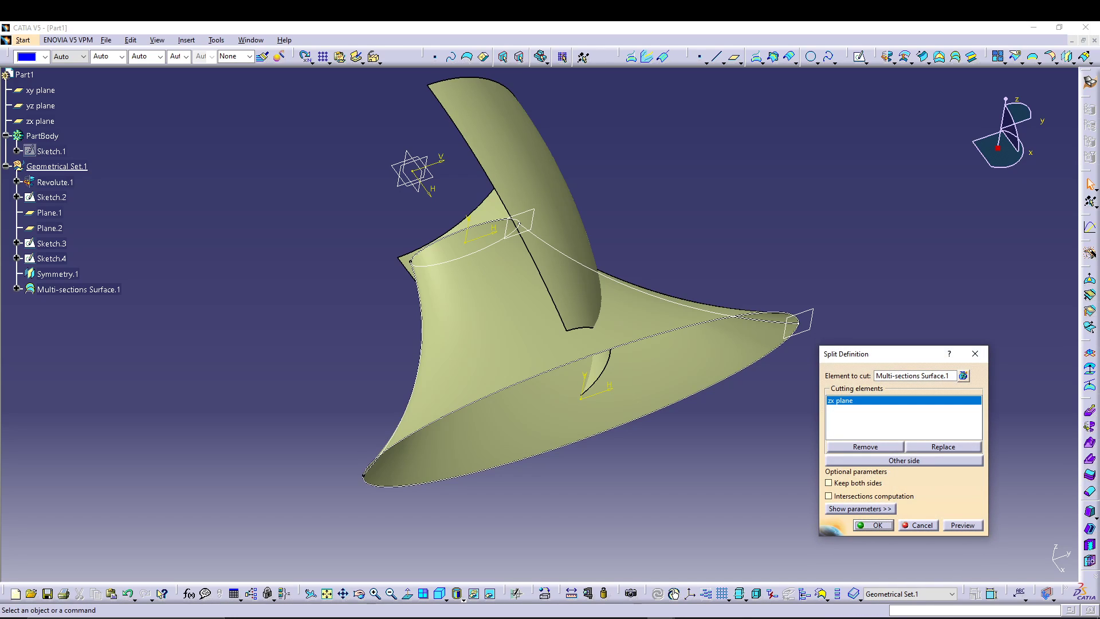
{"action": "key", "text": "Escape"}
Split the multi-sections surface with the zx plane, keeping a single side
{"action": "middle_click_drag", "start_coordinate": [380, 435], "coordinate": [570, 295]}
{"action": "middle_click_drag", "start_coordinate": [668, 277], "coordinate": [708, 441]}
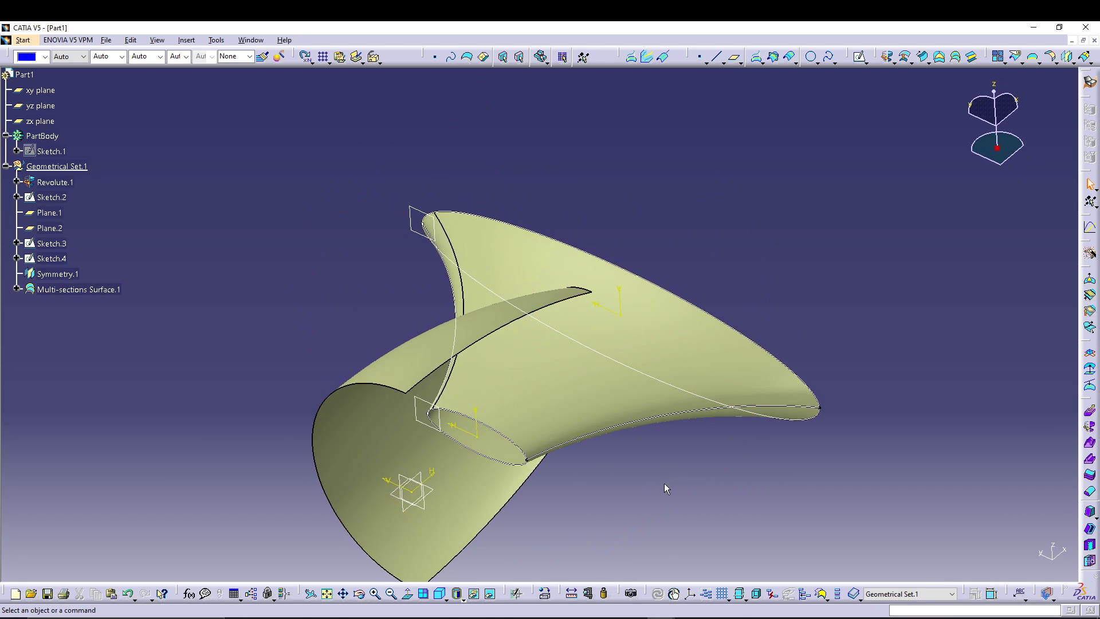
{"action": "middle_click_drag", "start_coordinate": [667, 479], "coordinate": [675, 418]}
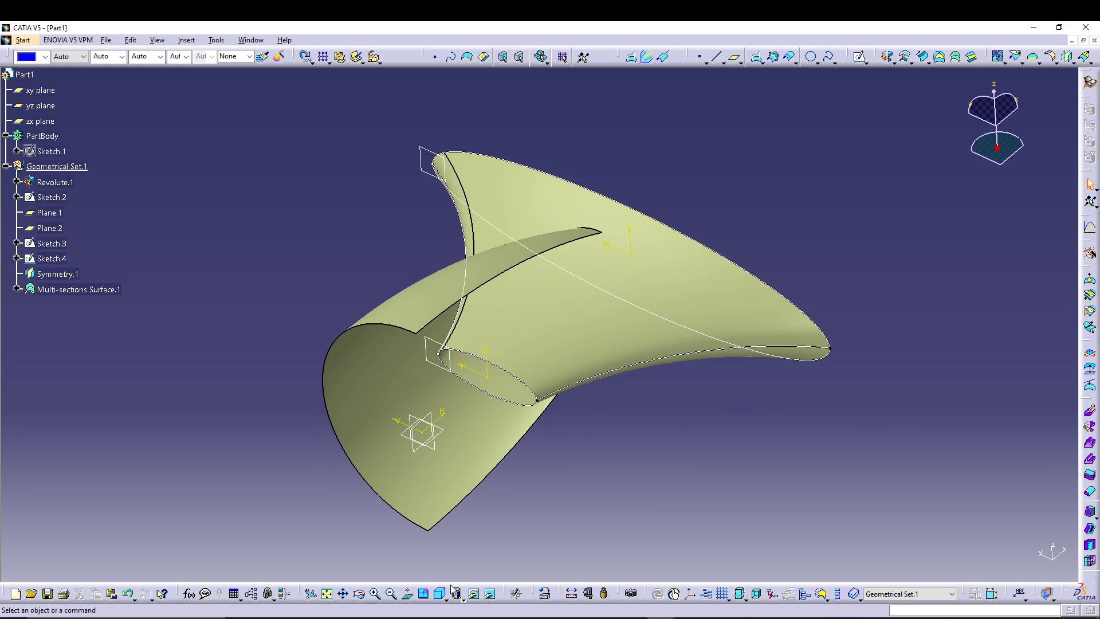
{"action": "middle_click_drag", "start_coordinate": [619, 470], "coordinate": [756, 296]}
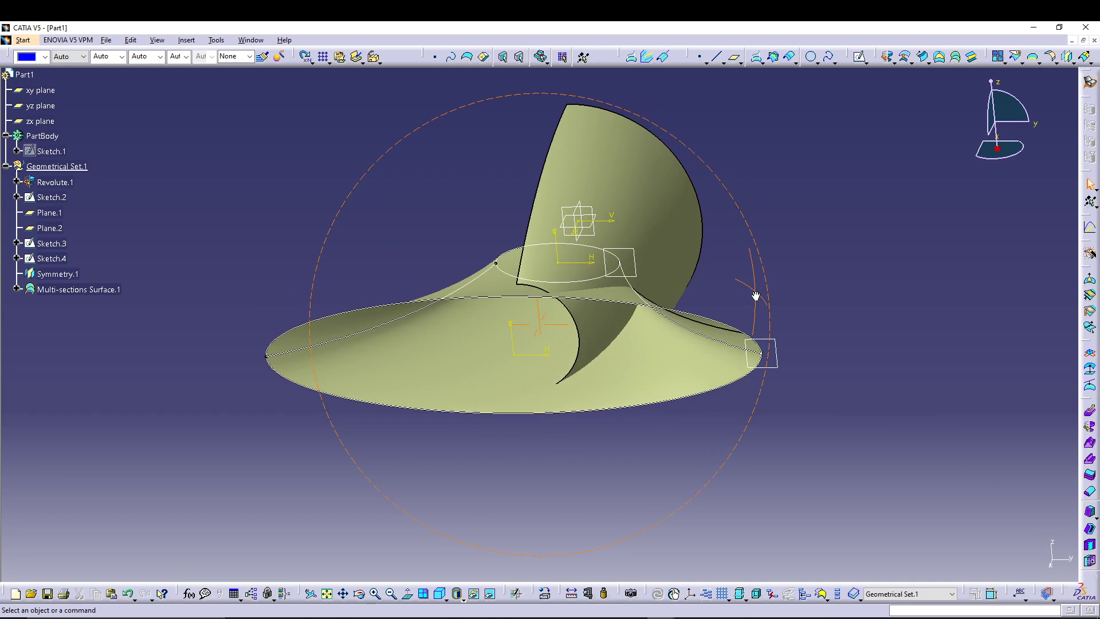
{"action": "left_click", "coordinate": [1017, 55]}
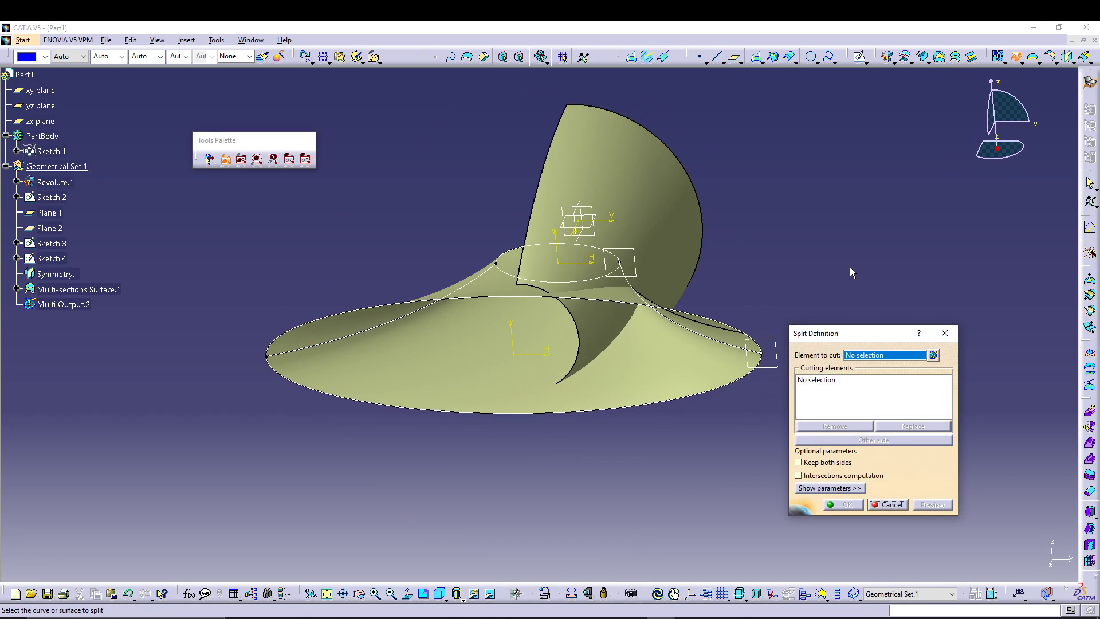
{"action": "left_click", "coordinate": [118, 290]}
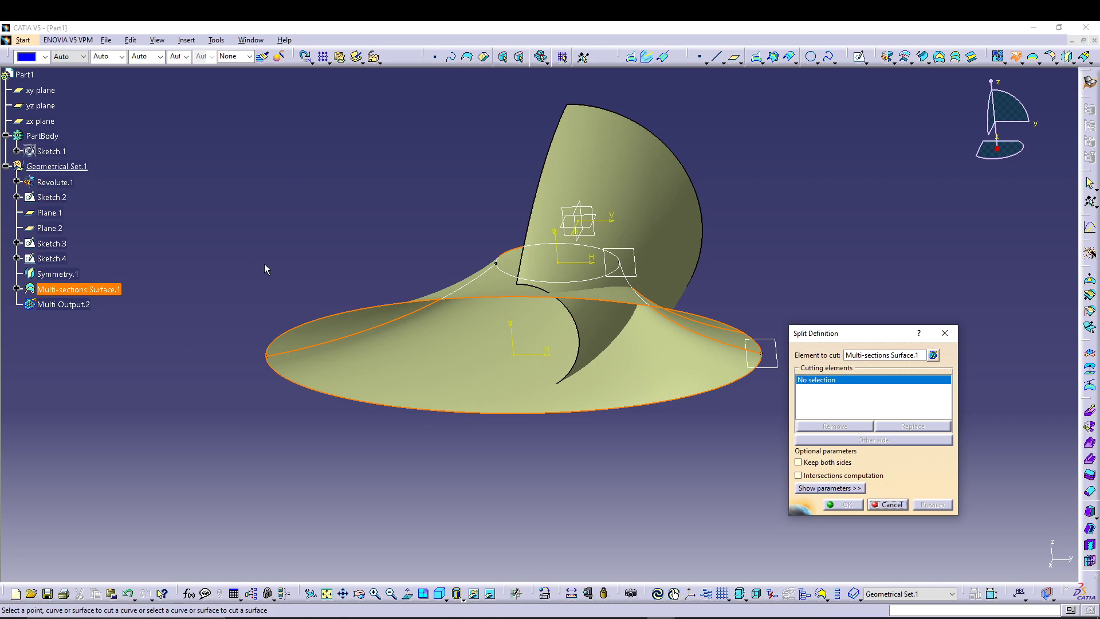
{"action": "left_click", "coordinate": [48, 125]}
{"action": "middle_click_drag", "start_coordinate": [532, 435], "coordinate": [515, 477]}
{"action": "left_click", "coordinate": [823, 504]}
Create a 10 mm BiTangent fillet between the split surface and the revolved surface, trimming both supports
{"action": "middle_click_drag", "start_coordinate": [469, 437], "coordinate": [631, 481]}
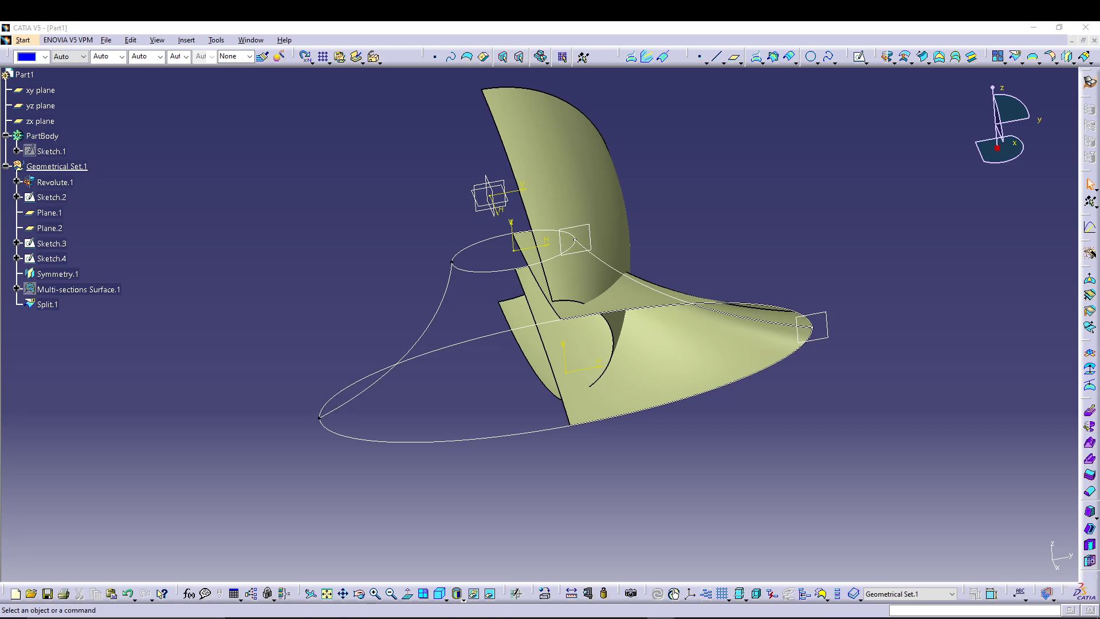
{"action": "type", "text": "c:Transfer"}
{"action": "key", "text": "Return"}
{"action": "middle_click_drag", "start_coordinate": [852, 216], "coordinate": [668, 433]}
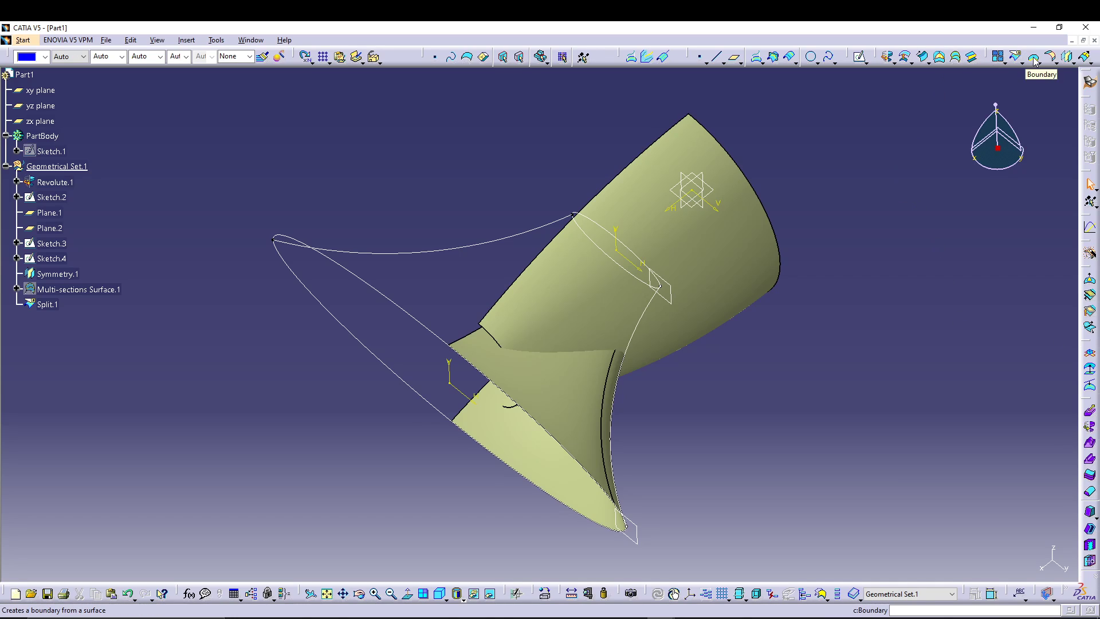
{"action": "left_click", "coordinate": [1052, 56]}
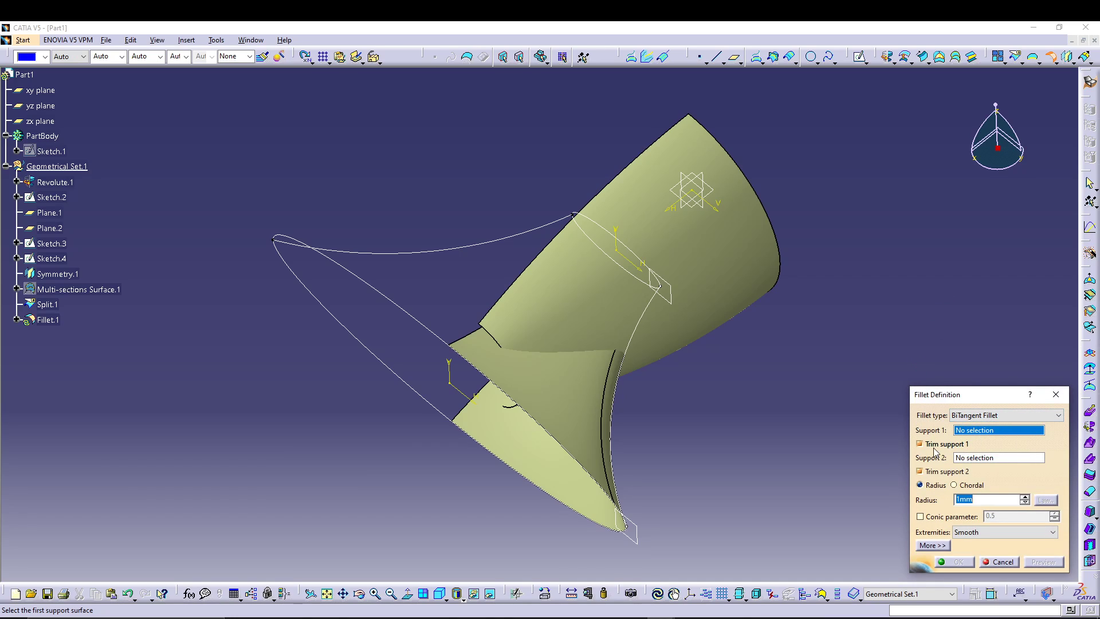
{"action": "left_click", "coordinate": [47, 304]}
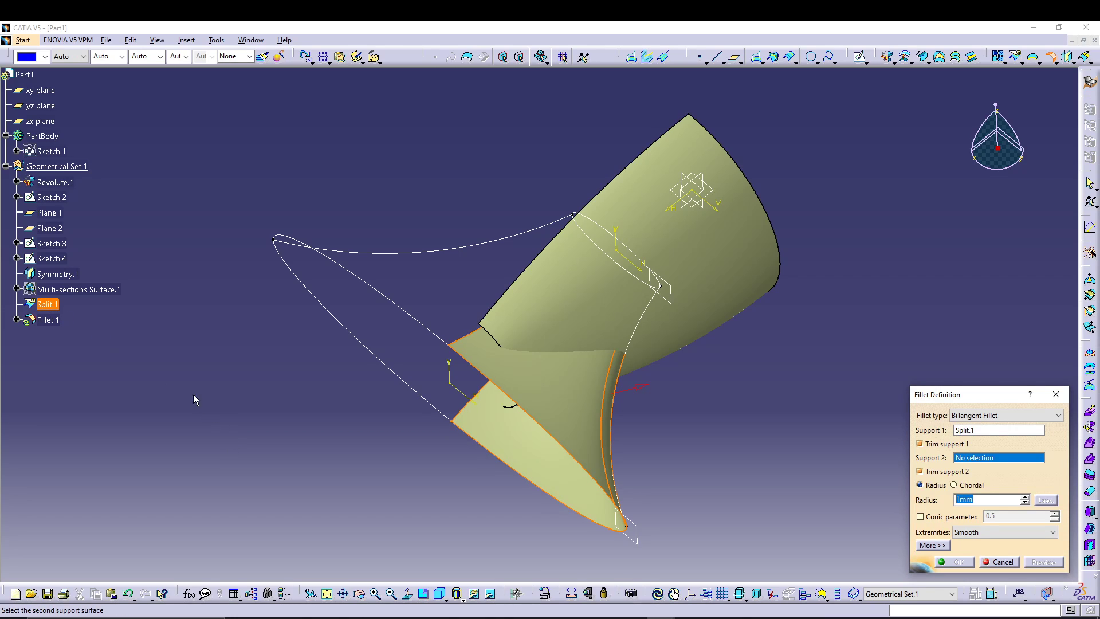
{"action": "left_click", "coordinate": [54, 183]}
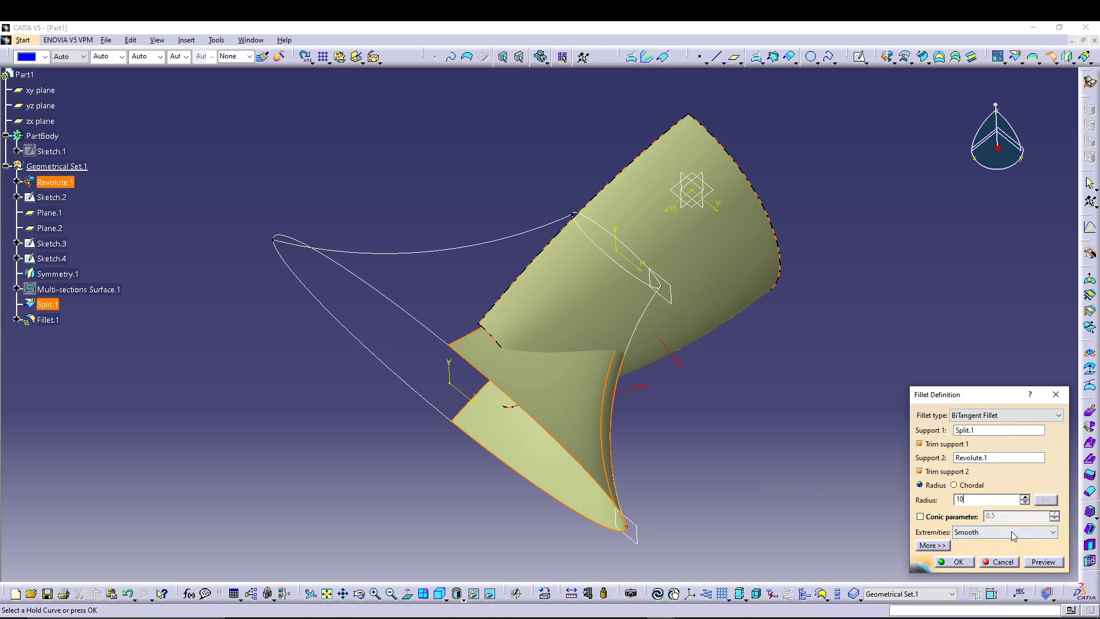
{"action": "left_click", "coordinate": [1038, 562]}
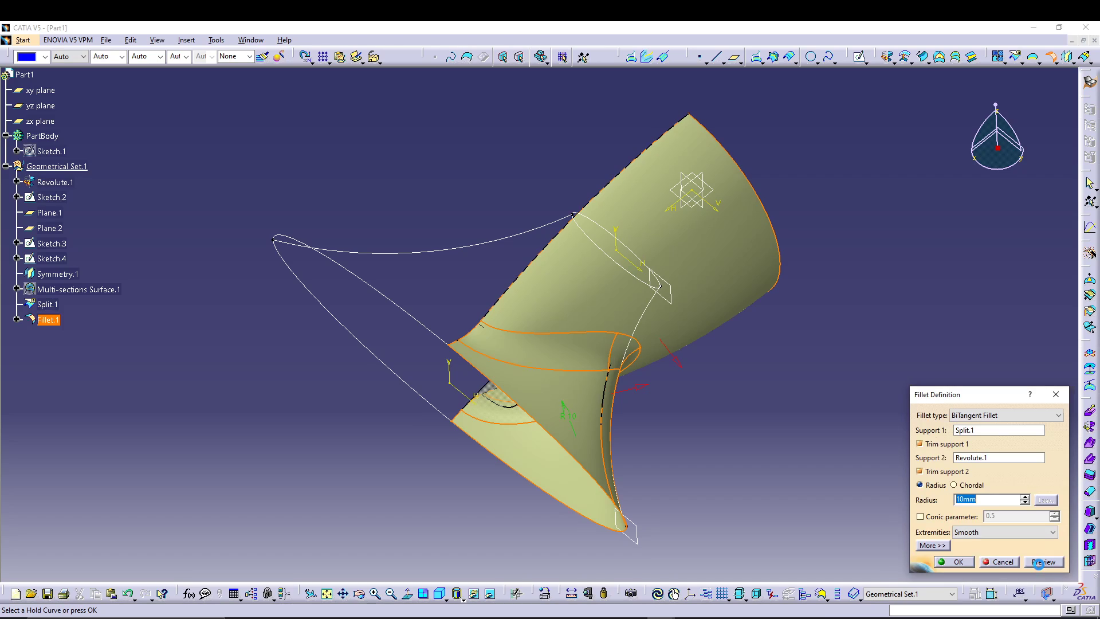
{"action": "left_click", "coordinate": [958, 562]}
{"action": "middle_click_drag", "start_coordinate": [746, 461], "coordinate": [756, 372]}
{"action": "double_click", "coordinate": [61, 319]}
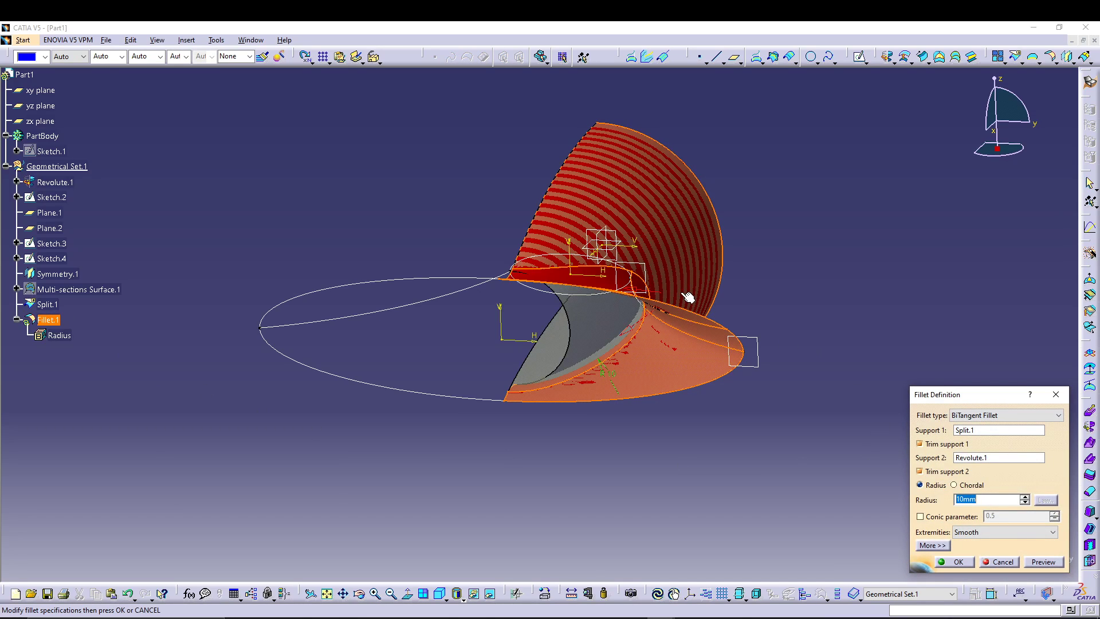
{"action": "left_click", "coordinate": [1034, 561]}
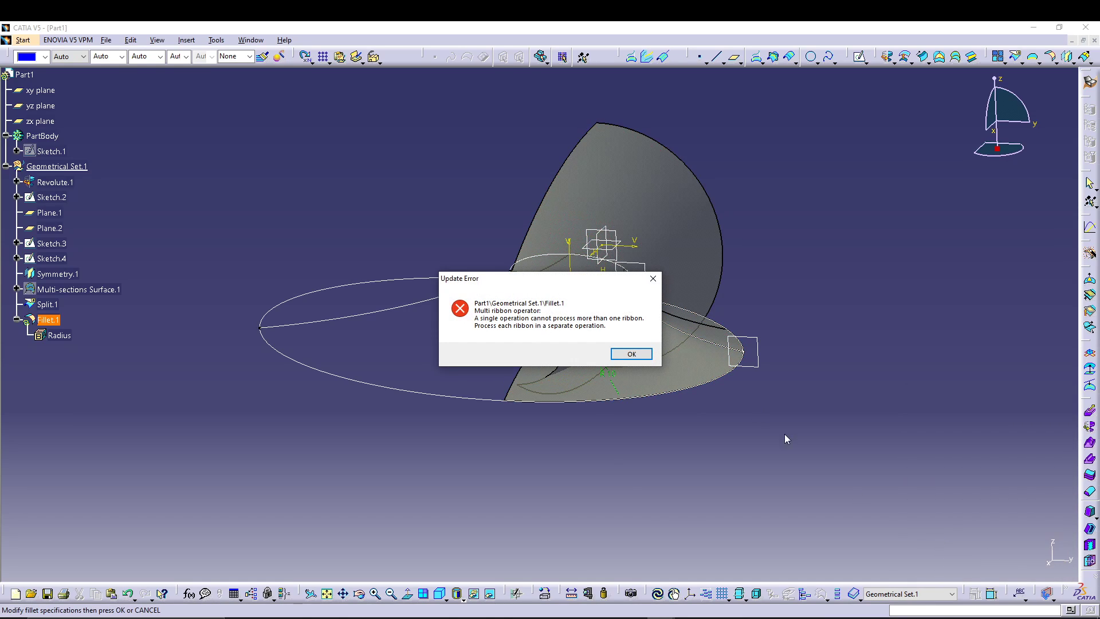
{"action": "left_click", "coordinate": [630, 354]}
{"action": "left_click", "coordinate": [1009, 563]}
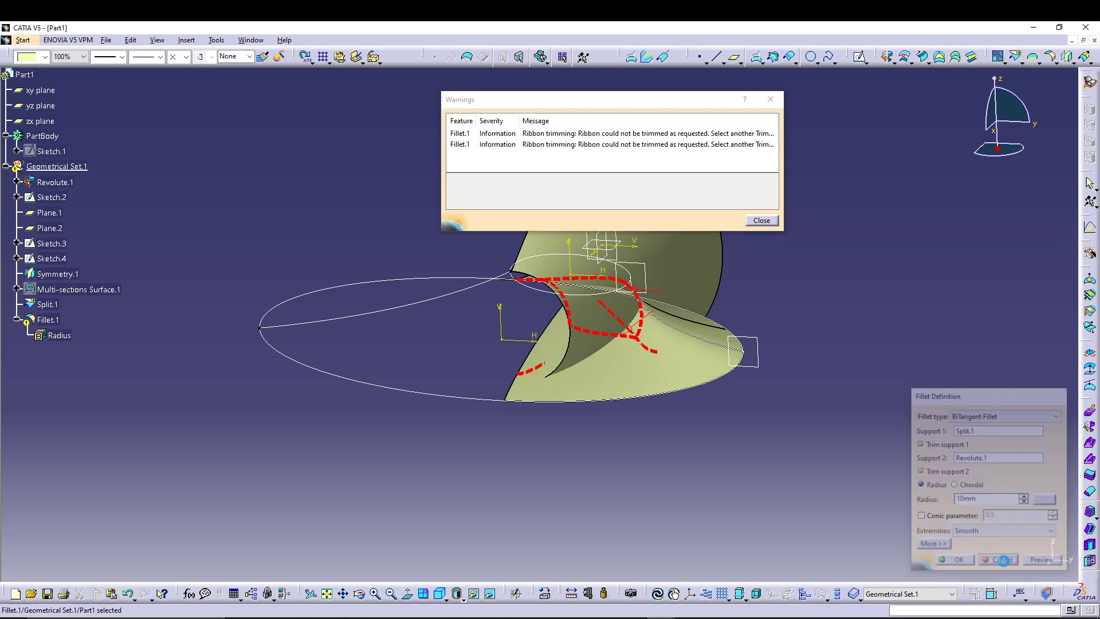
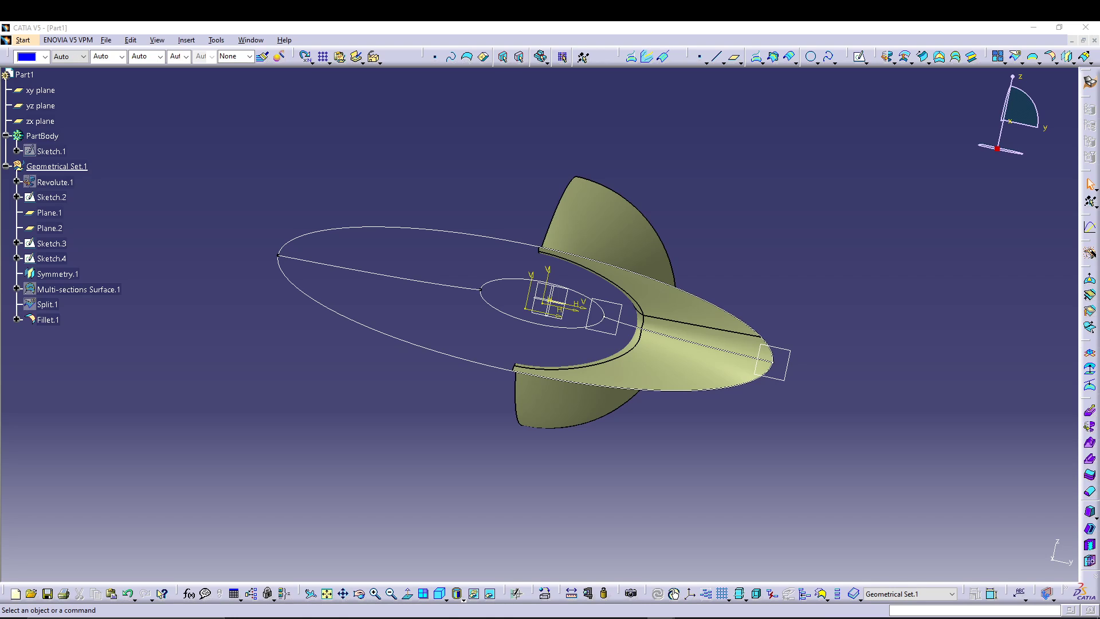
Start a sketch on the xy plane and draw a three-point arc of about 31 mm radius above the filleted surface
{"action": "left_click", "coordinate": [45, 90]}
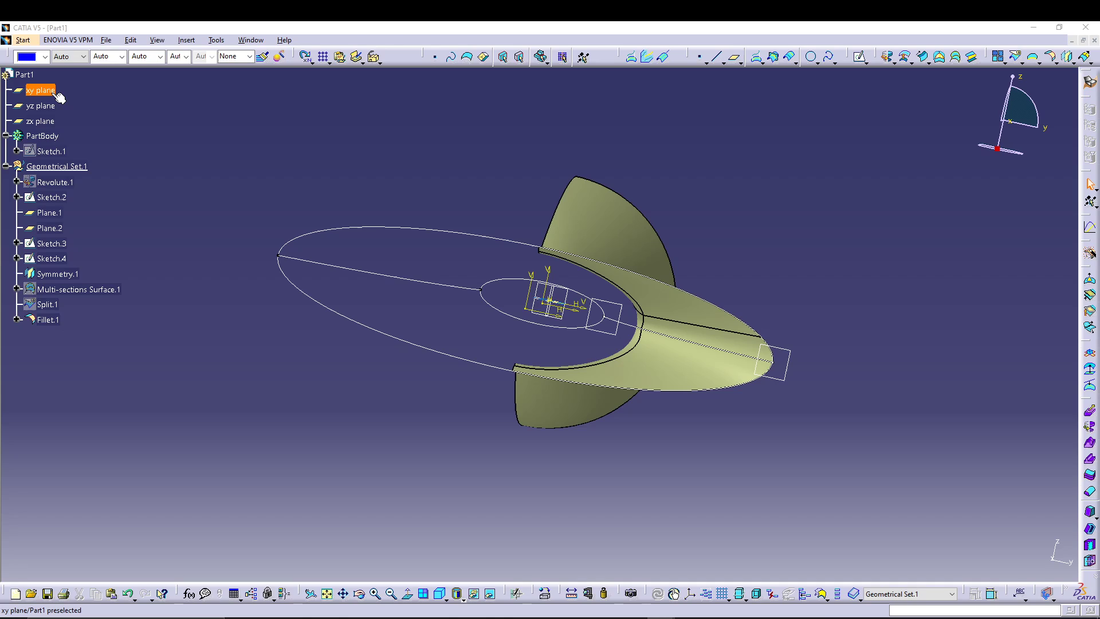
{"action": "left_click", "coordinate": [861, 57]}
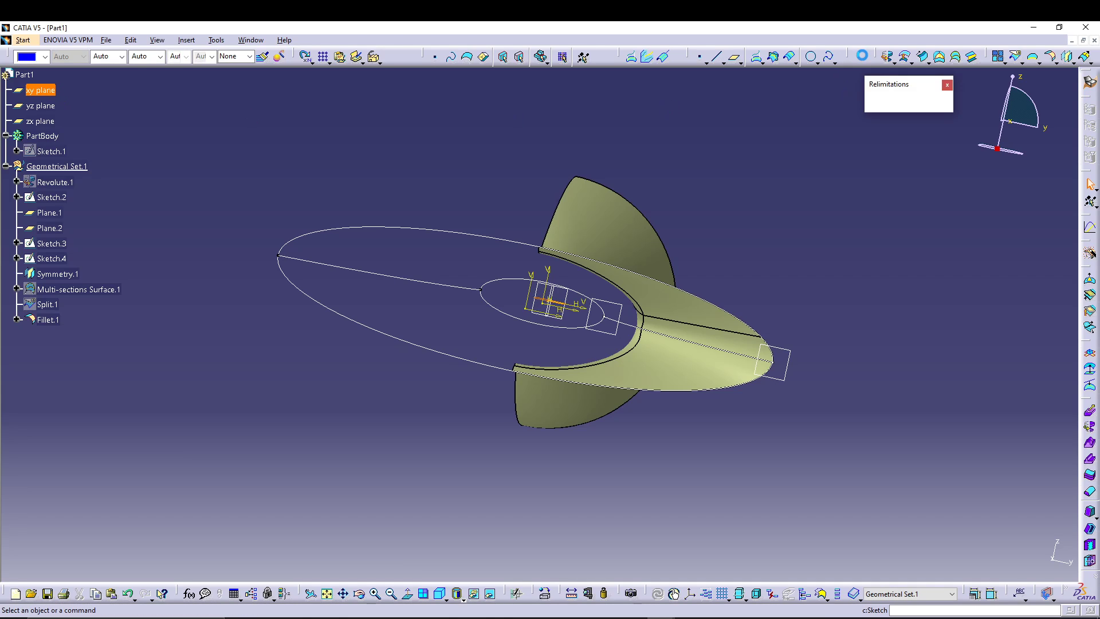
{"action": "left_click", "coordinate": [330, 594]}
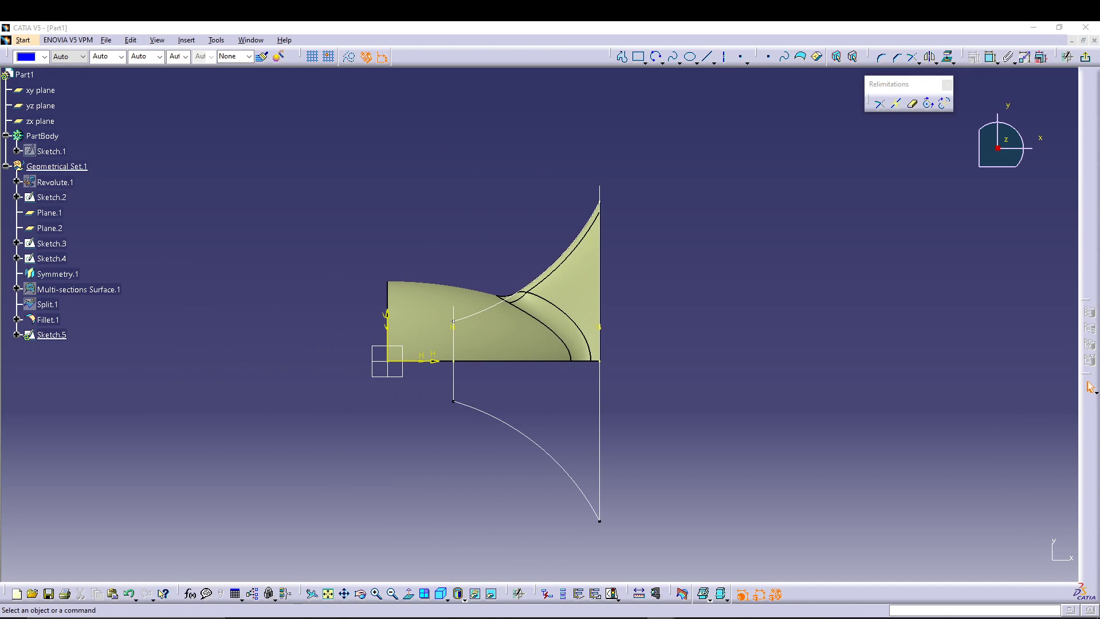
{"action": "middle_click_drag", "start_coordinate": [696, 257], "coordinate": [708, 293]}
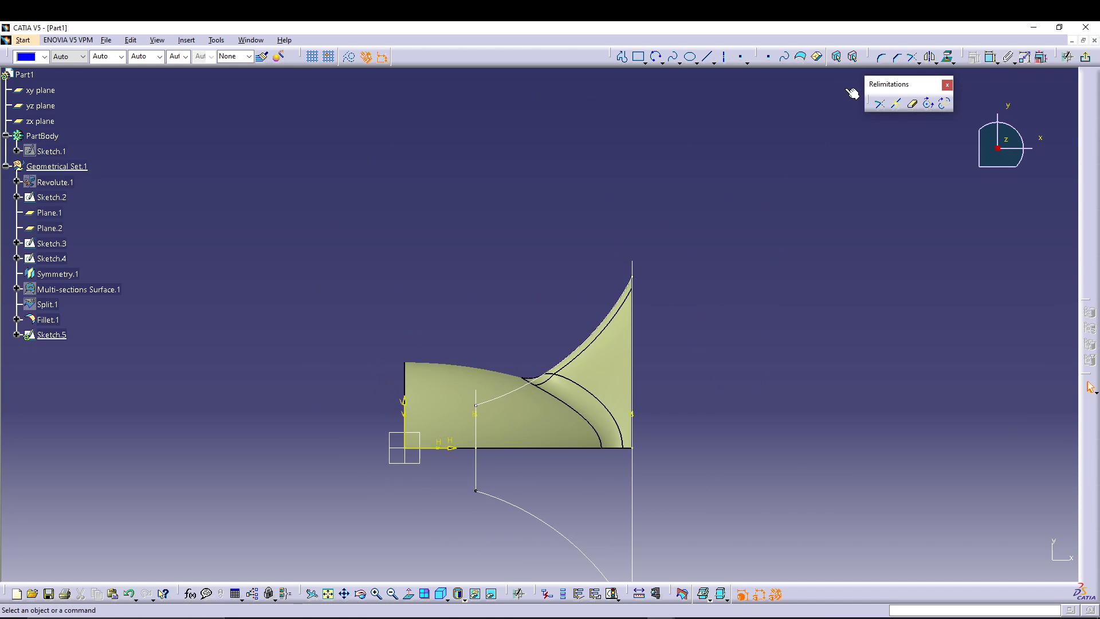
{"action": "left_click", "coordinate": [655, 56]}
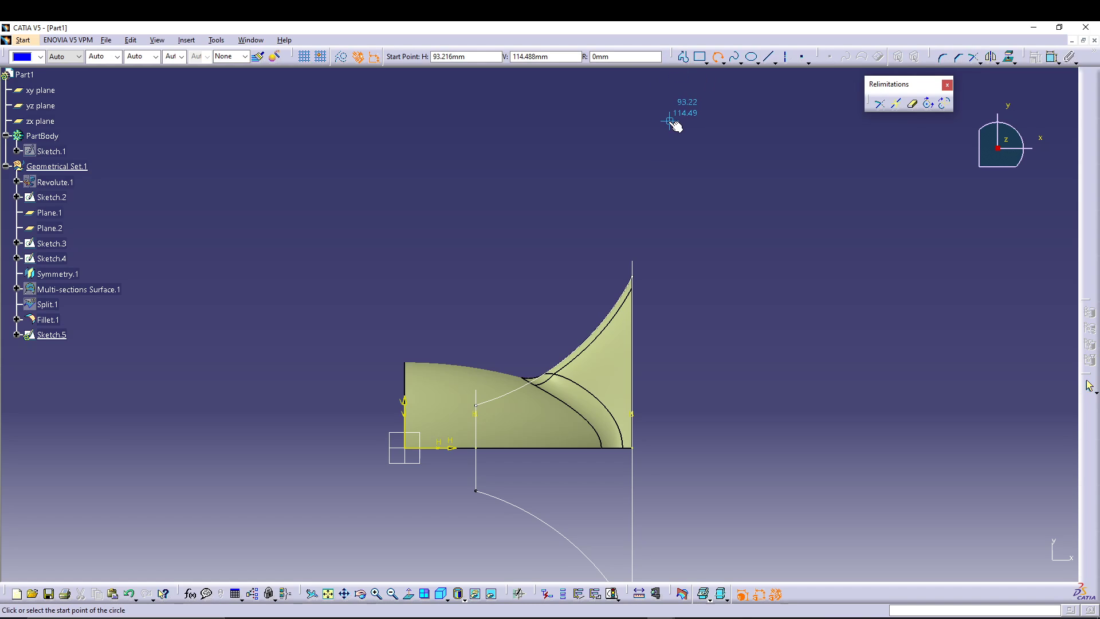
{"action": "left_click", "coordinate": [488, 222]}
{"action": "left_click", "coordinate": [565, 235]}
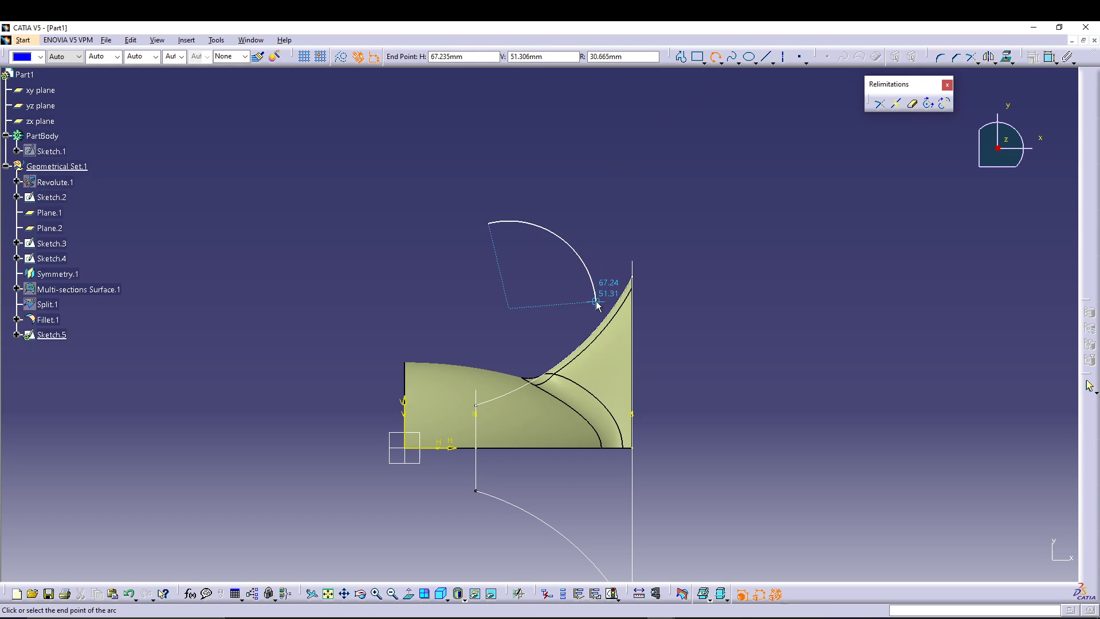
{"action": "left_click", "coordinate": [596, 303]}
Dimension the new arc's radius and set it to 78 mm
{"action": "left_click", "coordinate": [990, 56]}
{"action": "left_click", "coordinate": [585, 163]}
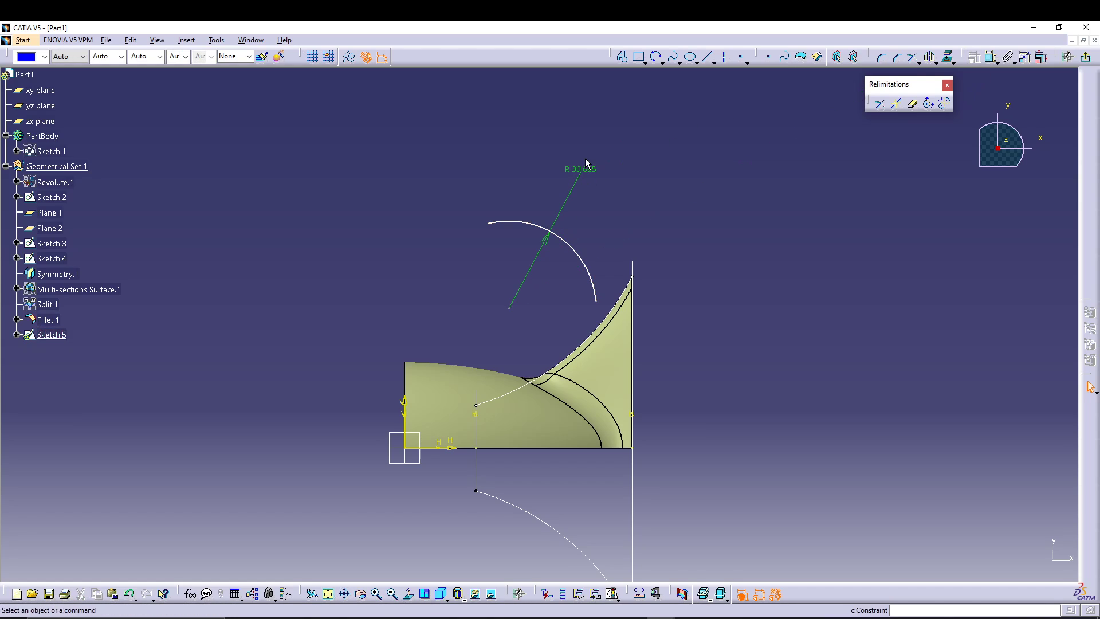
{"action": "double_click", "coordinate": [586, 170]}
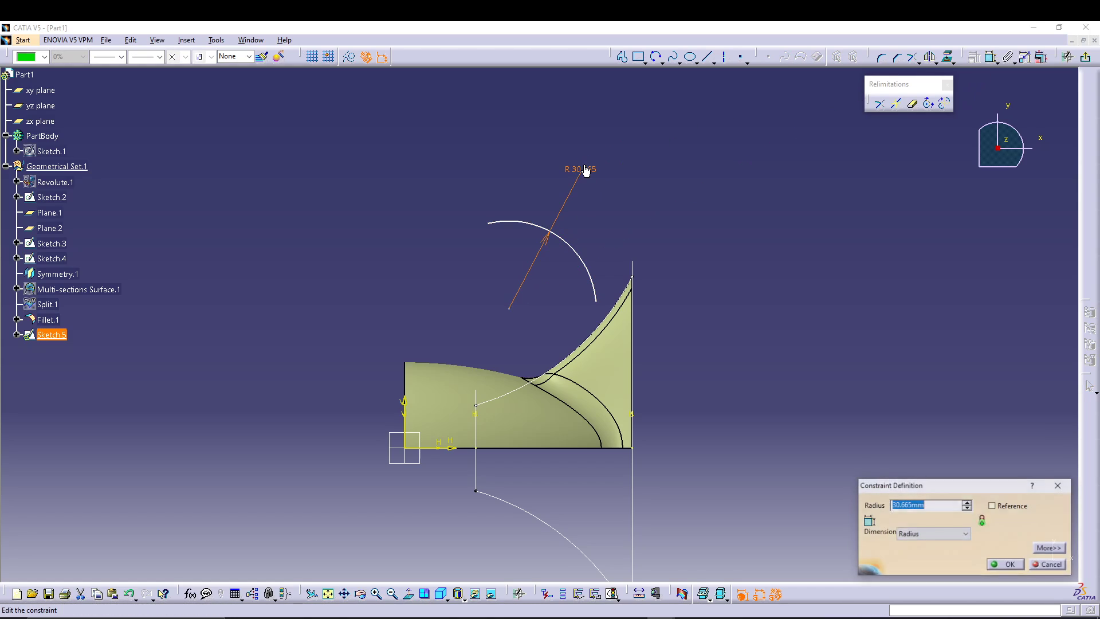
{"action": "type", "text": "78"}
{"action": "key", "text": "Return"}
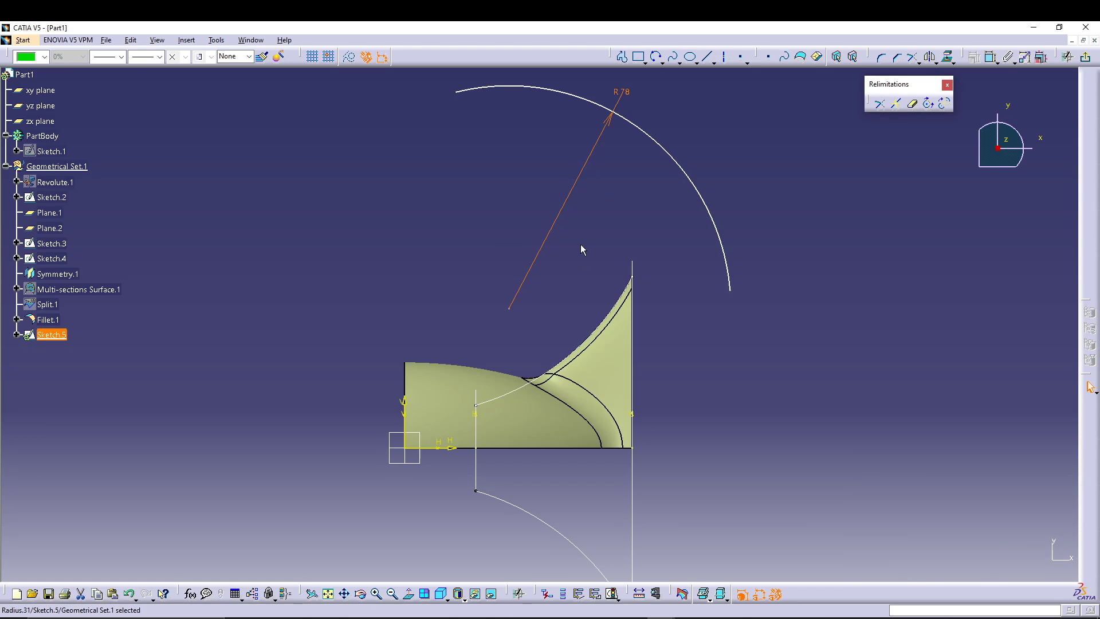
Constrain the arc's centre point to be coincident with the sketch origin
{"action": "left_click", "coordinate": [510, 322]}
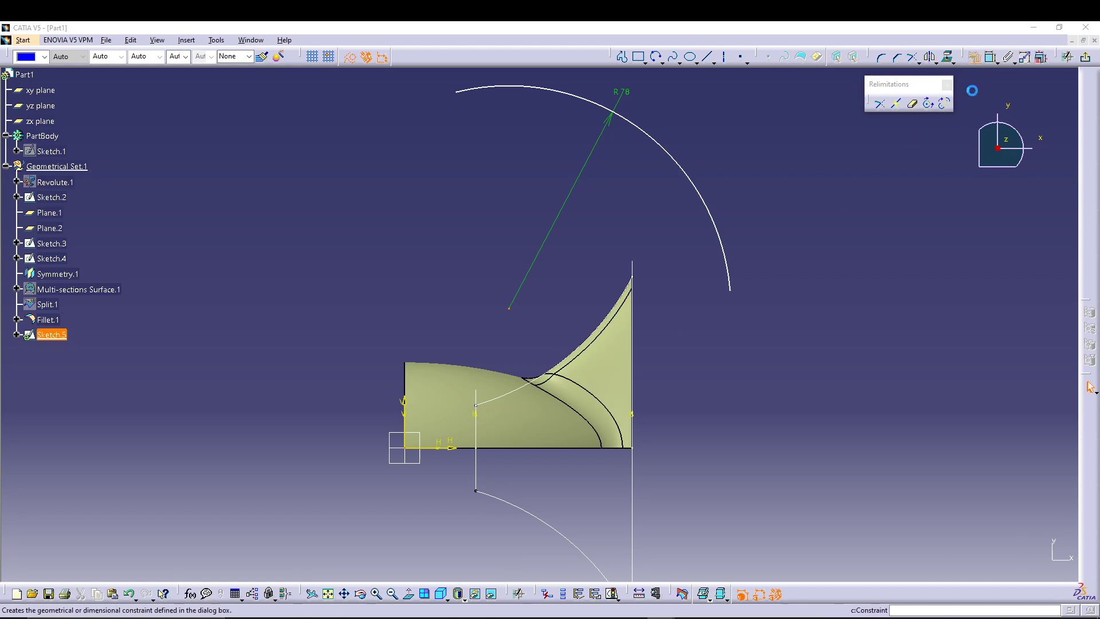
{"action": "left_click", "coordinate": [973, 57]}
{"action": "left_click", "coordinate": [1024, 456]}
{"action": "left_click", "coordinate": [1004, 564]}
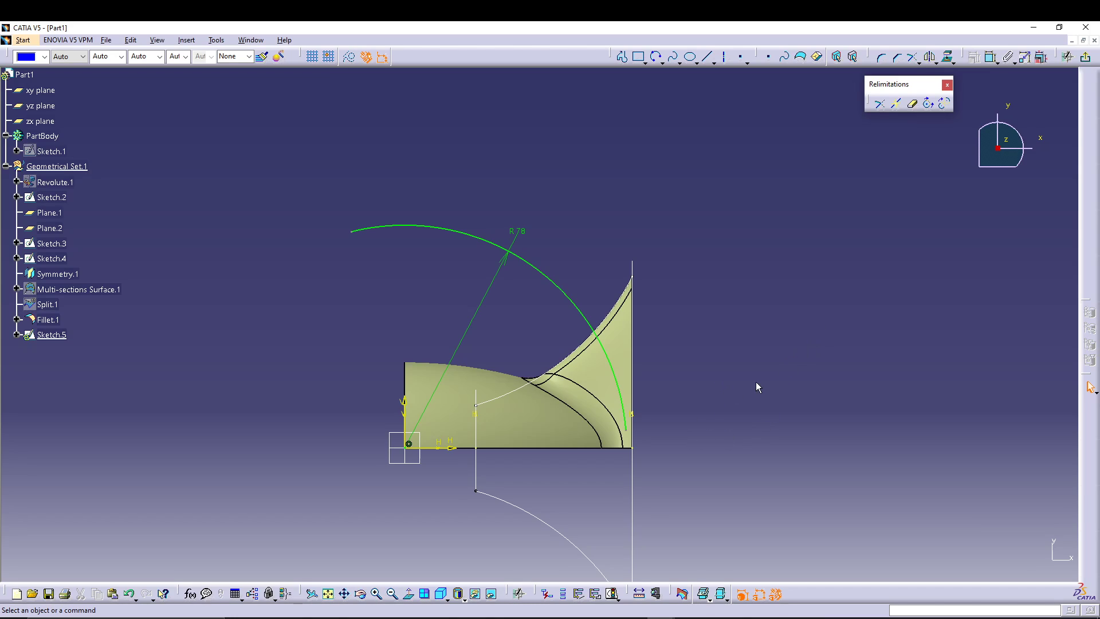
Constrain the arc's lower endpoint to be coincident with the horizontal sketch axis
{"action": "left_click", "coordinate": [635, 438]}
{"action": "left_click", "coordinate": [451, 447], "text": "ctrl"}
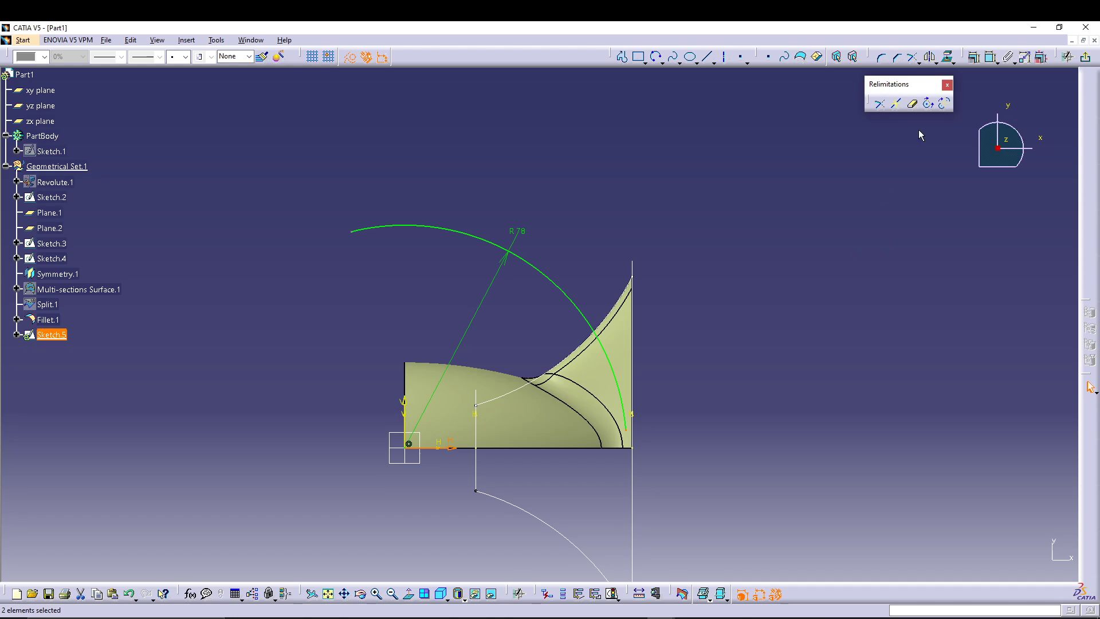
{"action": "left_click", "coordinate": [991, 57]}
{"action": "right_click", "coordinate": [763, 290]}
{"action": "left_click", "coordinate": [798, 341]}
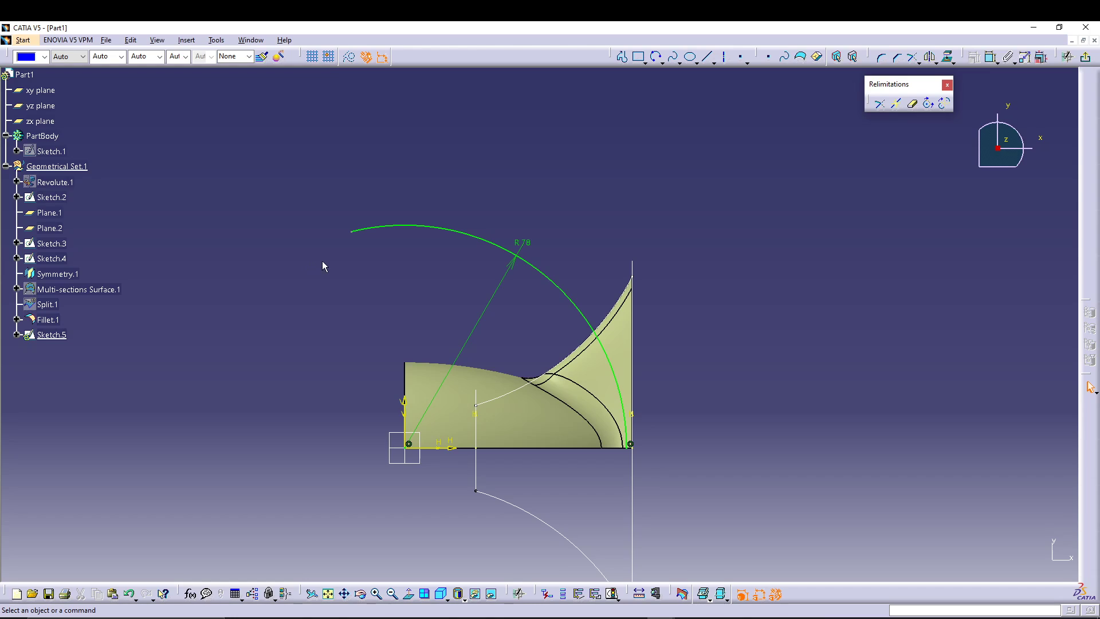
Shorten the arc by moving its free upper endpoint along the curve, and exit the sketch
{"action": "left_click_drag", "start_coordinate": [350, 233], "coordinate": [506, 218]}
{"action": "left_click", "coordinate": [1085, 56]}
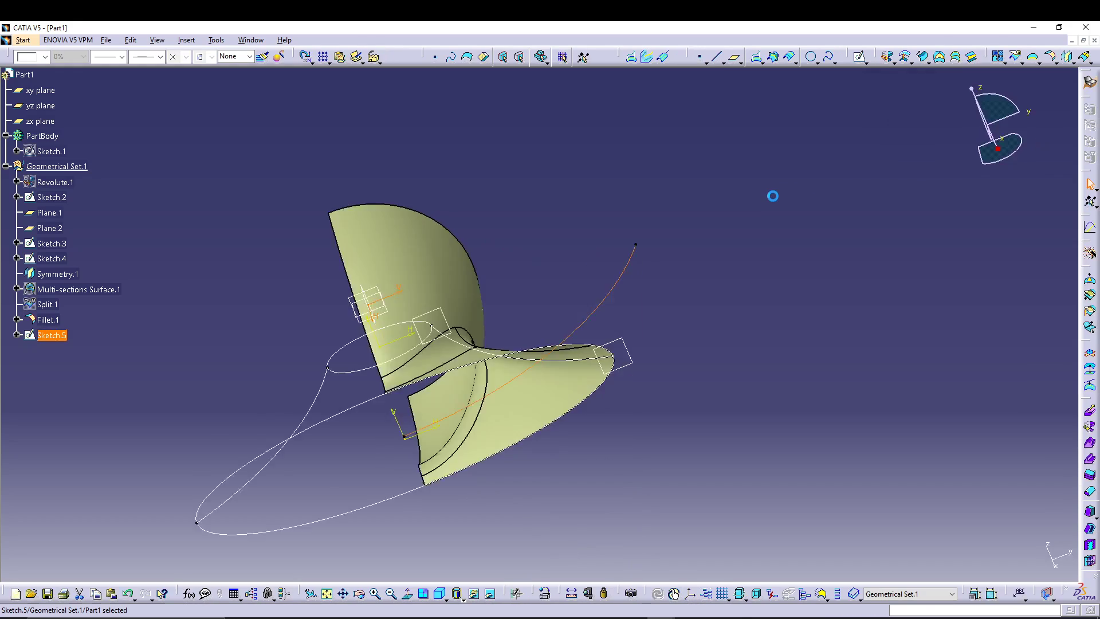
{"action": "middle_click_drag", "start_coordinate": [711, 167], "coordinate": [623, 307]}
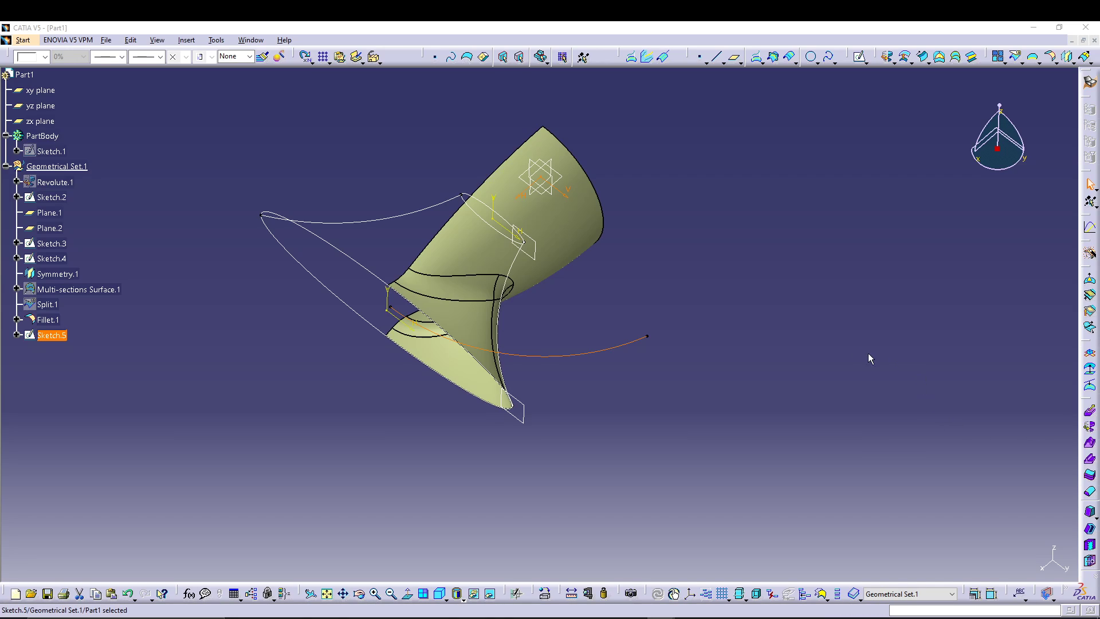
Extrude the 78 mm arc sketch as a surface perpendicular to the xy plane, with both limits at 20 mm
{"action": "left_click", "coordinate": [894, 62]}
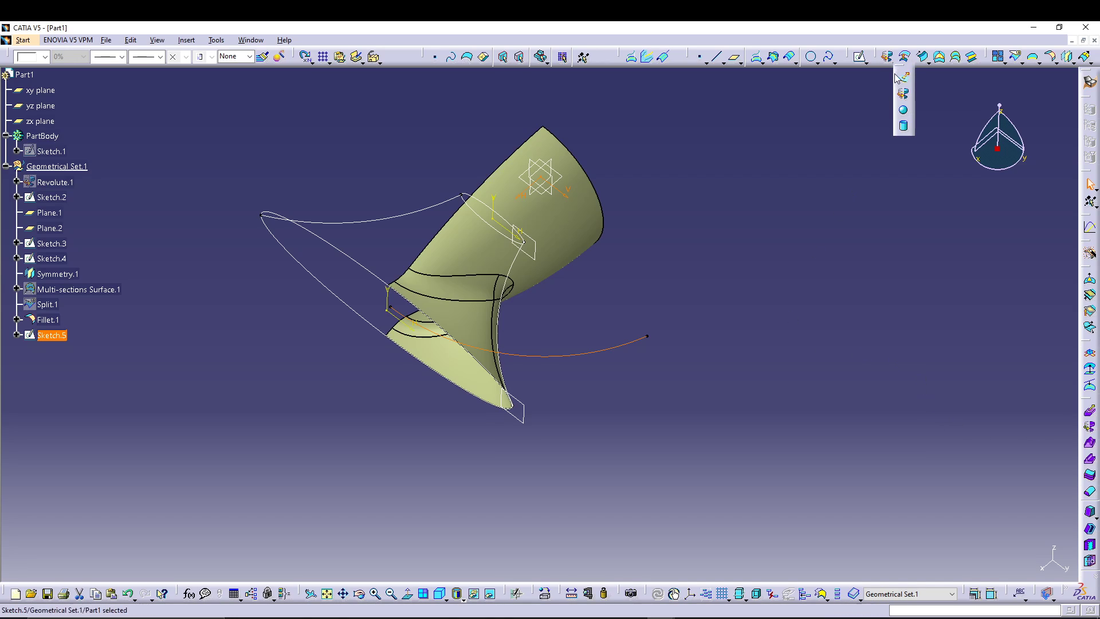
{"action": "left_click", "coordinate": [904, 76]}
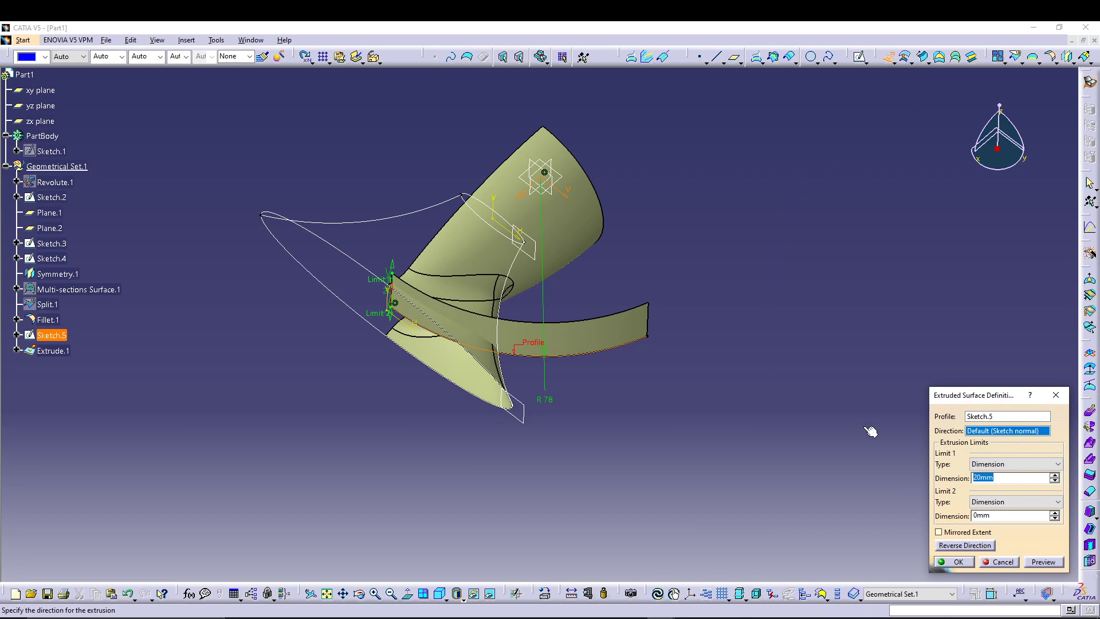
{"action": "left_click", "coordinate": [48, 90]}
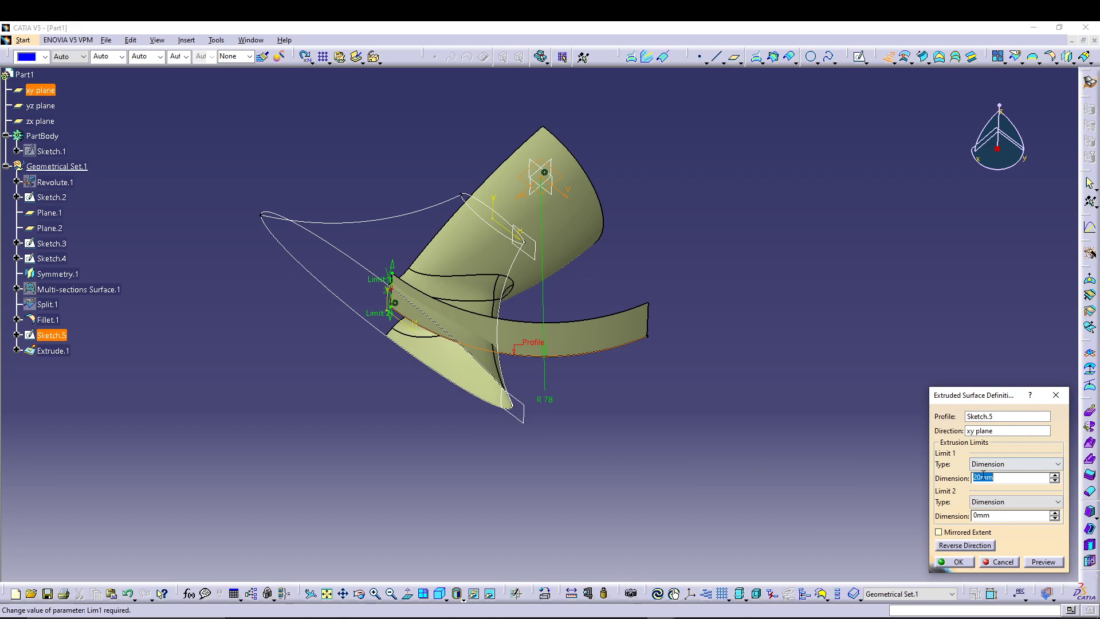
{"action": "double_click", "coordinate": [1007, 518]}
{"action": "type", "text": "20"}
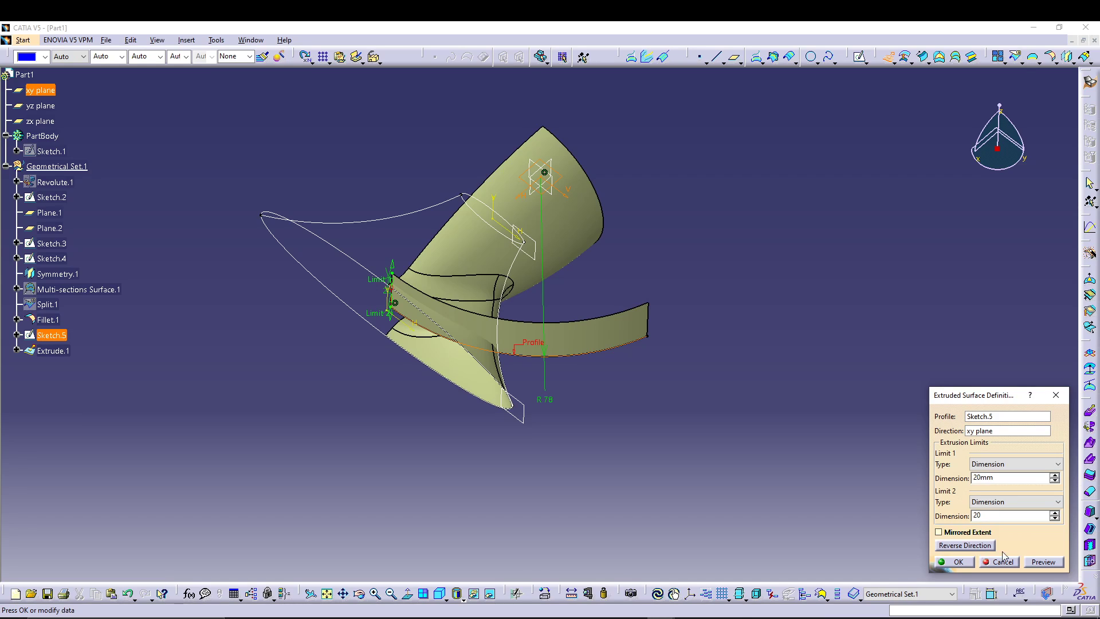
{"action": "left_click", "coordinate": [1026, 564]}
{"action": "left_click", "coordinate": [956, 562]}
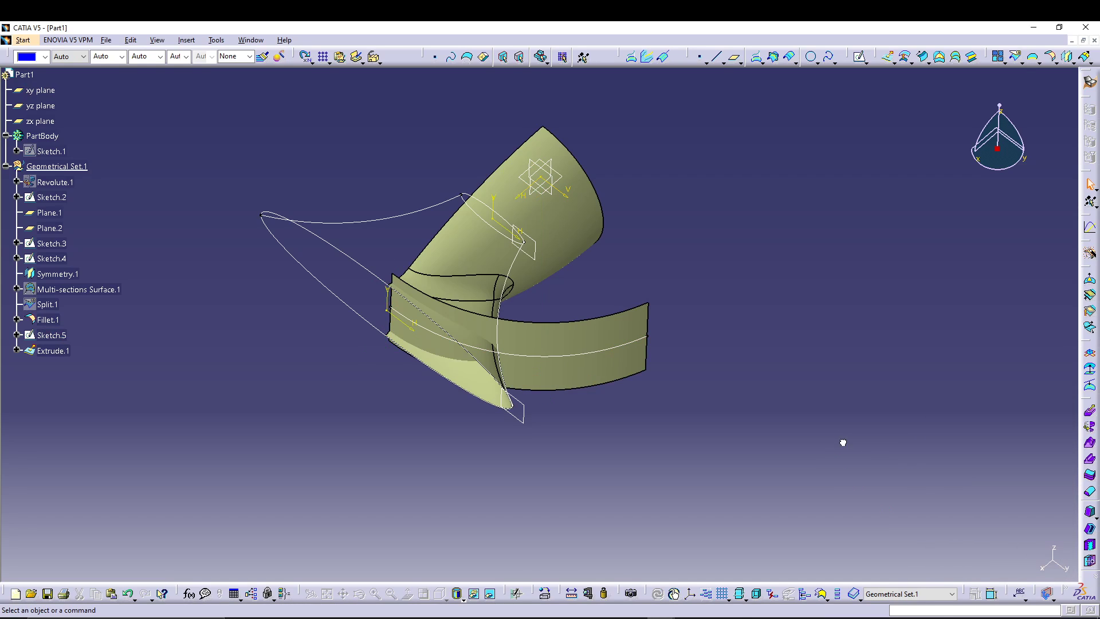
Split the filleted surface with the extruded arc surface, keeping the side with the revolved body
{"action": "middle_click_drag", "start_coordinate": [855, 414], "coordinate": [641, 455]}
{"action": "middle_click_drag", "start_coordinate": [577, 439], "coordinate": [667, 440]}
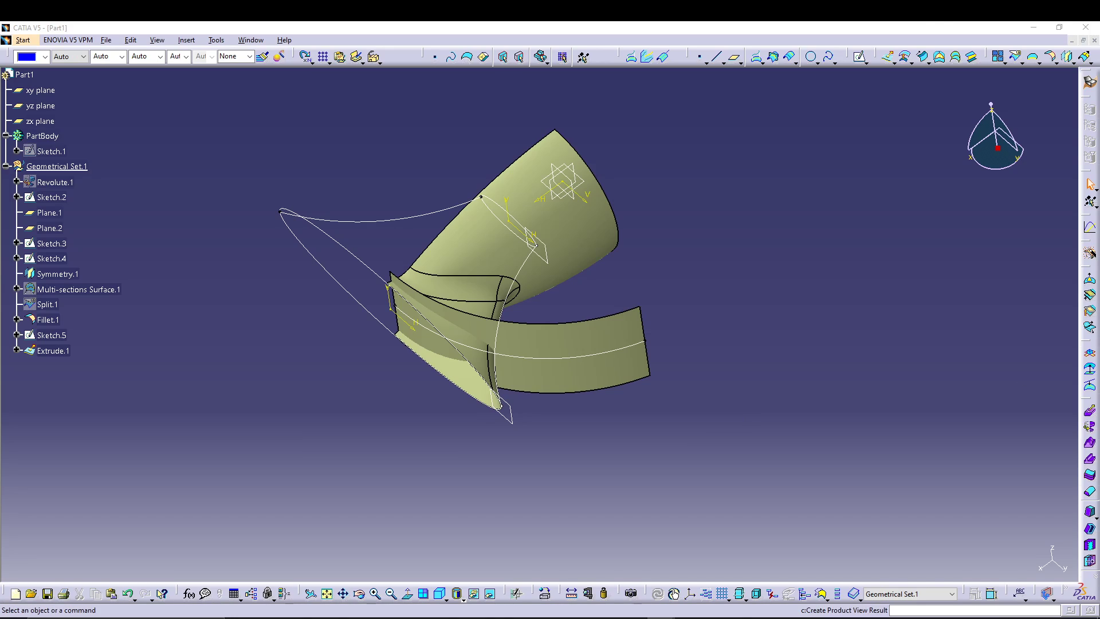
{"action": "left_click", "coordinate": [1016, 56]}
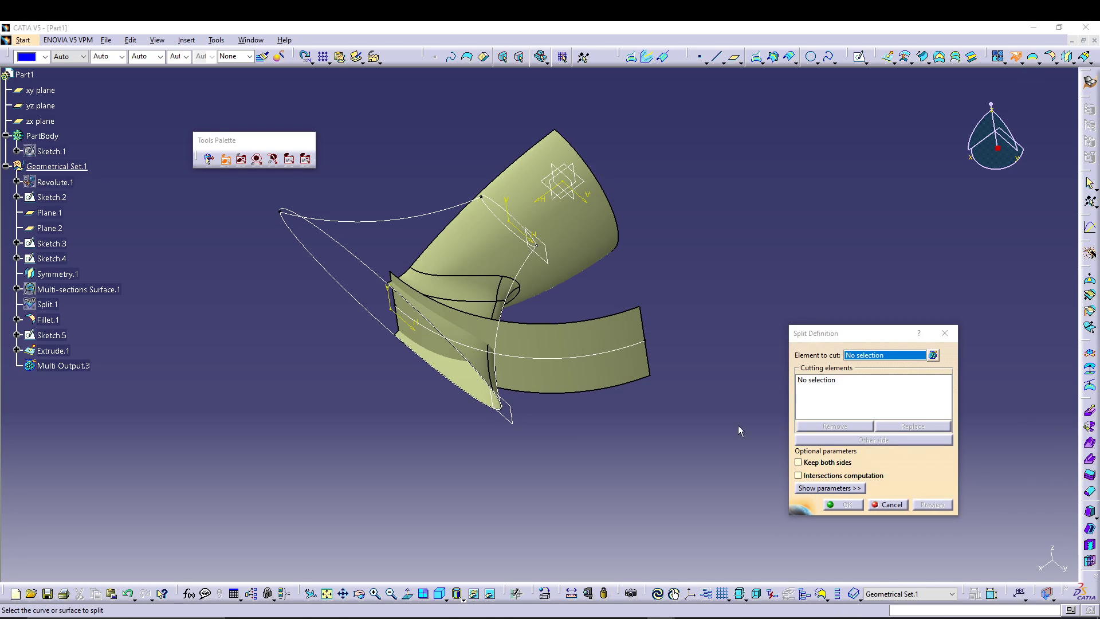
{"action": "left_click", "coordinate": [48, 320]}
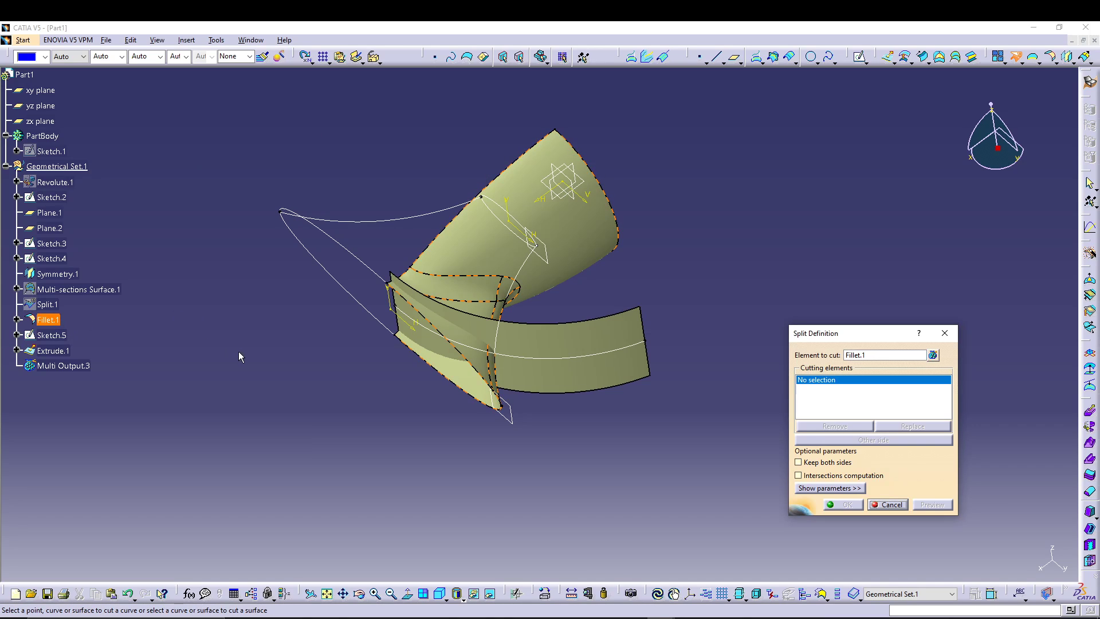
{"action": "left_click", "coordinate": [60, 351]}
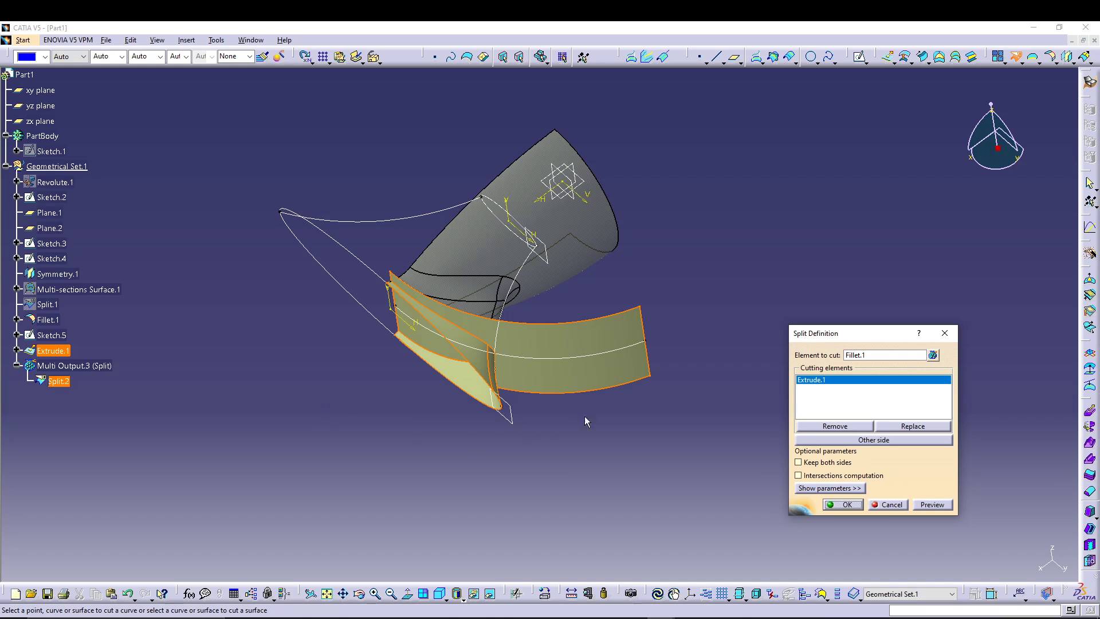
{"action": "middle_click_drag", "start_coordinate": [627, 418], "coordinate": [610, 454]}
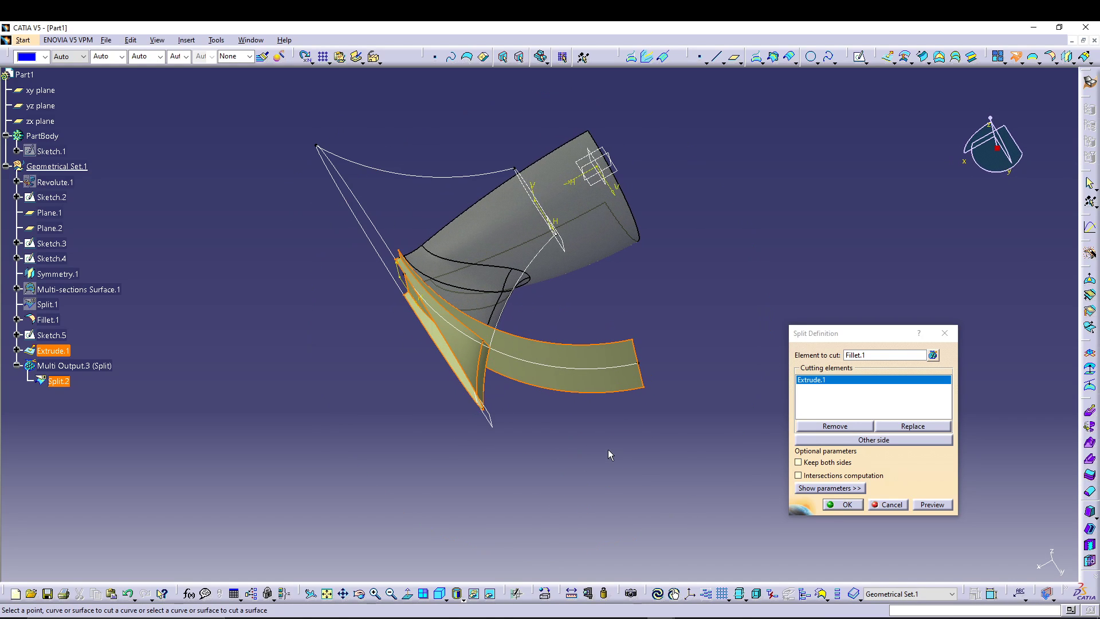
{"action": "left_click", "coordinate": [892, 439]}
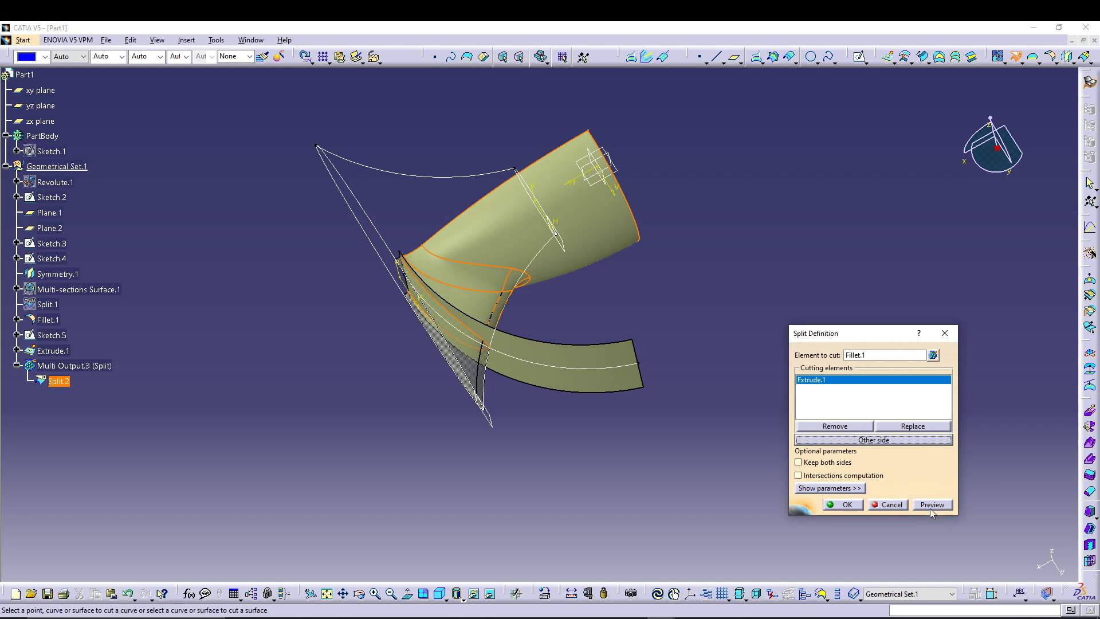
{"action": "left_click", "coordinate": [847, 505]}
Examine the trimmed surface from several sides and review the definition of its split
{"action": "middle_click_drag", "start_coordinate": [663, 508], "coordinate": [668, 450]}
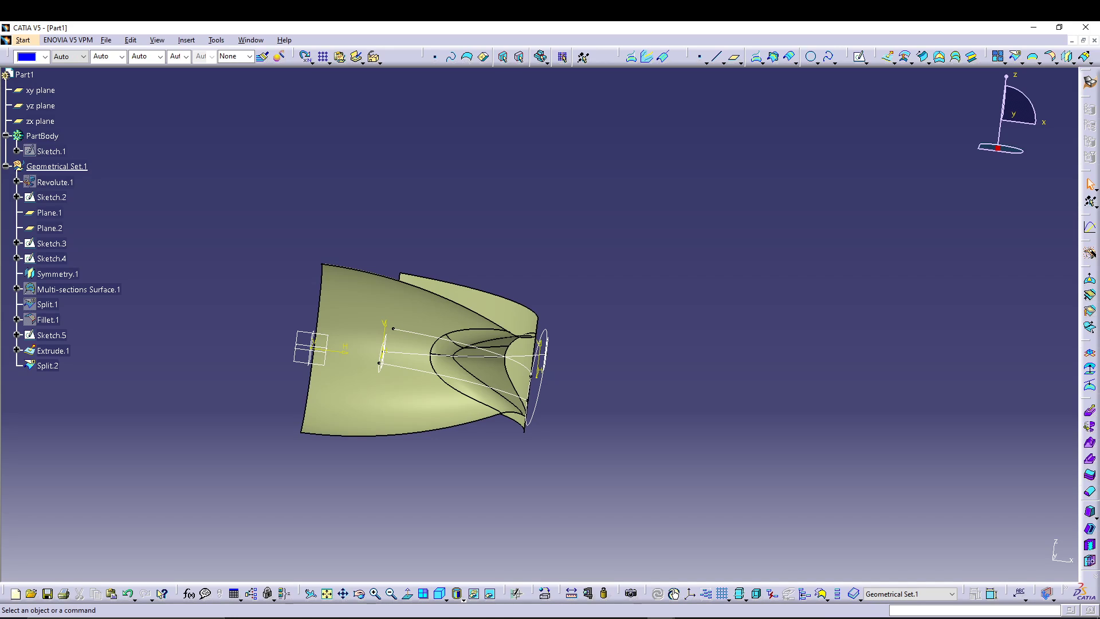
{"action": "middle_click_drag", "start_coordinate": [588, 307], "coordinate": [431, 459]}
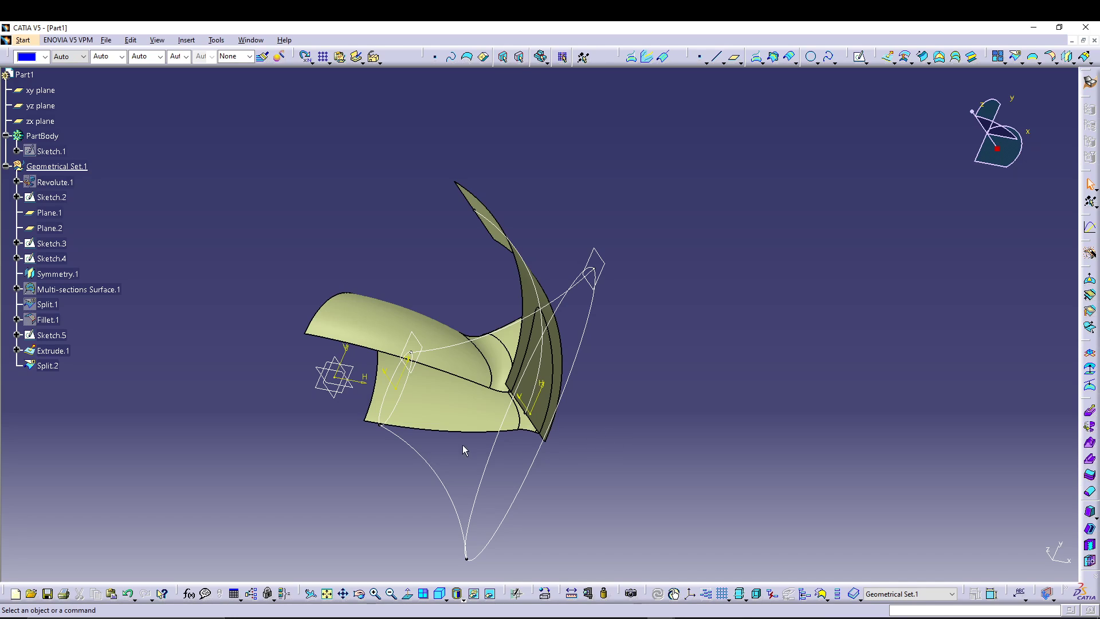
{"action": "double_click", "coordinate": [57, 365]}
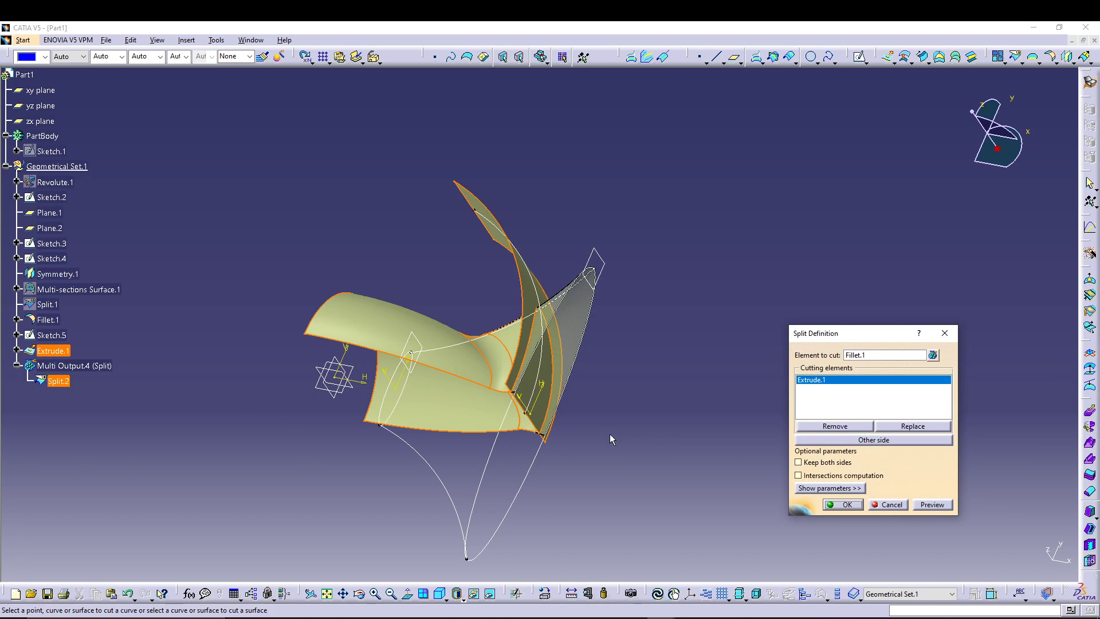
{"action": "middle_click_drag", "start_coordinate": [627, 400], "coordinate": [687, 402]}
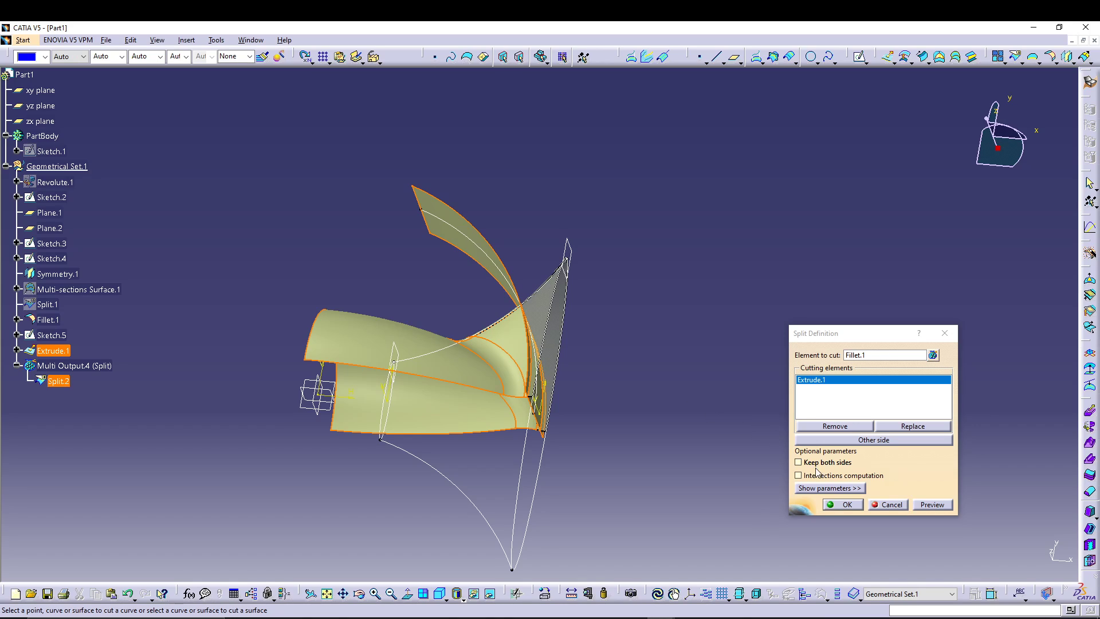
{"action": "left_click", "coordinate": [847, 505]}
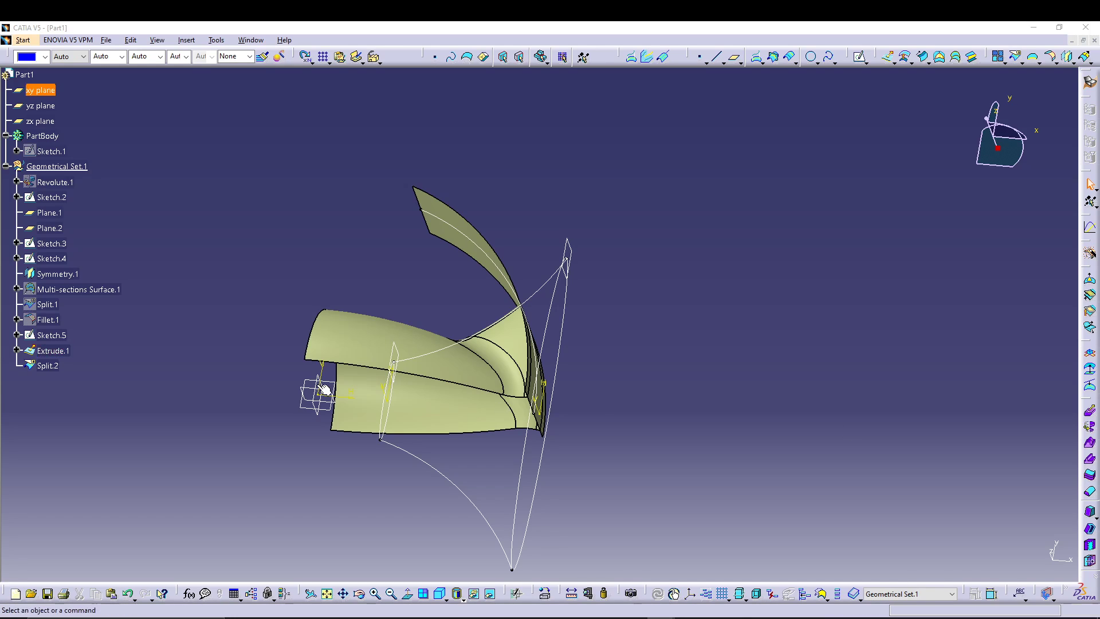
{"action": "middle_click_drag", "start_coordinate": [380, 243], "coordinate": [437, 393]}
{"action": "middle_click_drag", "start_coordinate": [495, 338], "coordinate": [484, 417]}
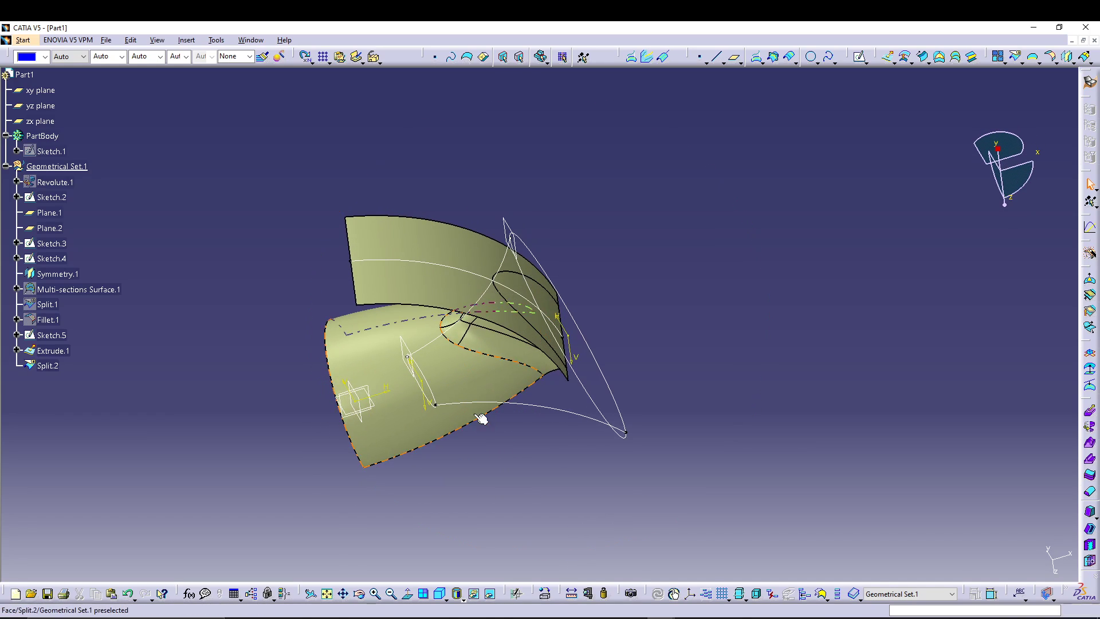
Hide the extruded arc surface used as the cutting element
{"action": "left_click", "coordinate": [458, 288]}
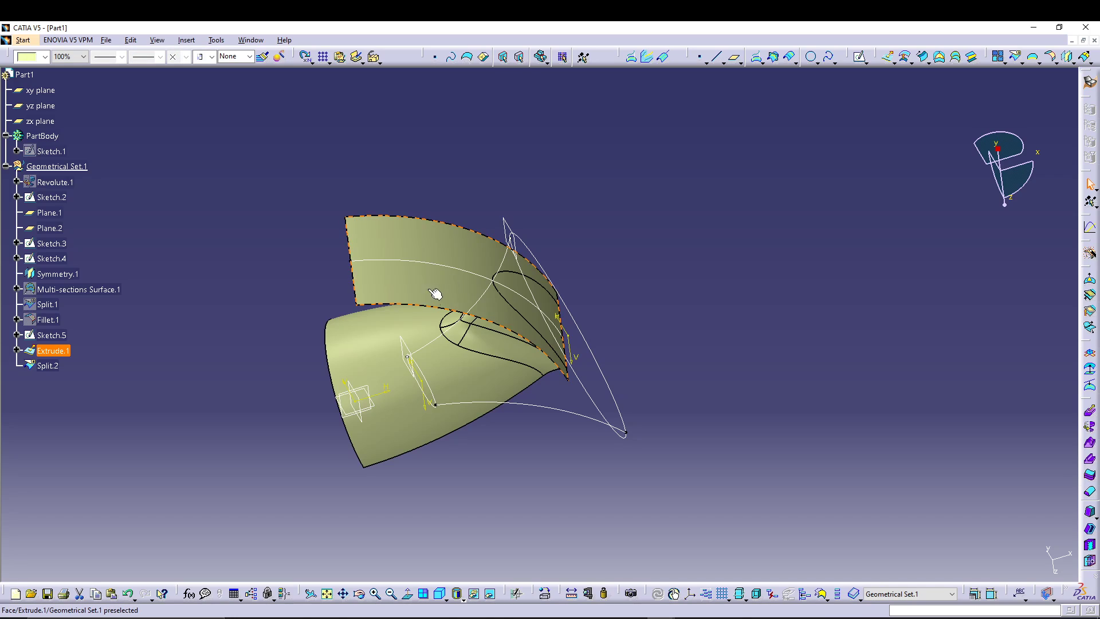
{"action": "middle_click_drag", "start_coordinate": [507, 466], "coordinate": [564, 327]}
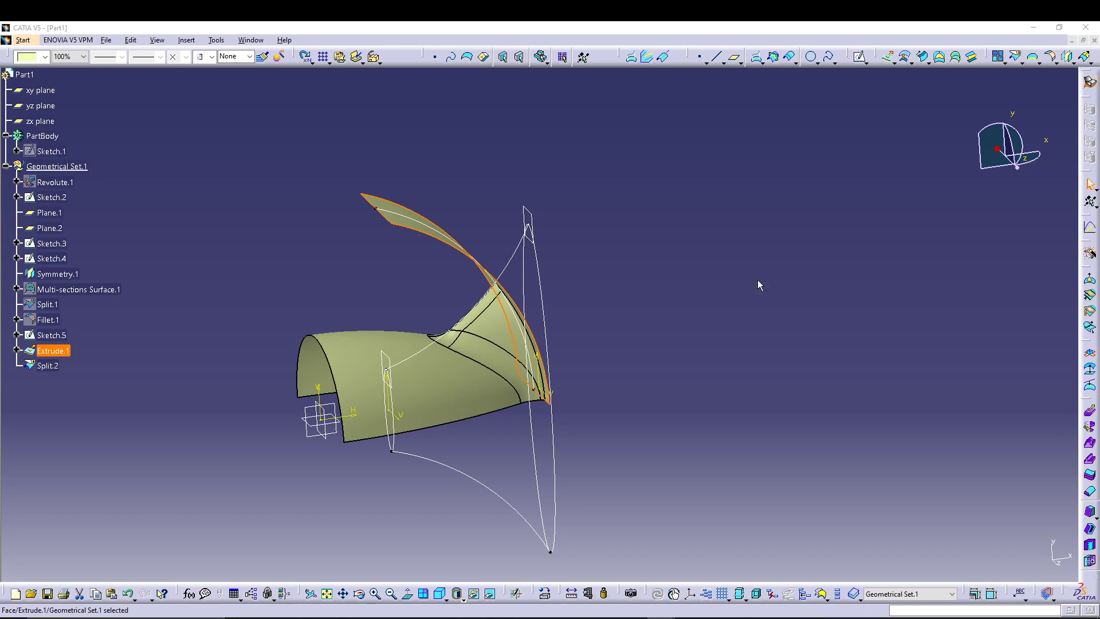
{"action": "right_click", "coordinate": [57, 350]}
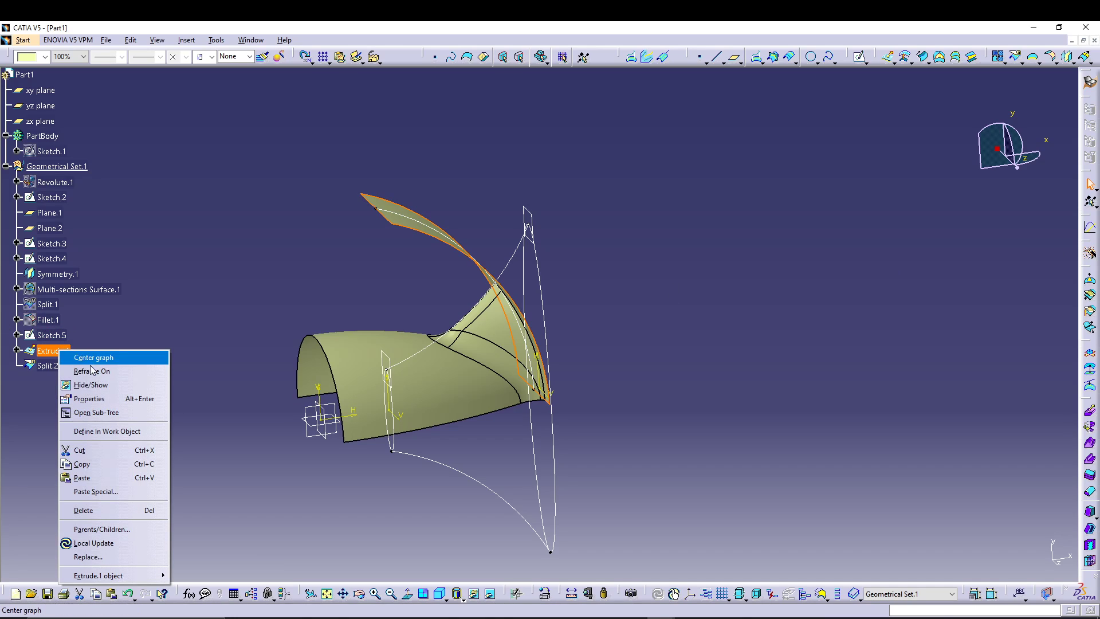
{"action": "left_click", "coordinate": [101, 390]}
{"action": "middle_click_drag", "start_coordinate": [287, 270], "coordinate": [312, 228]}
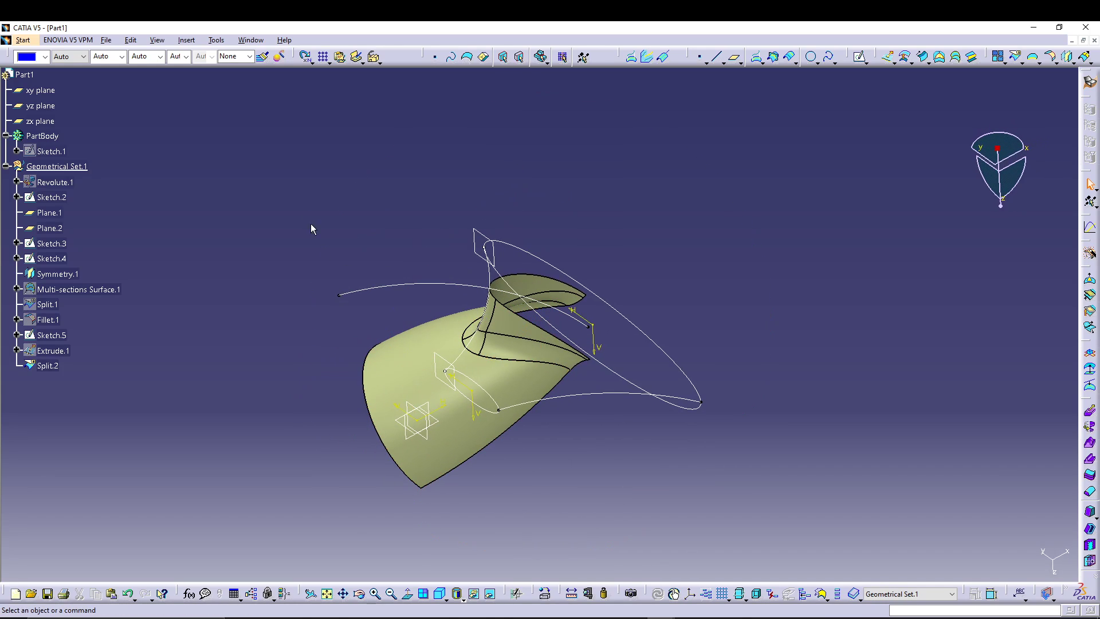
Hide all sketches and curves, along with the reference plane Plane.1
{"action": "left_click", "coordinate": [216, 40]}
{"action": "mouse_move", "coordinate": [263, 138]}
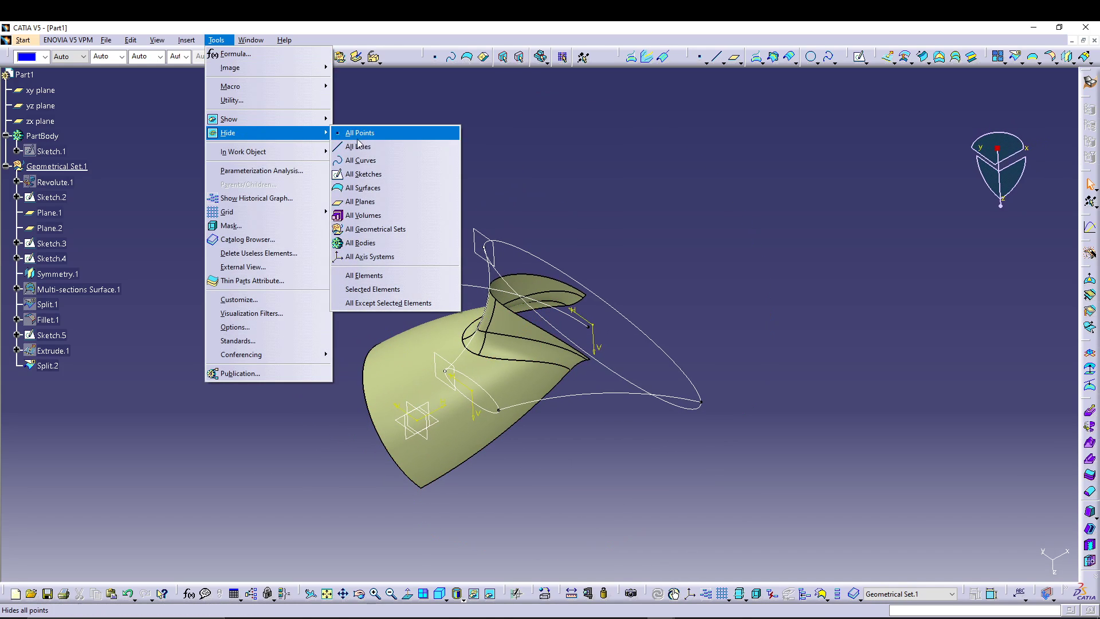
{"action": "left_click", "coordinate": [375, 178]}
{"action": "left_click", "coordinate": [215, 43]}
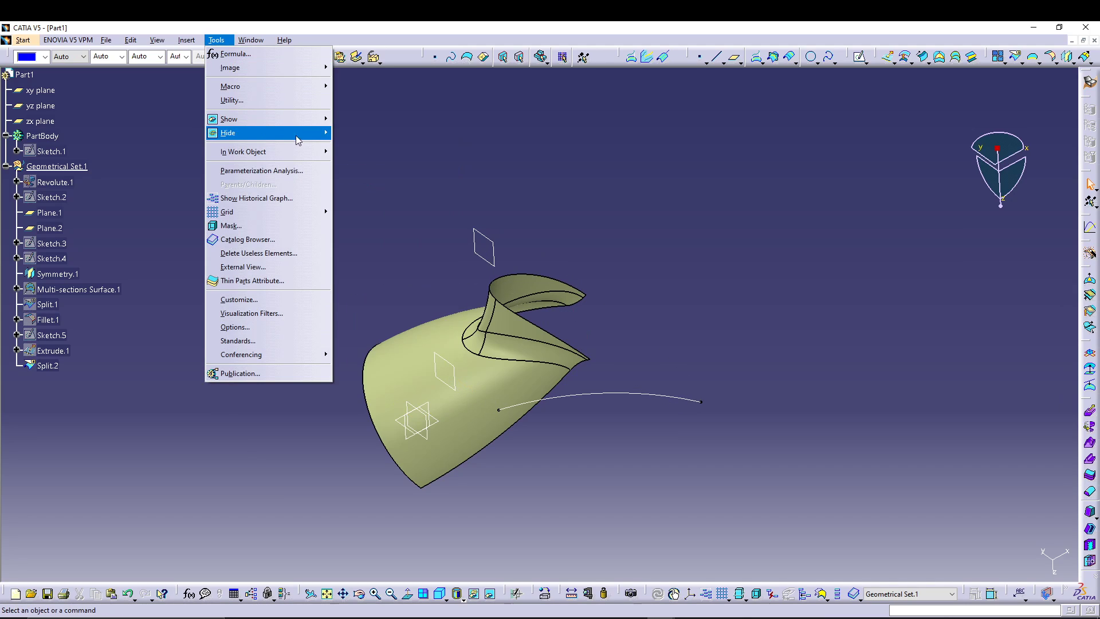
{"action": "mouse_move", "coordinate": [293, 135]}
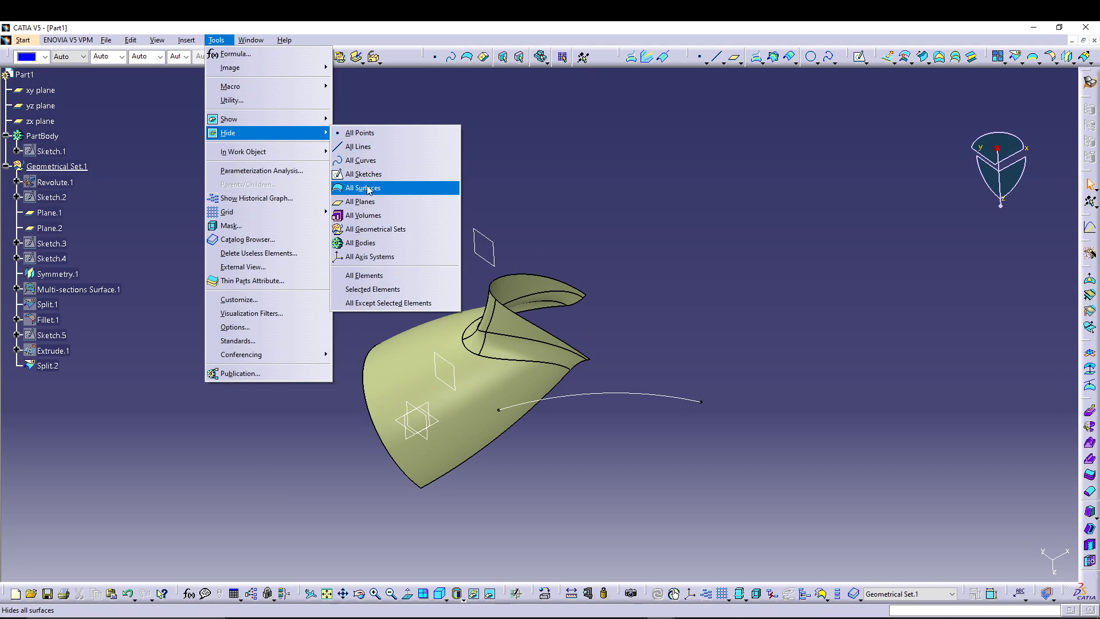
{"action": "left_click", "coordinate": [363, 161]}
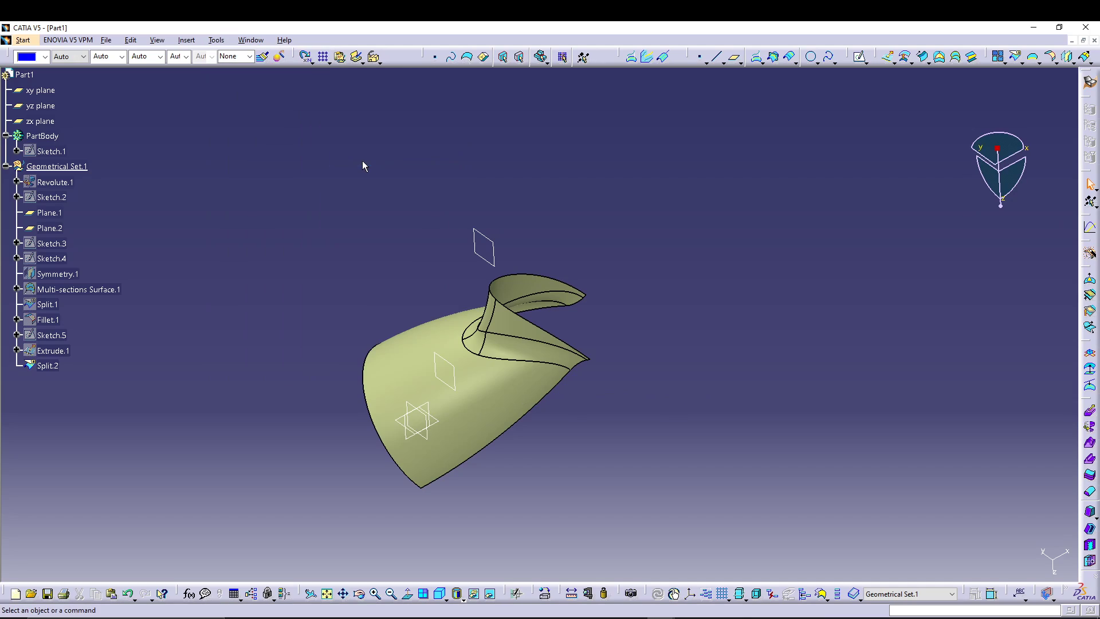
{"action": "right_click", "coordinate": [488, 245]}
{"action": "left_click", "coordinate": [527, 275]}
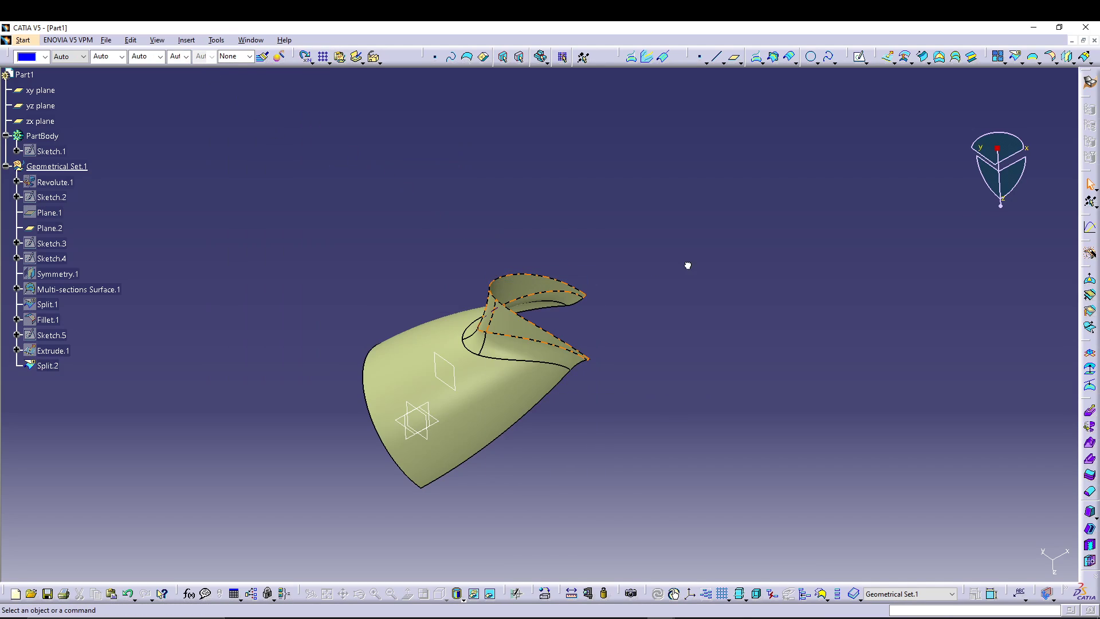
Mirror the trimmed split surface about the zx plane with the Symmetry command
{"action": "middle_click_drag", "start_coordinate": [650, 326], "coordinate": [621, 304]}
{"action": "middle_click_drag", "start_coordinate": [381, 462], "coordinate": [463, 490]}
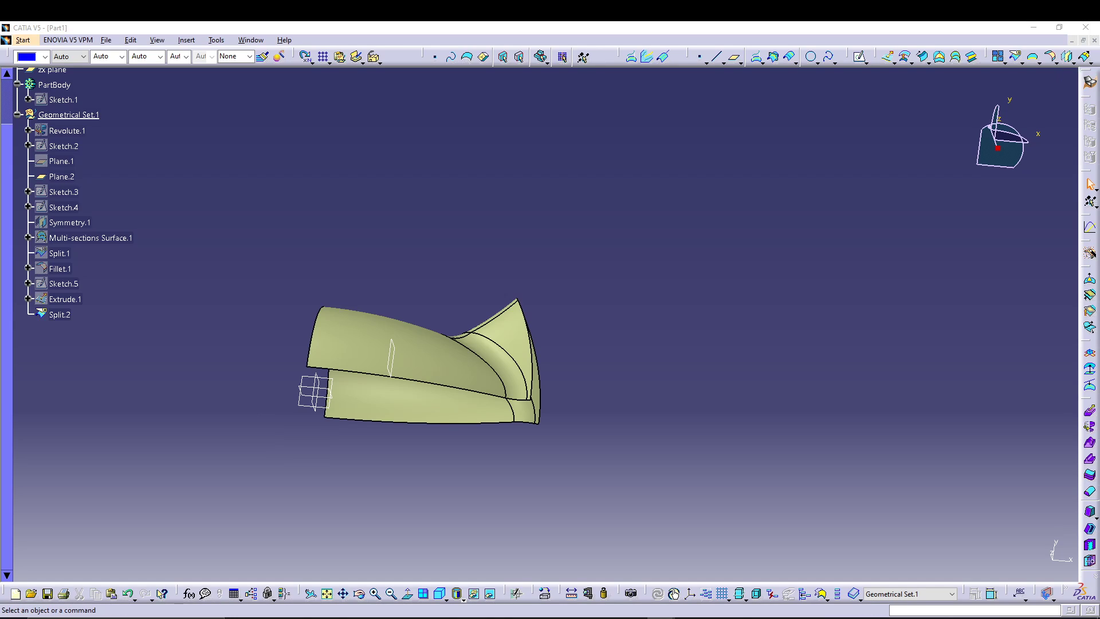
{"action": "left_click", "coordinate": [1068, 57]}
{"action": "left_click", "coordinate": [71, 315]}
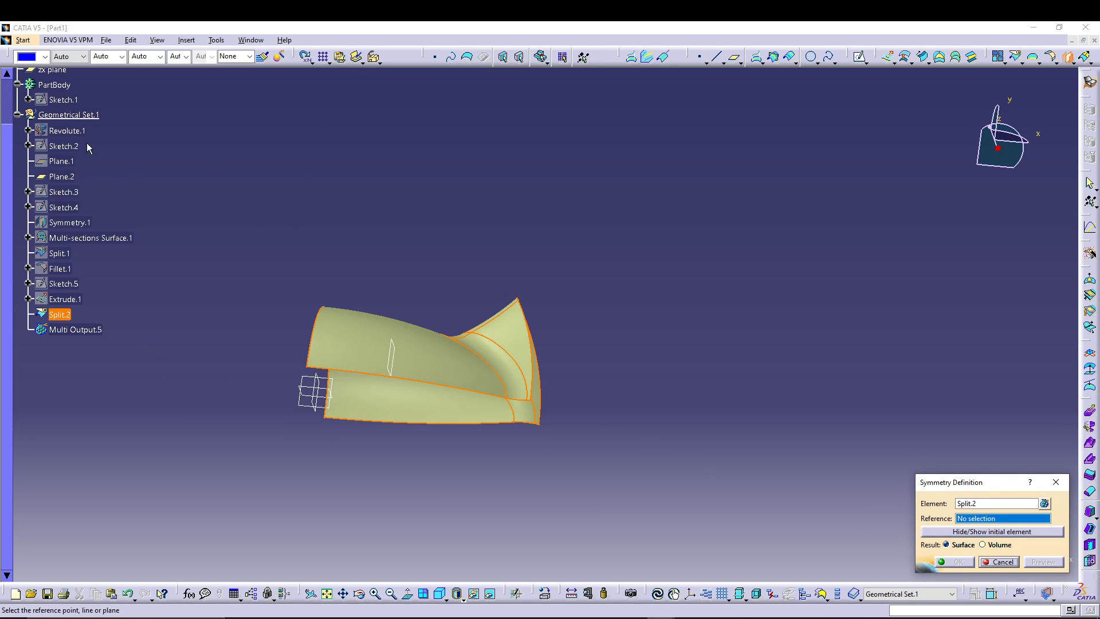
{"action": "left_click", "coordinate": [40, 121]}
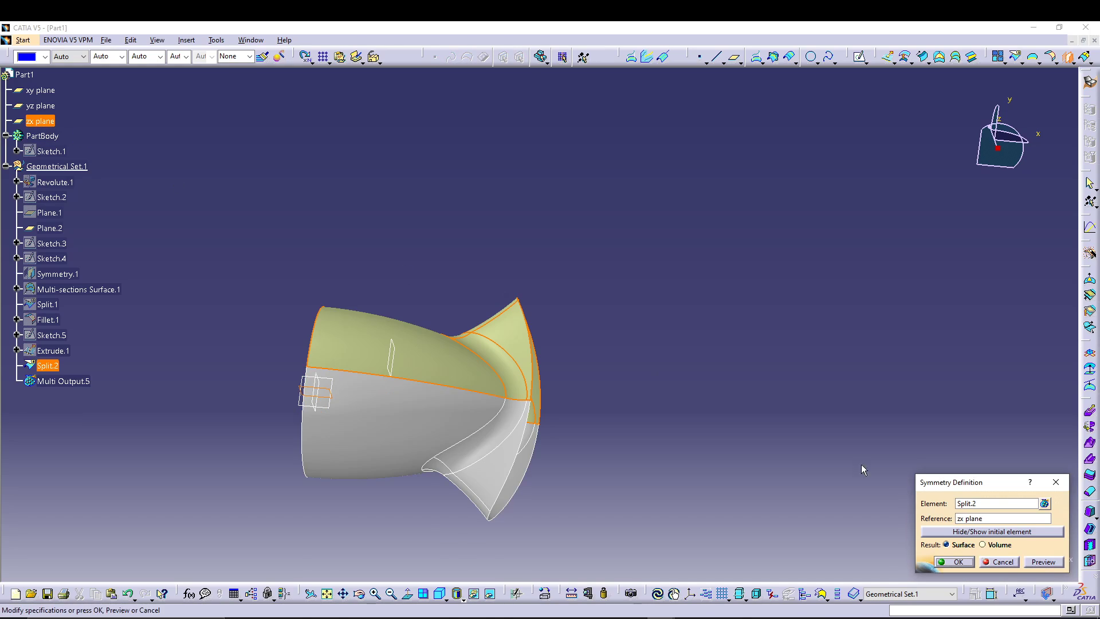
{"action": "left_click", "coordinate": [945, 562]}
Join the trimmed split surface and its mirrored copy into one surface with a 0.001 mm merging distance
{"action": "middle_click_drag", "start_coordinate": [597, 414], "coordinate": [466, 368]}
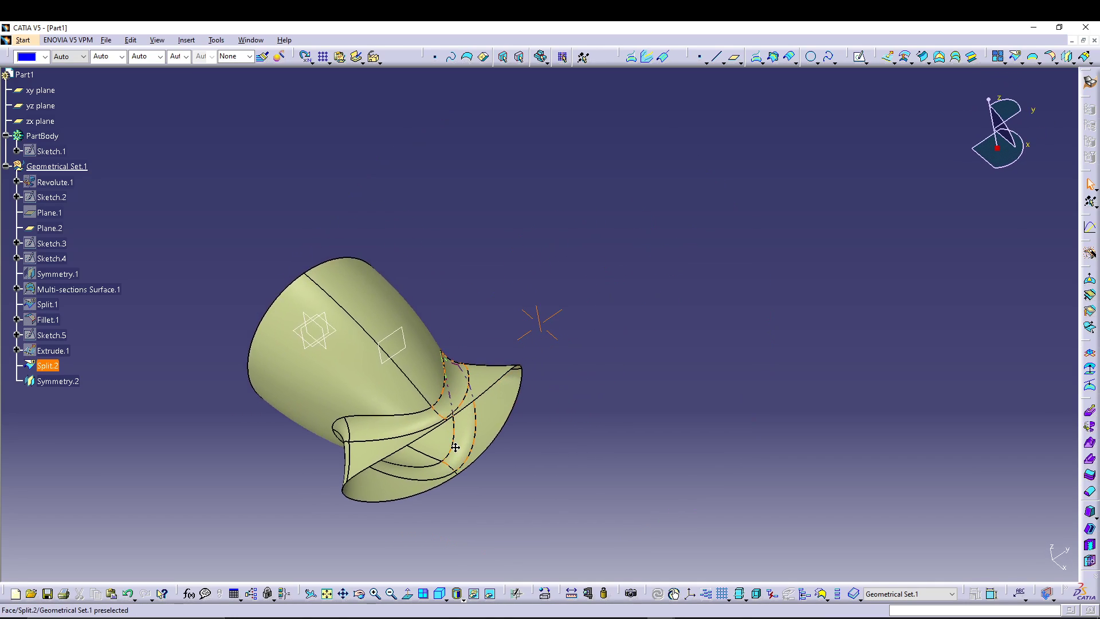
{"action": "middle_click_drag", "start_coordinate": [614, 270], "coordinate": [450, 355]}
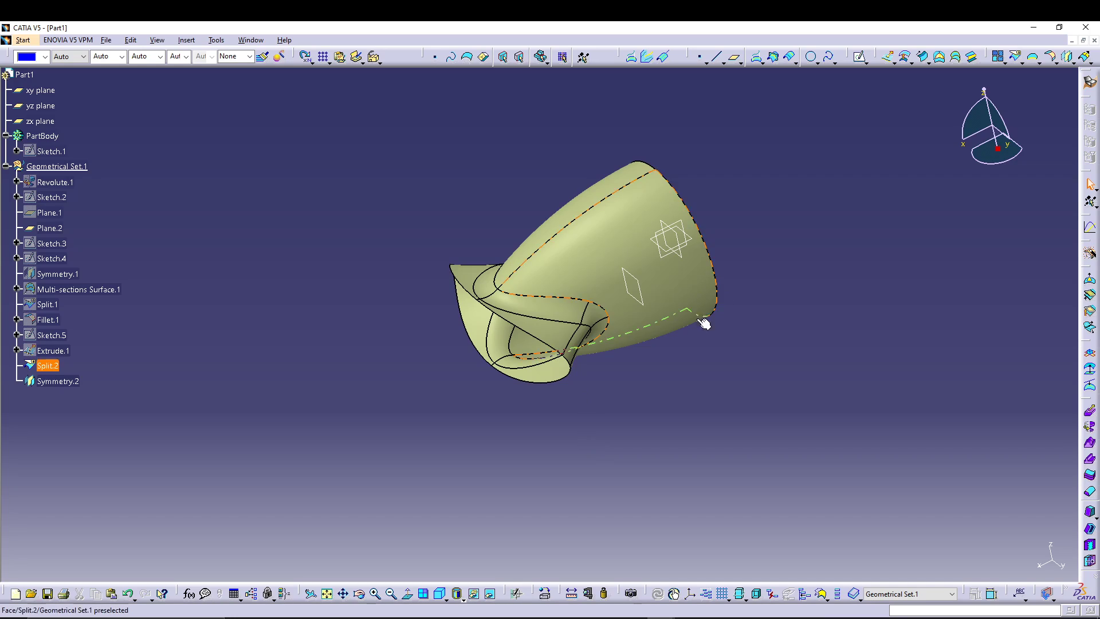
{"action": "left_click", "coordinate": [997, 58]}
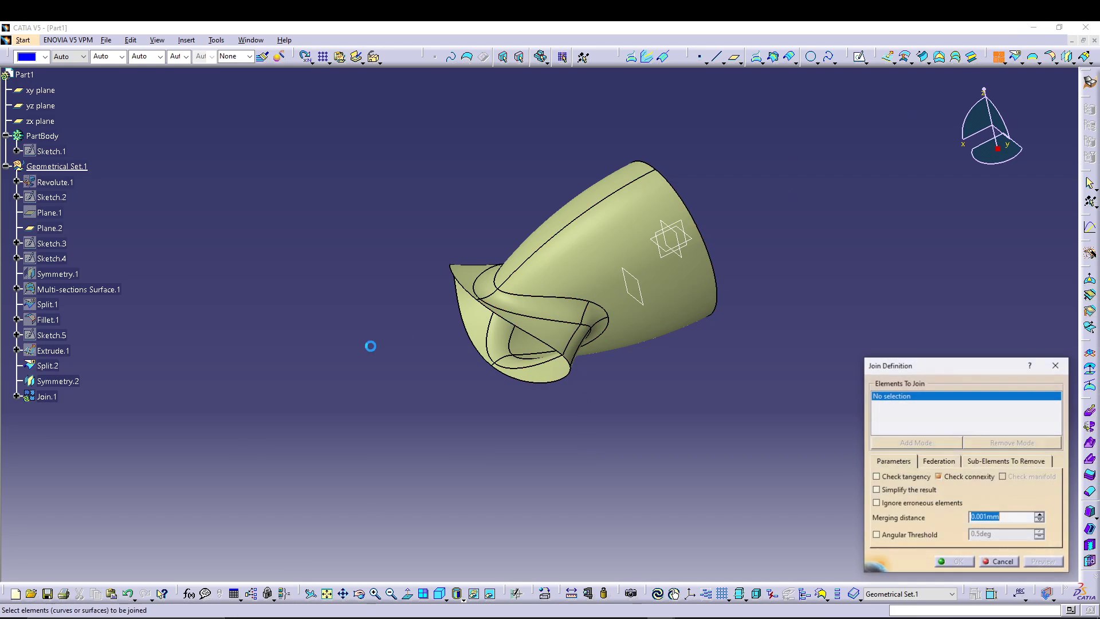
{"action": "left_click", "coordinate": [50, 366]}
{"action": "left_click", "coordinate": [63, 381]}
{"action": "left_click", "coordinate": [940, 562]}
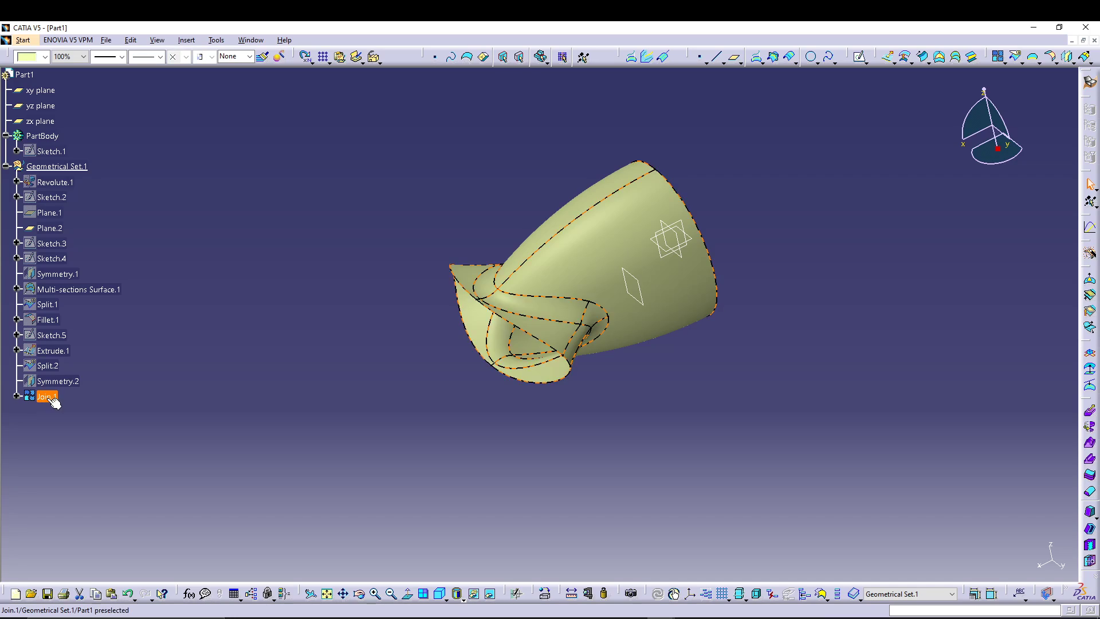
{"action": "left_click", "coordinate": [184, 165]}
Switch to the Part Design workbench under Mechanical Design
{"action": "left_click", "coordinate": [23, 40]}
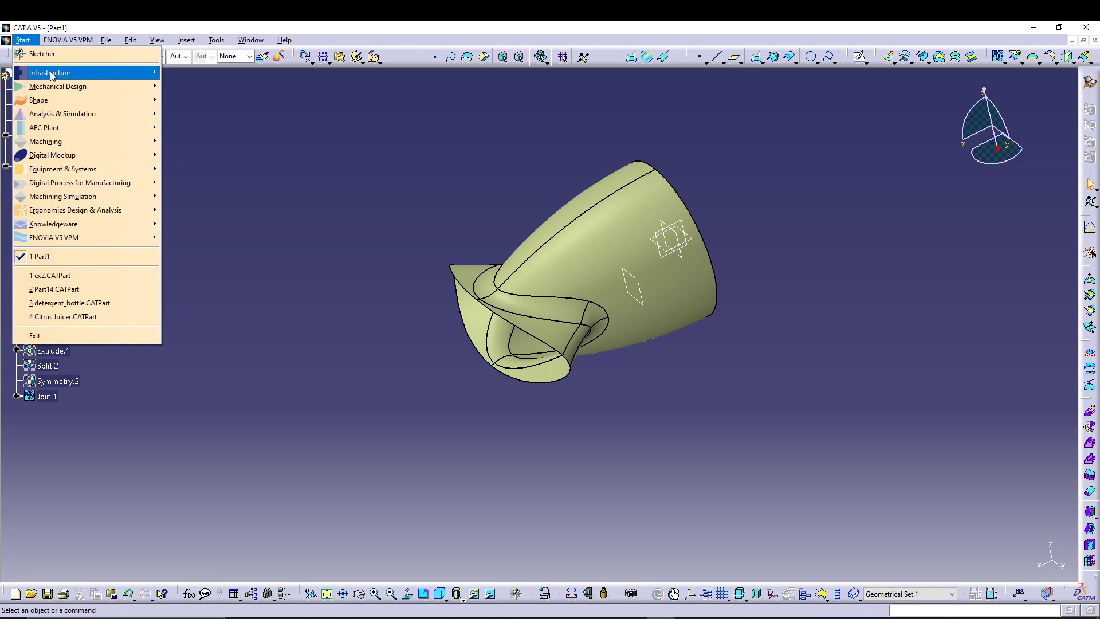
{"action": "mouse_move", "coordinate": [133, 89]}
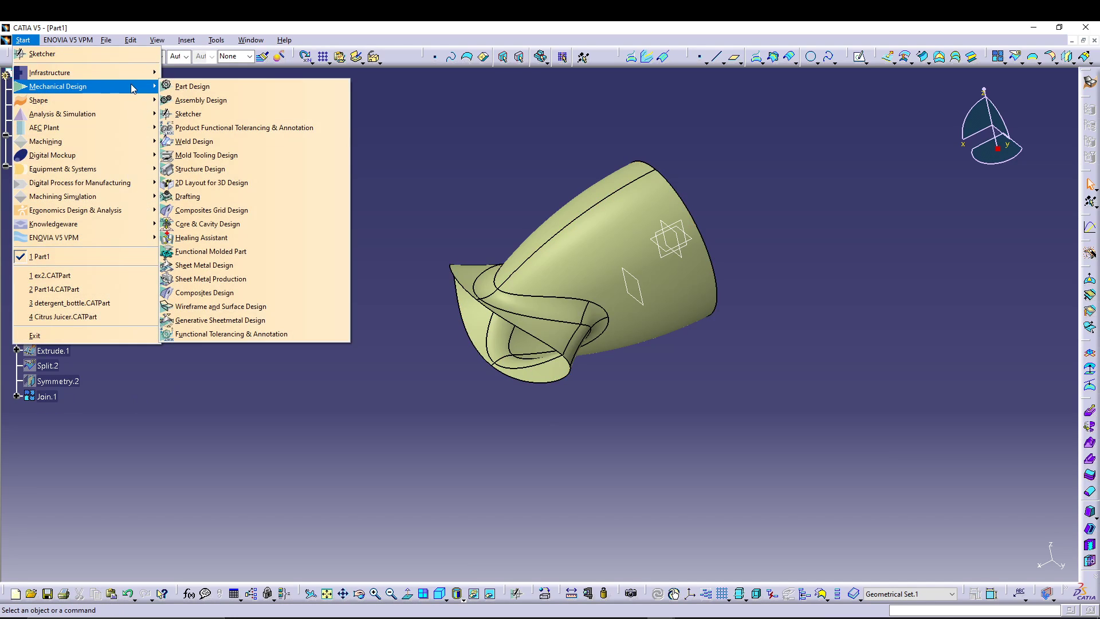
{"action": "left_click", "coordinate": [189, 86]}
Thicken the joined surface Join.1 into a solid in the PartBody with the Thick Surface command
{"action": "left_click", "coordinate": [53, 400]}
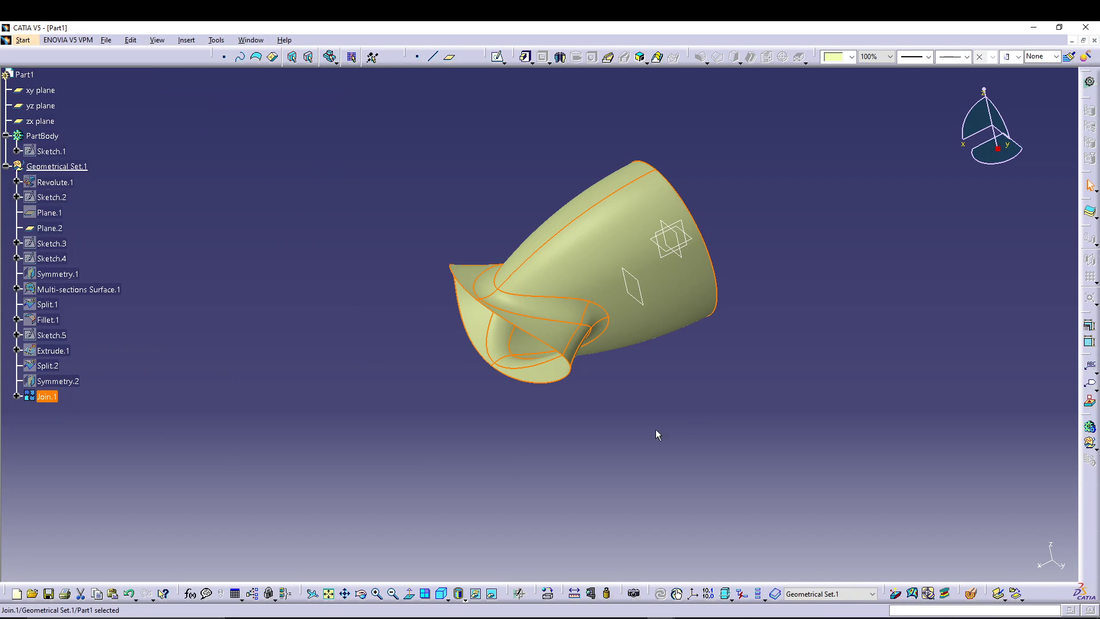
{"action": "left_click", "coordinate": [1093, 215]}
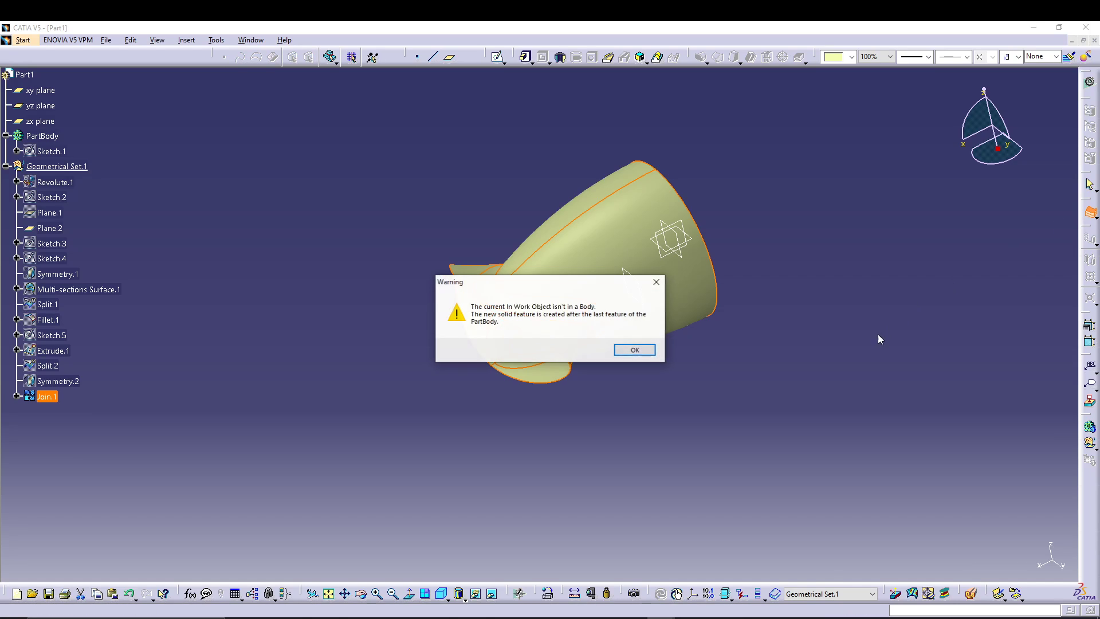
{"action": "left_click", "coordinate": [636, 351]}
{"action": "left_click", "coordinate": [1058, 485]}
{"action": "left_click", "coordinate": [949, 565]}
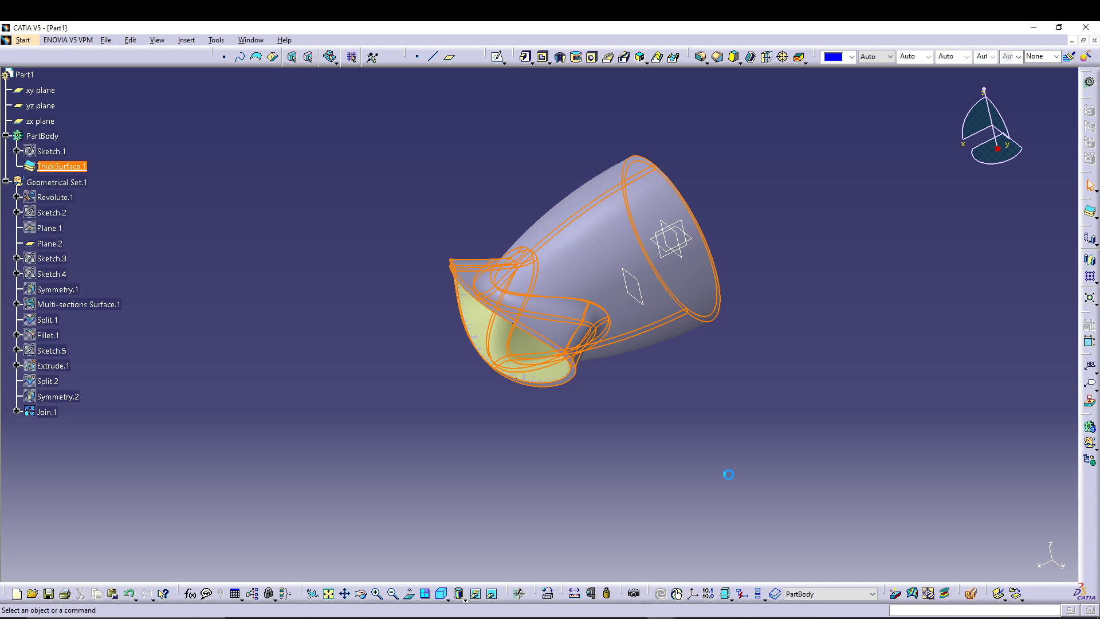
Hide the joined surface Join.1 and show the thickened solid in the isometric view
{"action": "right_click", "coordinate": [56, 418]}
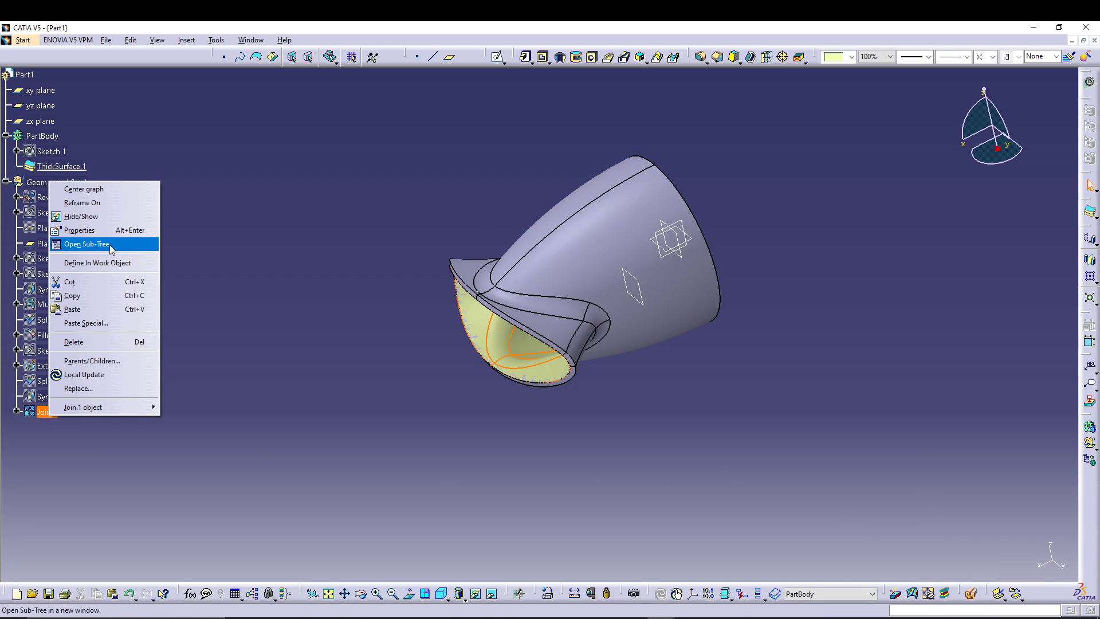
{"action": "left_click", "coordinate": [117, 219]}
{"action": "middle_click_drag", "start_coordinate": [336, 352], "coordinate": [396, 472]}
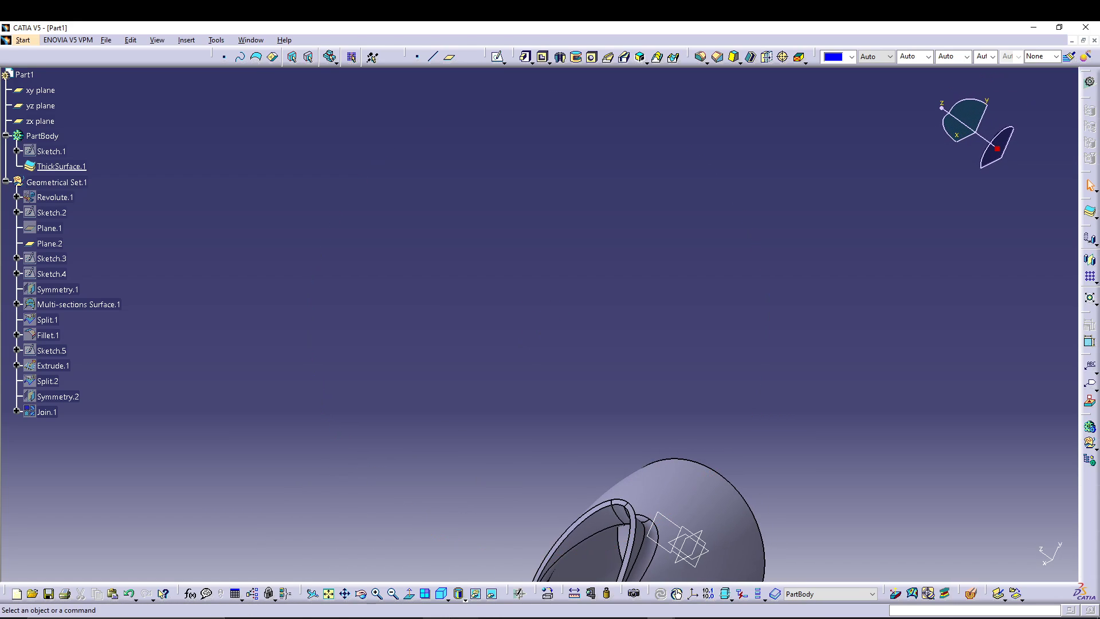
{"action": "left_click", "coordinate": [441, 593]}
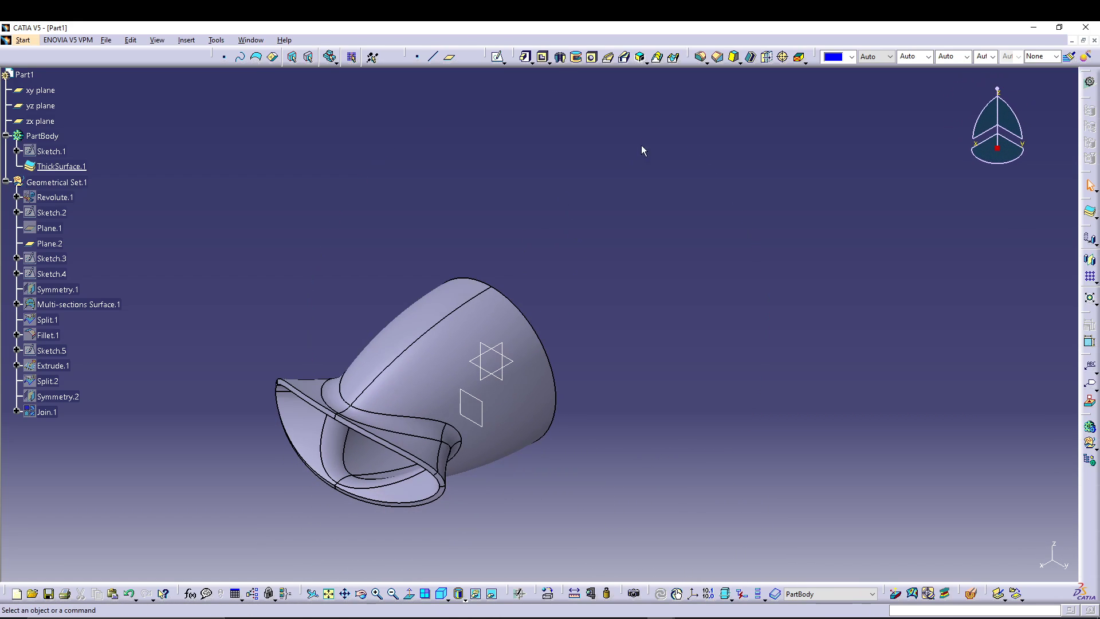
Fillet the inner and outer rim edges at both open ends of the thickened solid with a 0.1 mm radius and tangency selection
{"action": "left_click", "coordinate": [700, 56]}
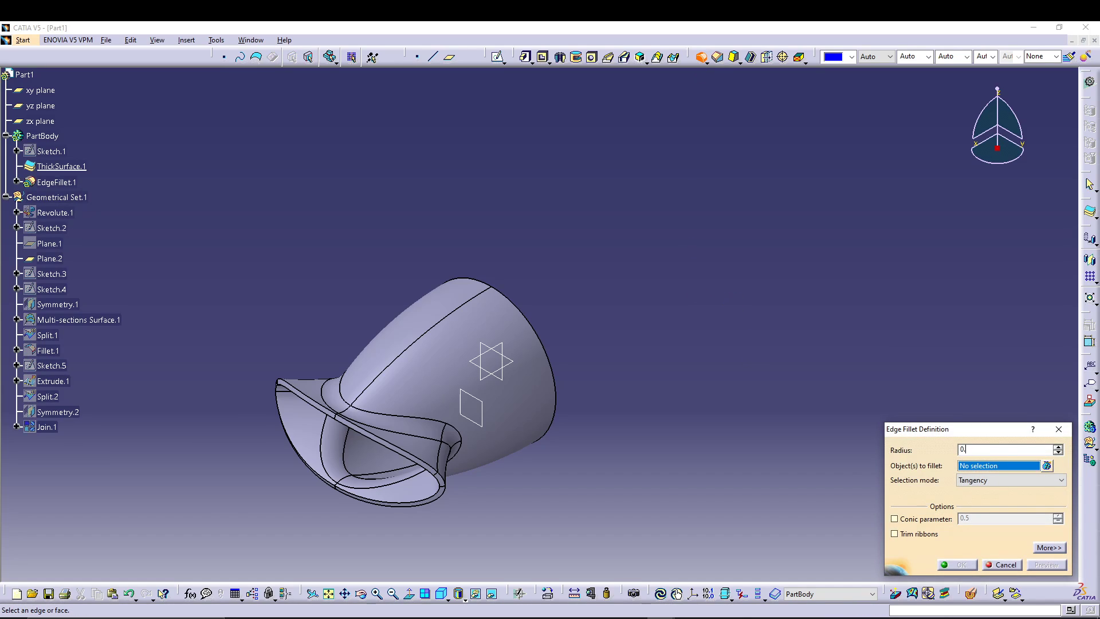
{"action": "left_click", "coordinate": [314, 408]}
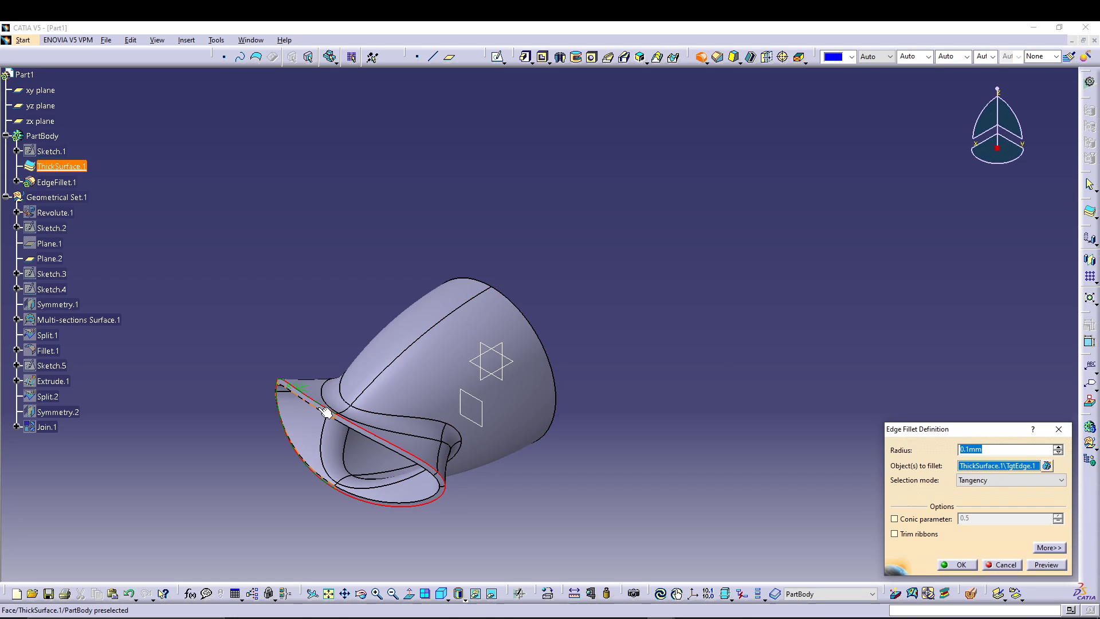
{"action": "left_click", "coordinate": [279, 417]}
{"action": "middle_click_drag", "start_coordinate": [663, 297], "coordinate": [607, 338]}
{"action": "left_click", "coordinate": [727, 161]}
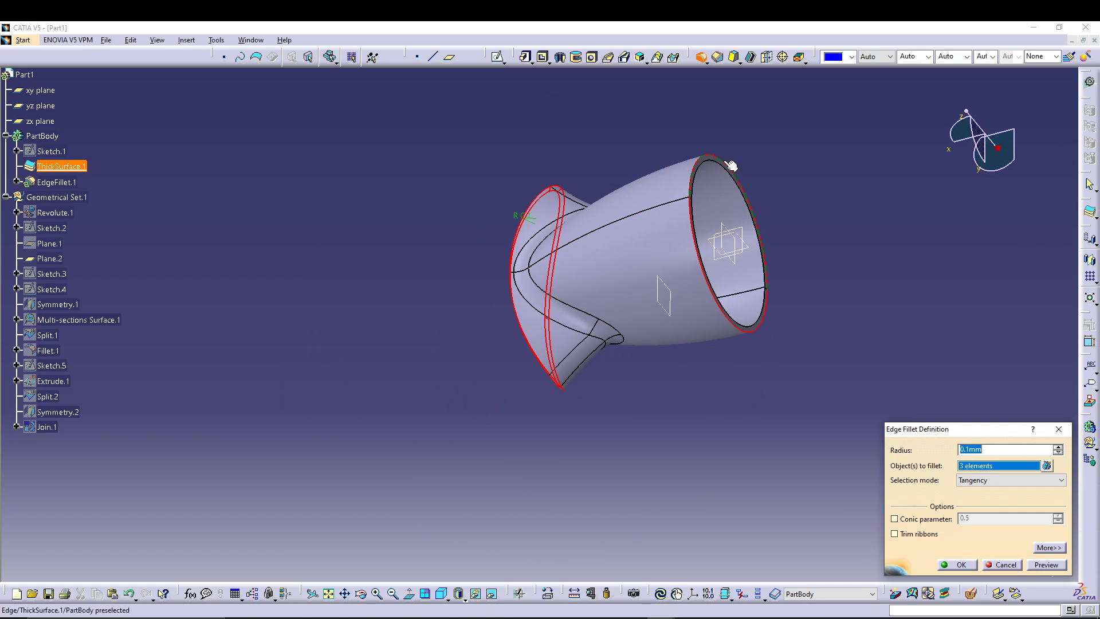
{"action": "left_click", "coordinate": [733, 174]}
{"action": "left_click", "coordinate": [1042, 564]}
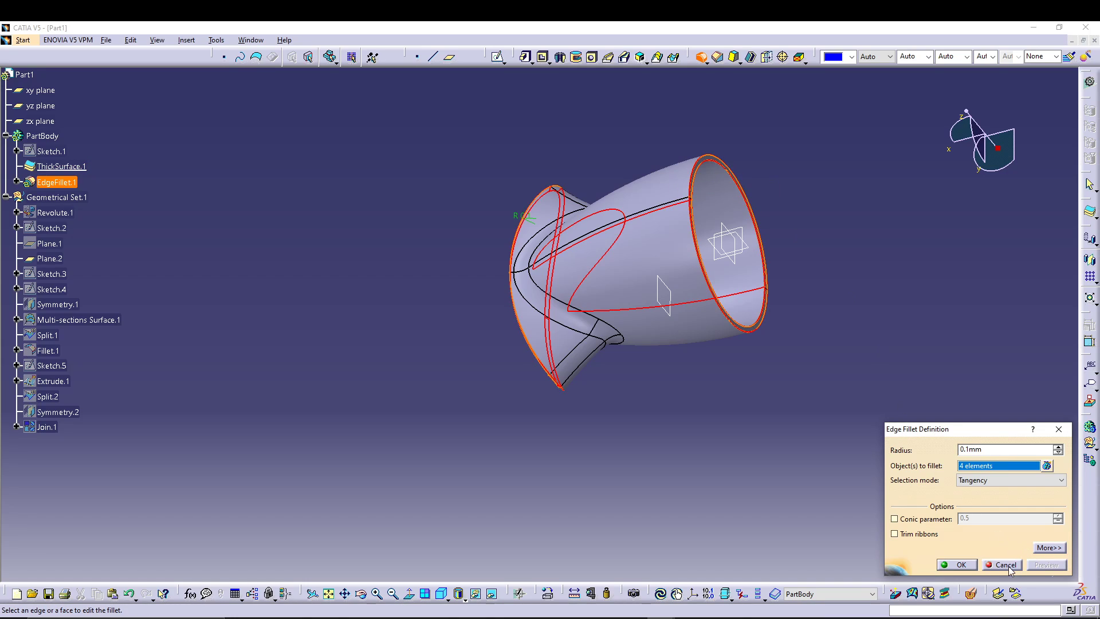
{"action": "left_click", "coordinate": [958, 564]}
Examine the filleted rims and overall shape of the solid from several angles, ending in the isometric view
{"action": "middle_click_drag", "start_coordinate": [454, 385], "coordinate": [838, 199]}
{"action": "middle_click_drag", "start_coordinate": [515, 332], "coordinate": [446, 441]}
{"action": "middle_click_drag", "start_coordinate": [624, 320], "coordinate": [658, 360]}
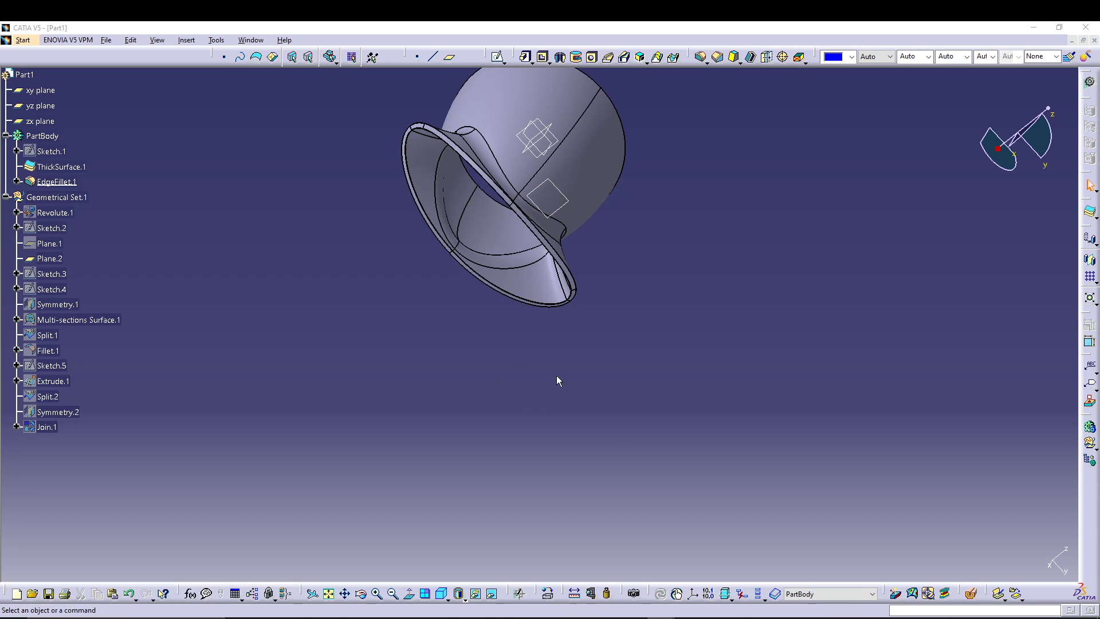
{"action": "middle_click_drag", "start_coordinate": [548, 361], "coordinate": [541, 263]}
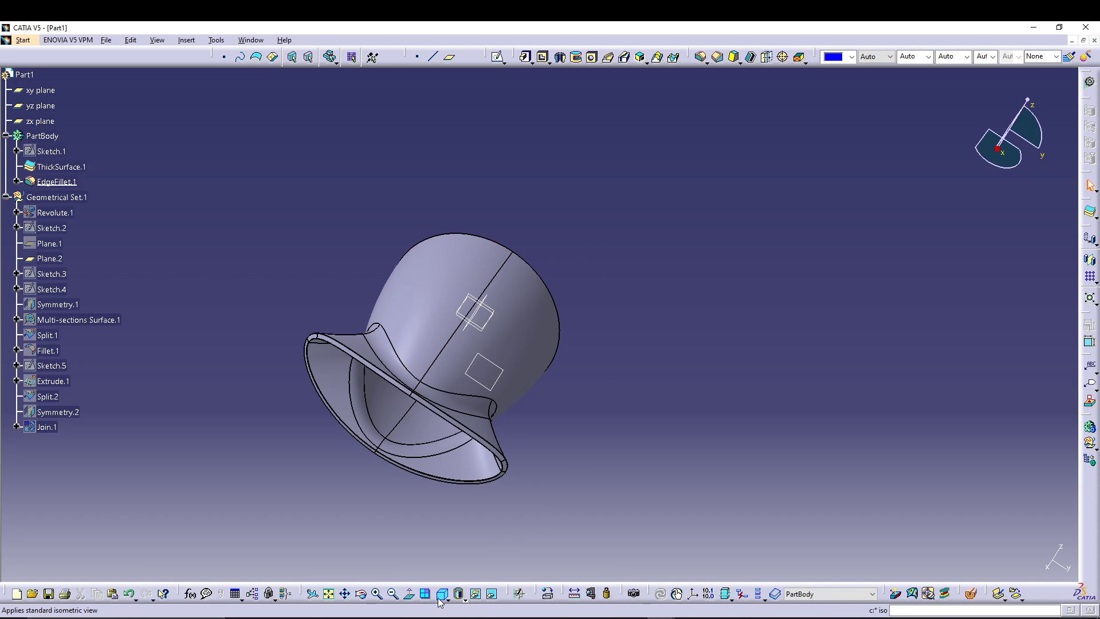
{"action": "middle_click_drag", "start_coordinate": [493, 559], "coordinate": [685, 404]}
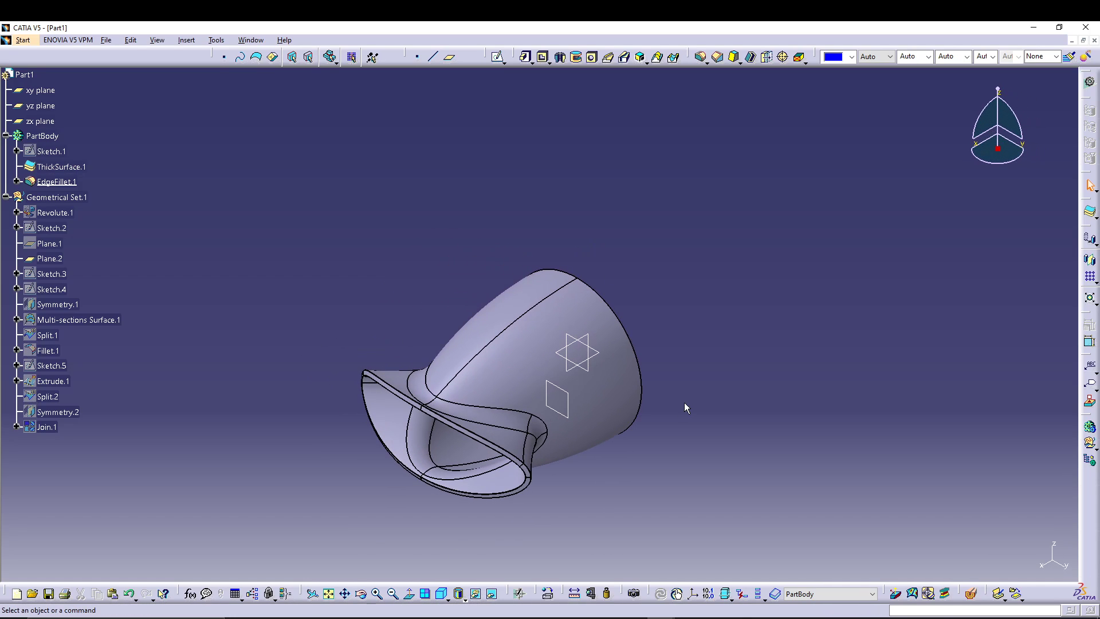